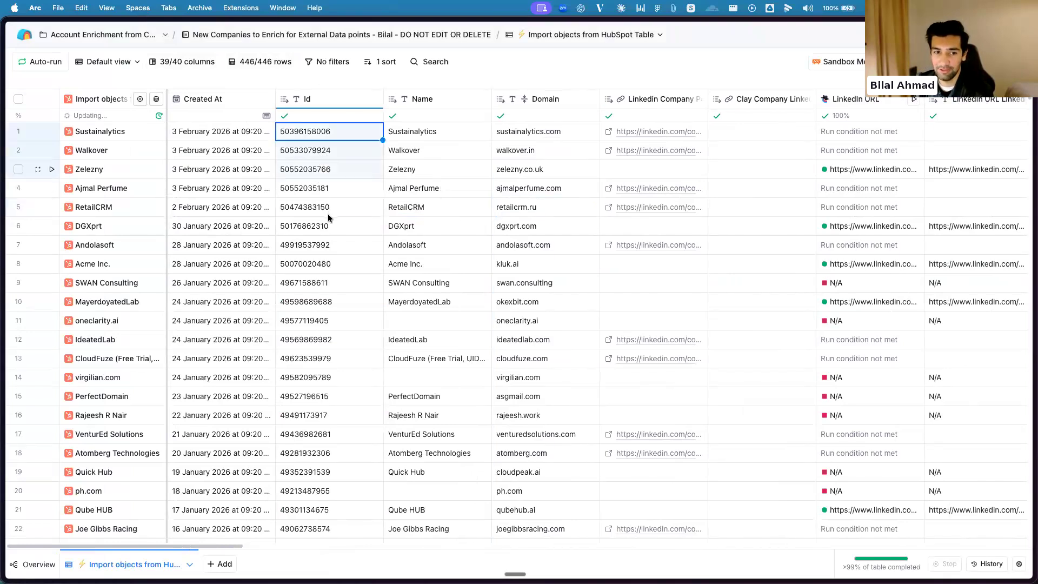
# Hide the Id column in the imported HubSpot companies table
pyautogui.click(308, 98)
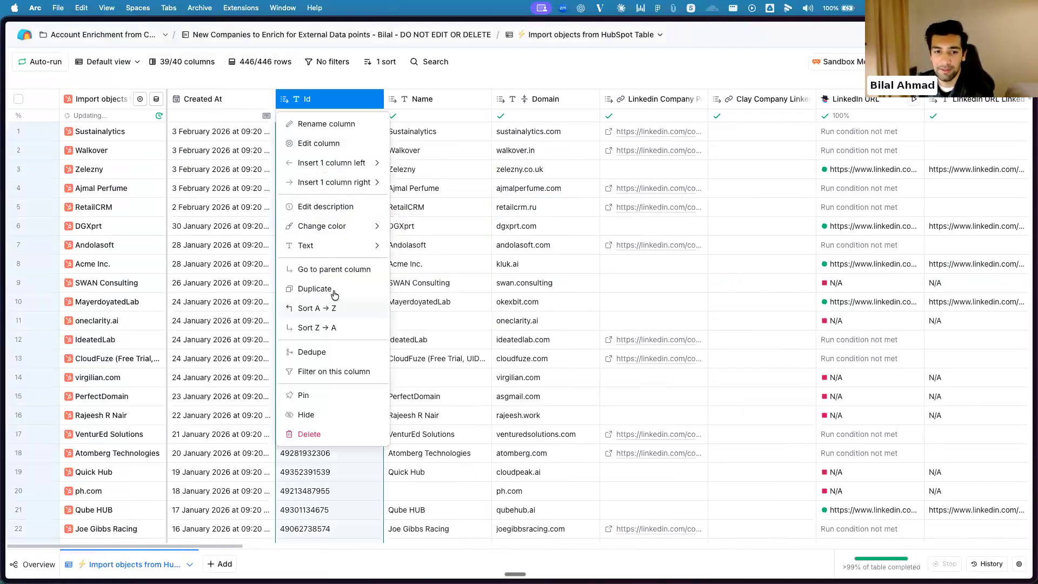
pyautogui.click(324, 415)
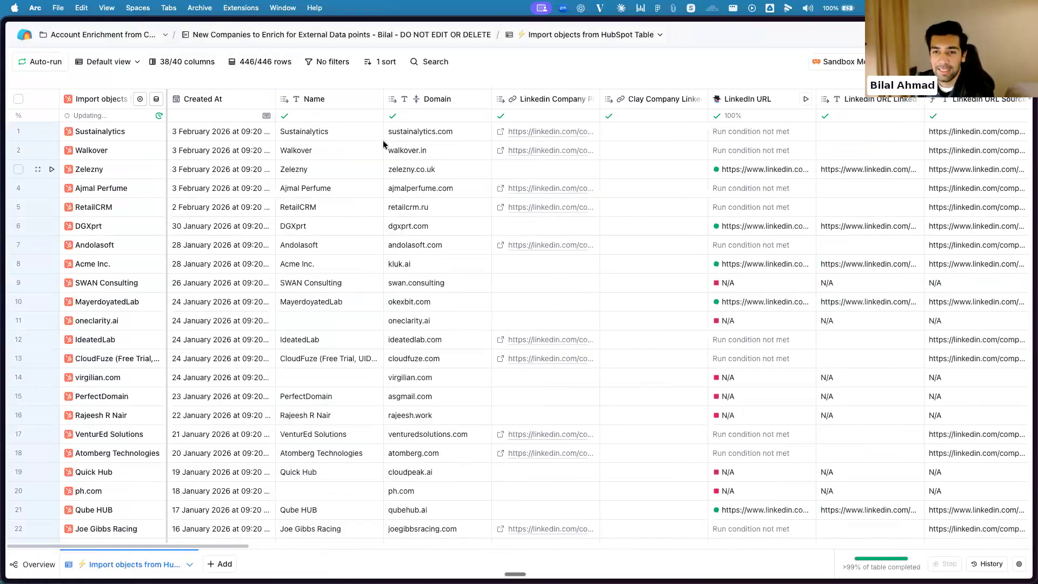
# Examine the company names and check which rows lack a value in the Linkedin Company Page column
pyautogui.click(381, 146)
pyautogui.click(340, 138)
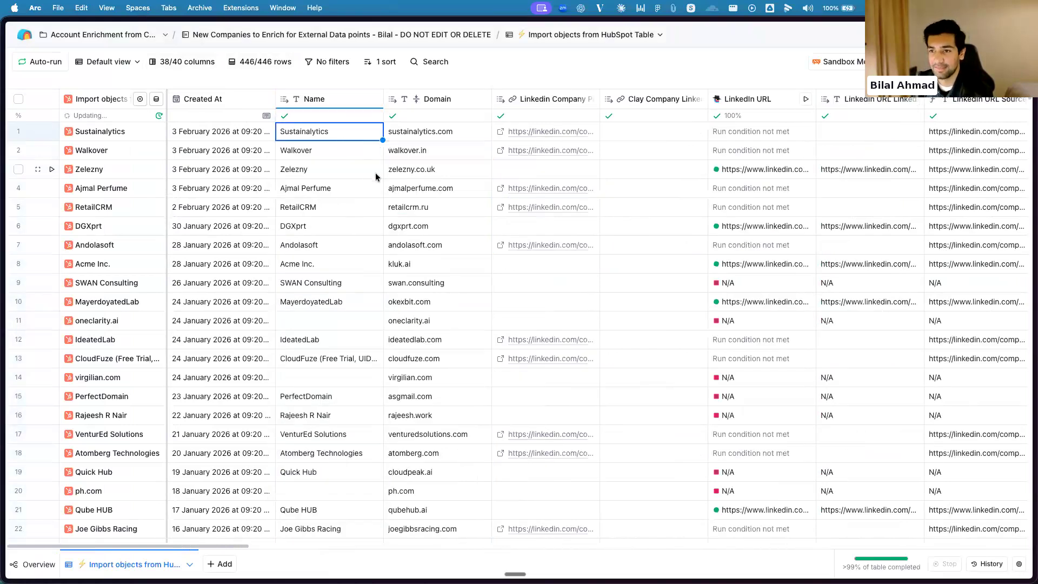
pyautogui.click(347, 202)
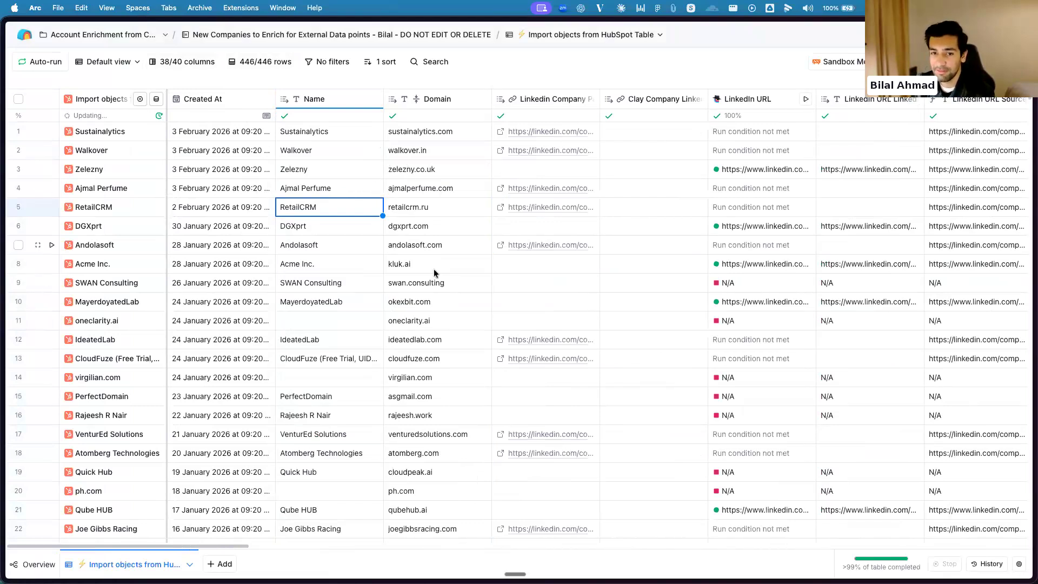
pyautogui.click(470, 234)
pyautogui.click(517, 233)
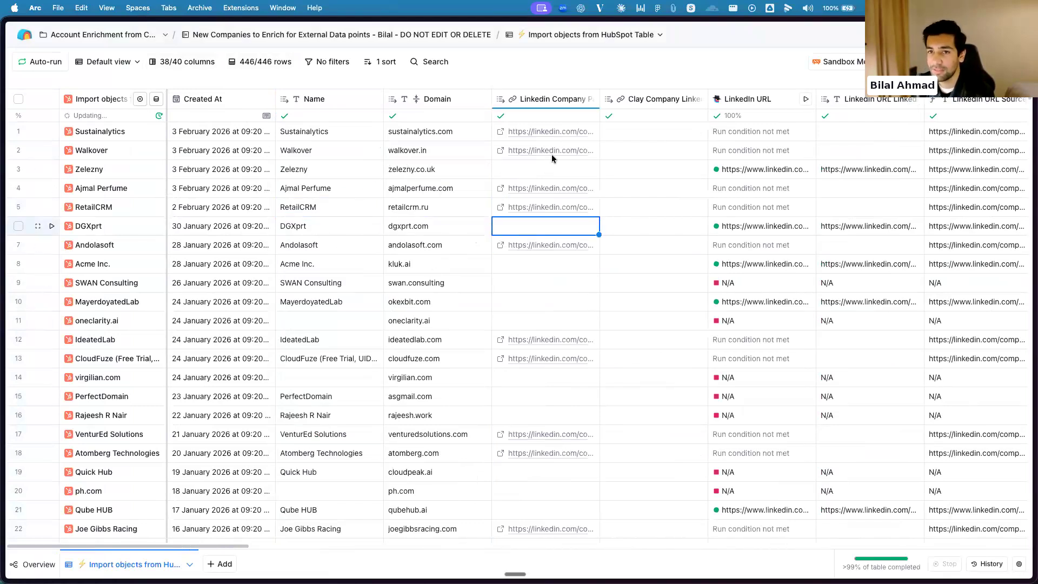
pyautogui.click(538, 167)
pyautogui.click(551, 273)
pyautogui.click(543, 294)
pyautogui.click(545, 314)
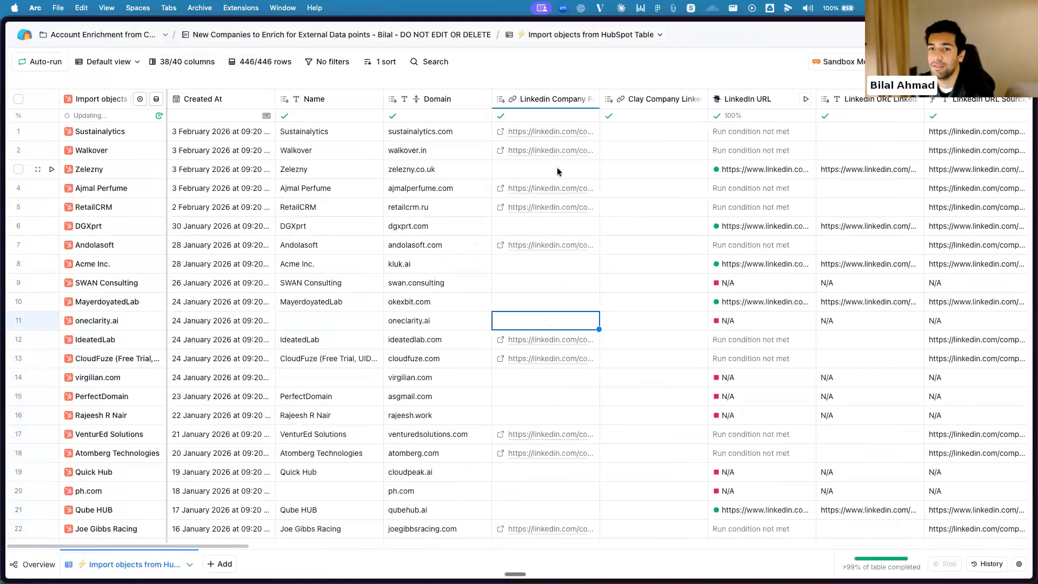
pyautogui.click(559, 172)
pyautogui.click(572, 273)
pyautogui.click(567, 304)
pyautogui.click(568, 324)
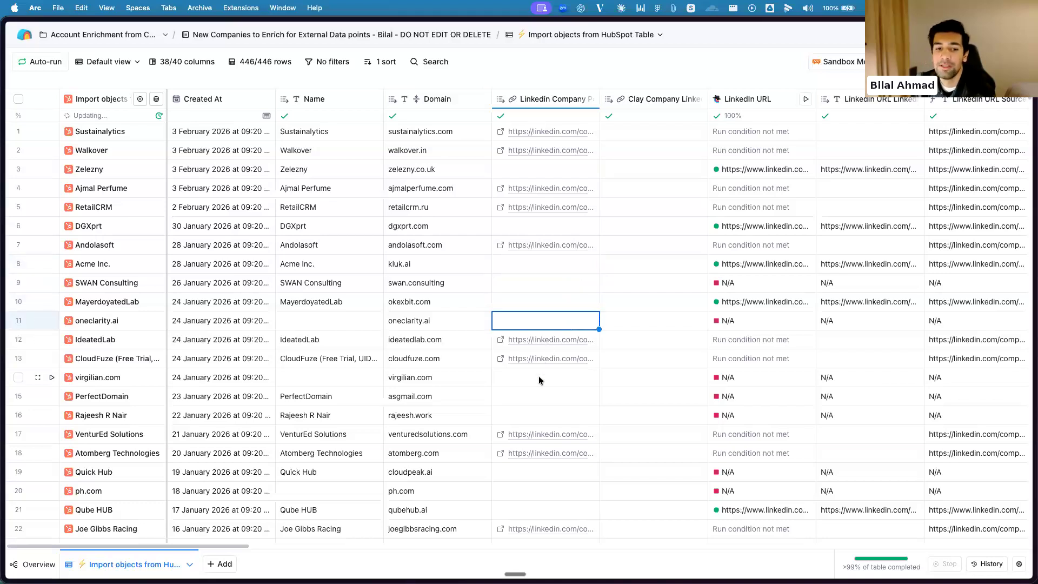
pyautogui.press('Down')
pyautogui.press('Down')
pyautogui.press('Down')
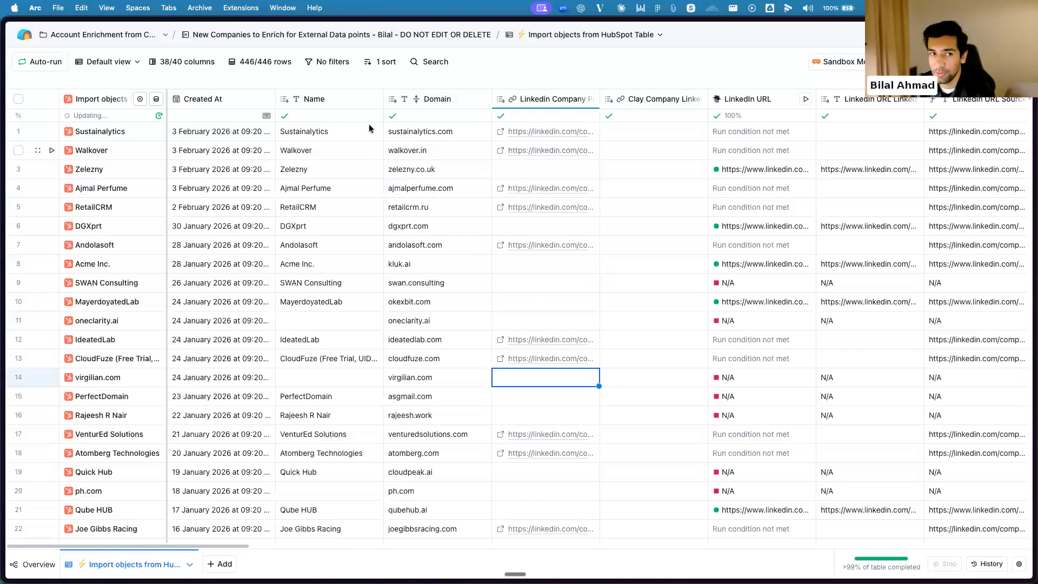
# Review the LinkedIn URL column's Claygent configuration, including its prompt, output fields and run condition, and close it
pyautogui.hscroll(6, 621, 173)
pyautogui.hscroll(-2, 507, 183)
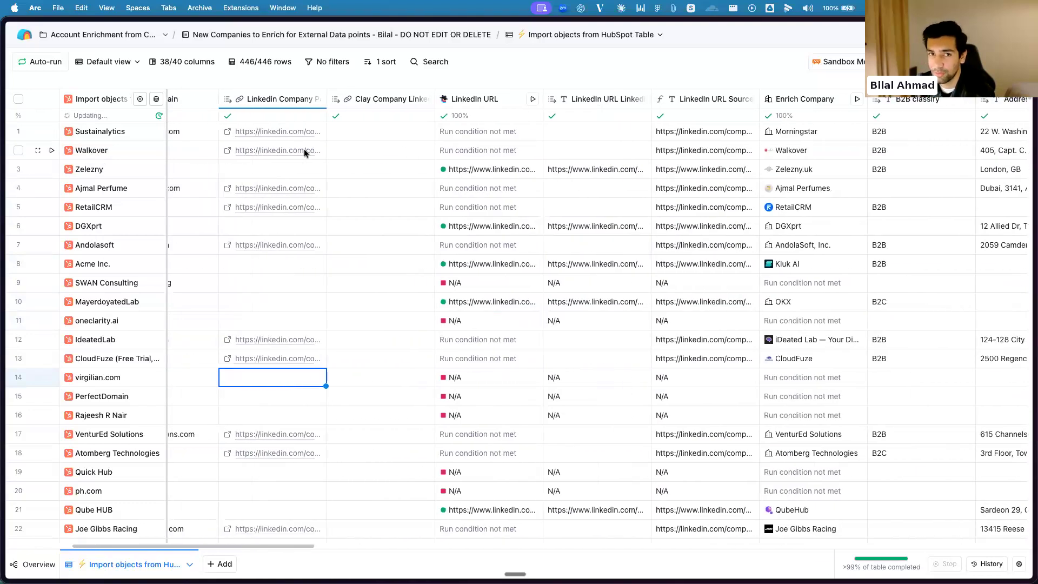
pyautogui.click(485, 102)
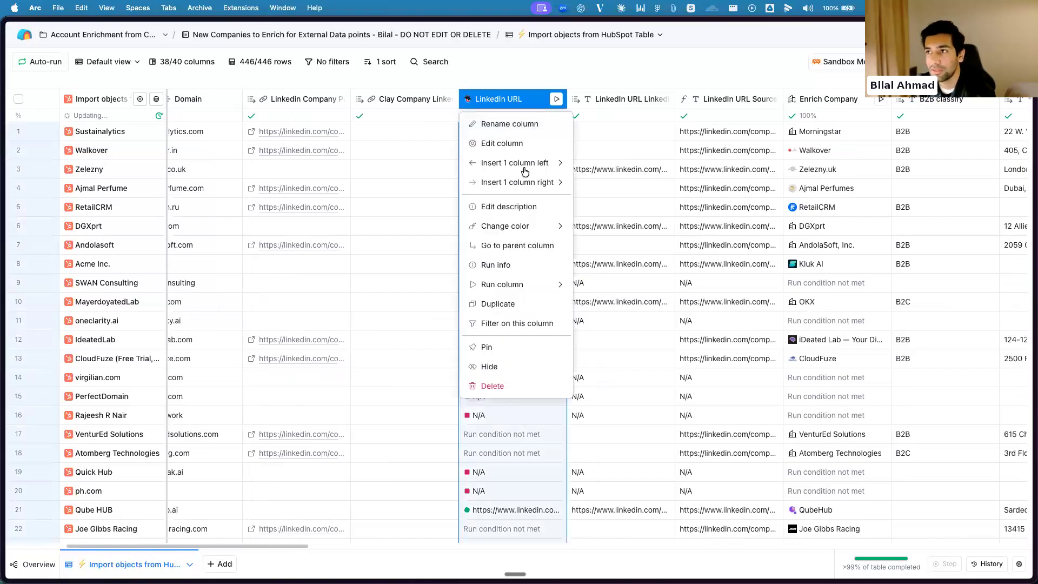
pyautogui.click(502, 143)
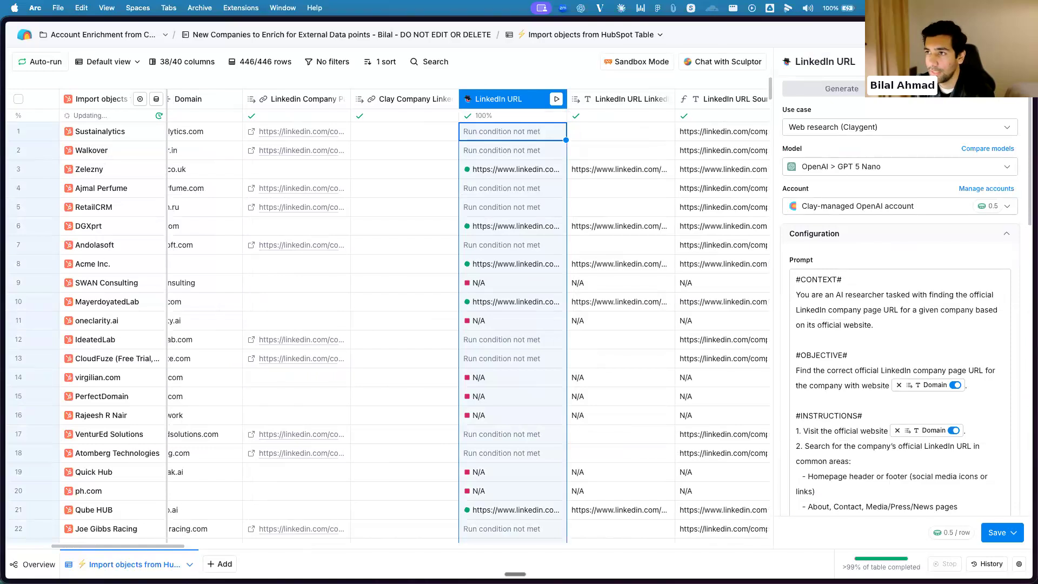
pyautogui.scroll(-10, 894, 236)
pyautogui.scroll(3, 900, 216)
pyautogui.scroll(3, 902, 211)
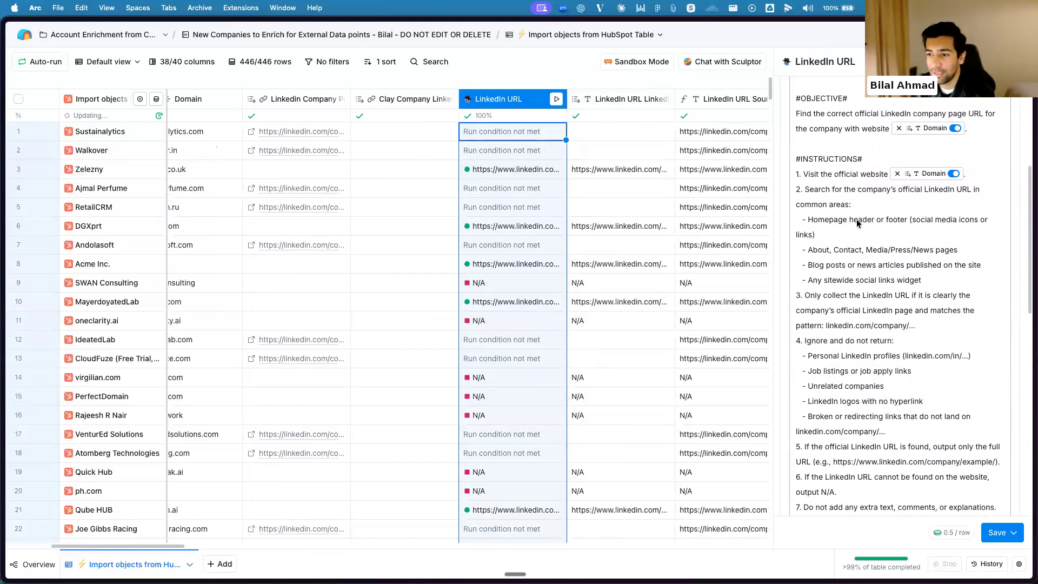
pyautogui.scroll(-5, 857, 223)
pyautogui.scroll(-1, 888, 165)
pyautogui.scroll(-2, 924, 201)
pyautogui.scroll(-3, 925, 201)
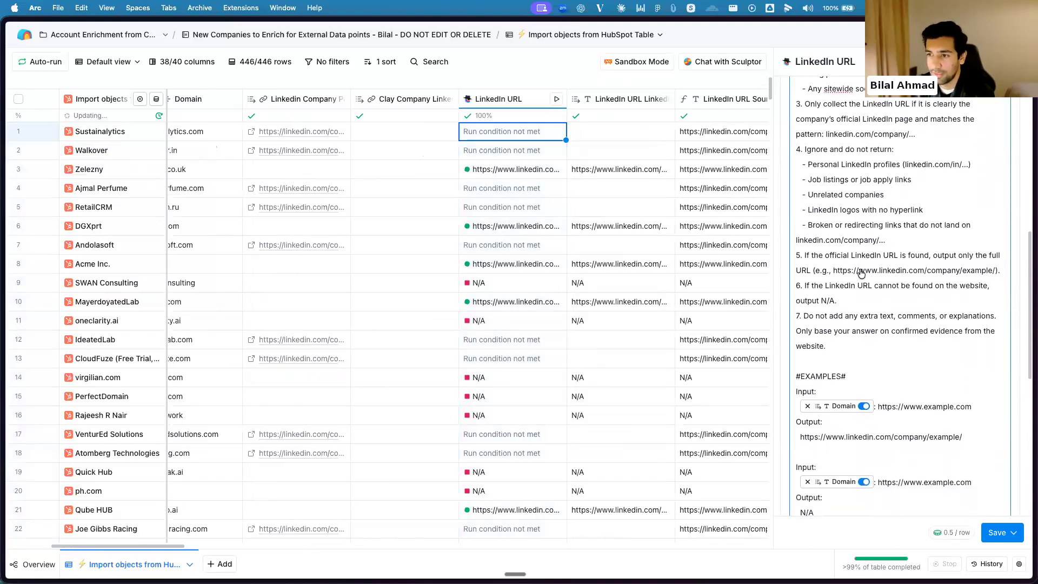
pyautogui.scroll(-12, 863, 328)
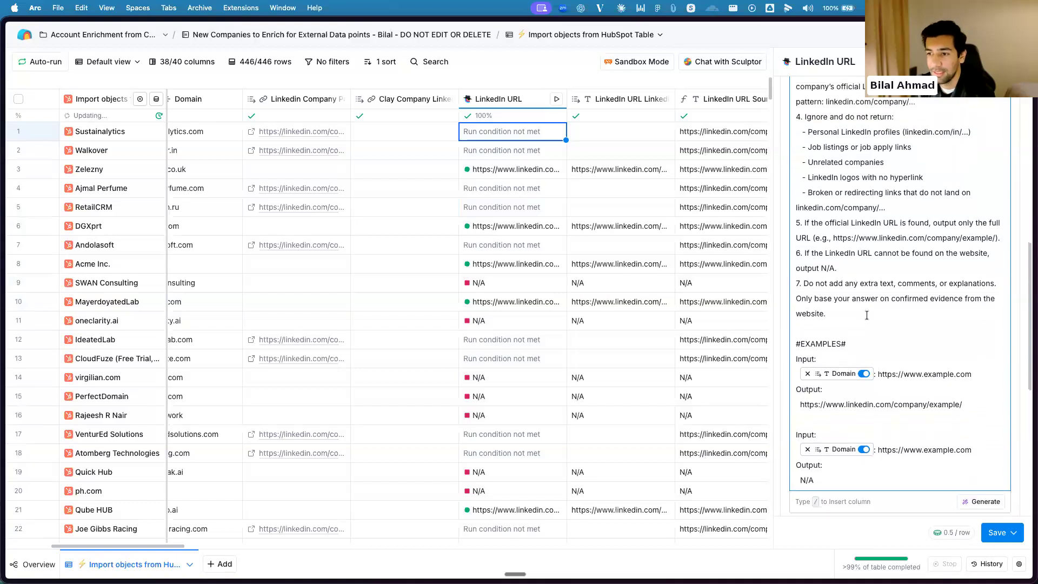
pyautogui.scroll(-5, 859, 295)
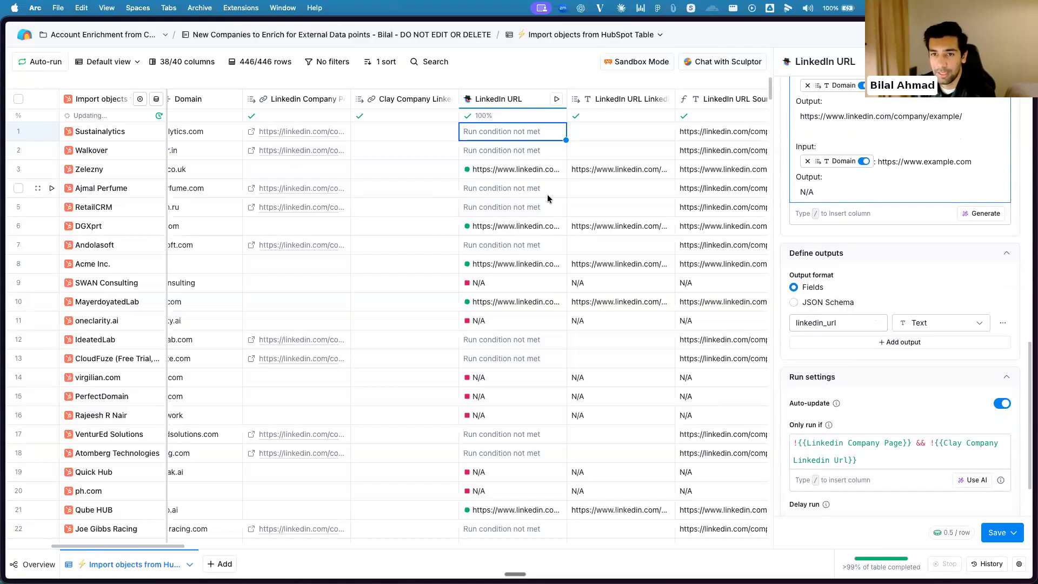
pyautogui.click(614, 79)
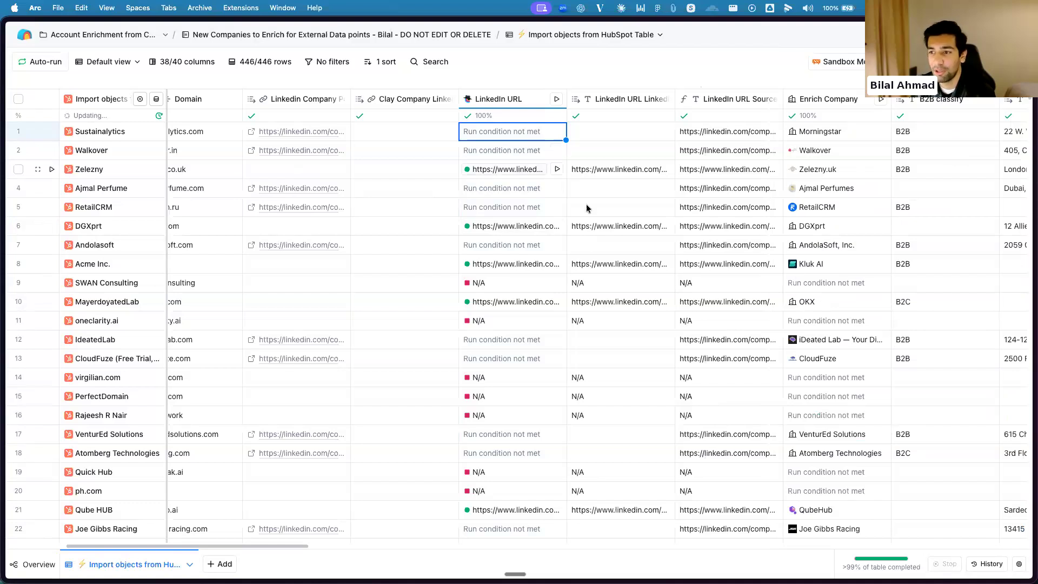
# Inspect the LinkedIn URL cell details for Zelezny and Acme Inc., including reasoning and confidence, and close them
pyautogui.click(509, 170)
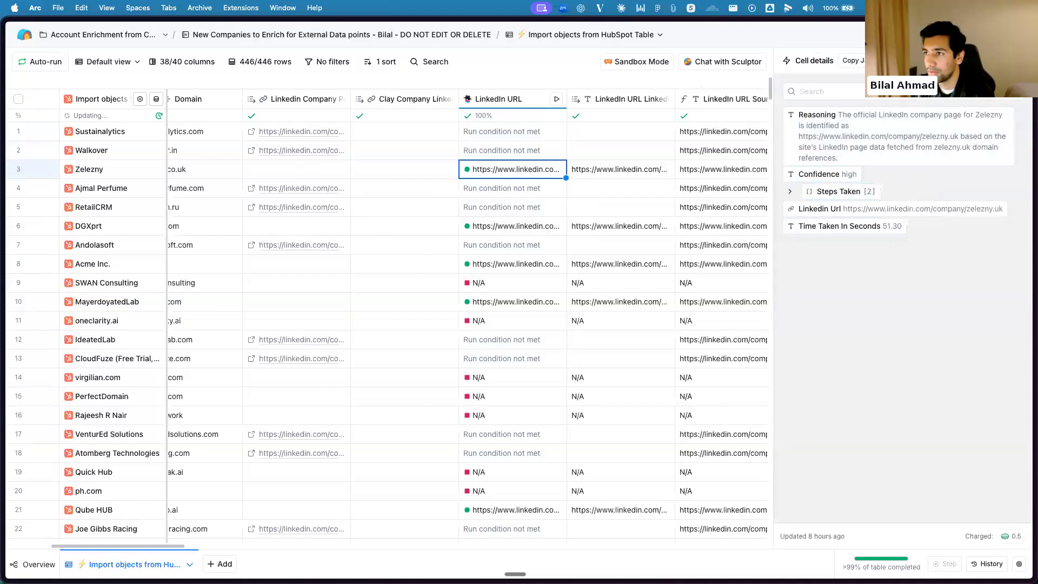
pyautogui.click(507, 264)
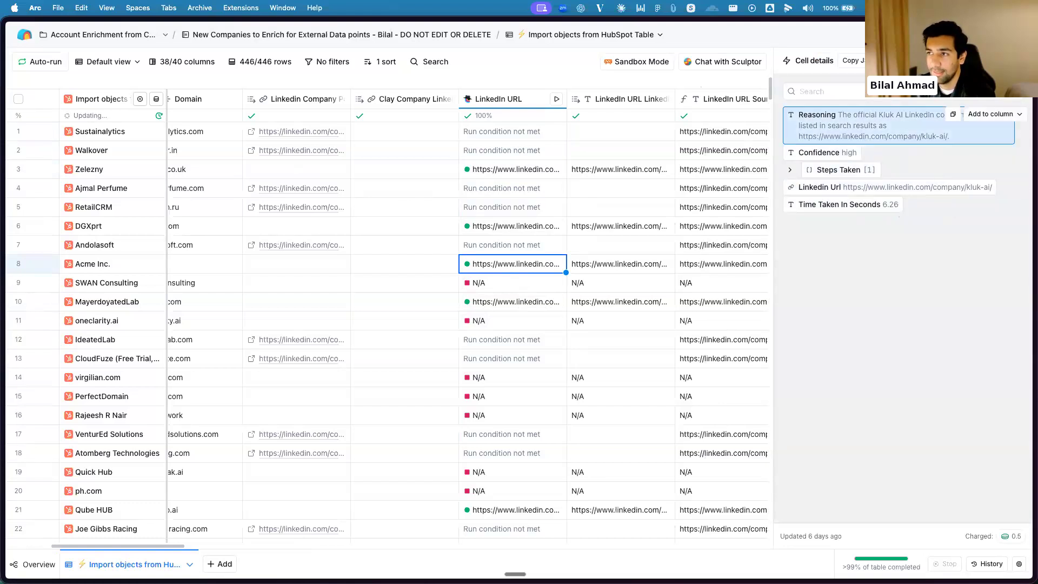
pyautogui.click(1018, 60)
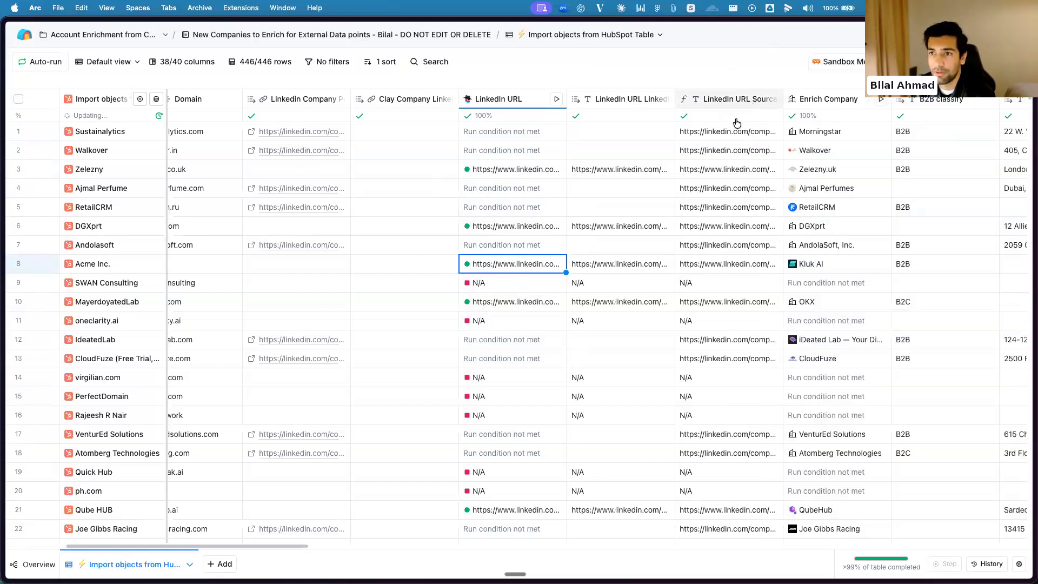
# Review the LinkedIn URL Source column's formula and its description in the Formula generator, and close without changes
pyautogui.click(726, 99)
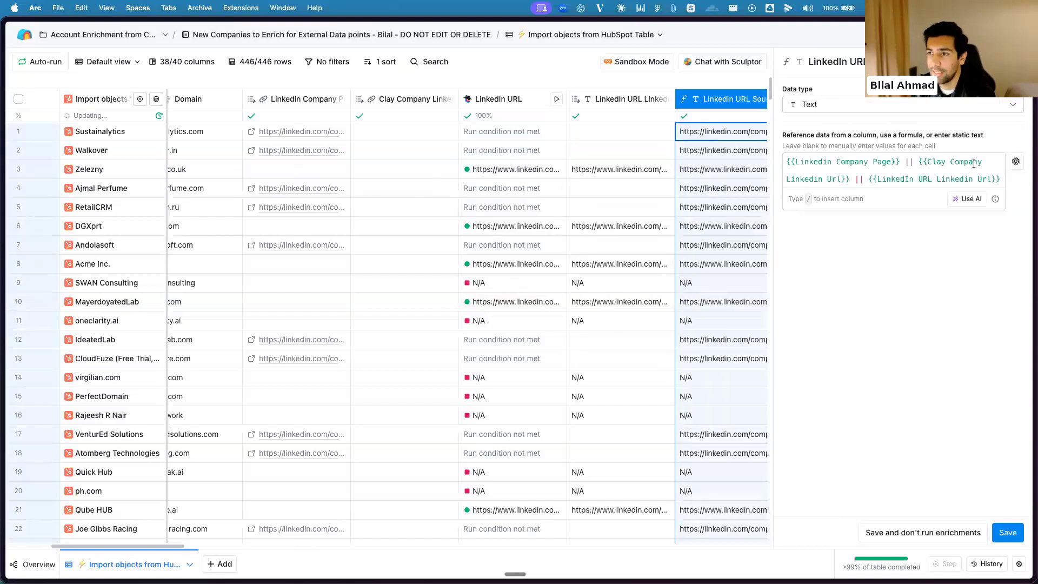
pyautogui.click(1014, 162)
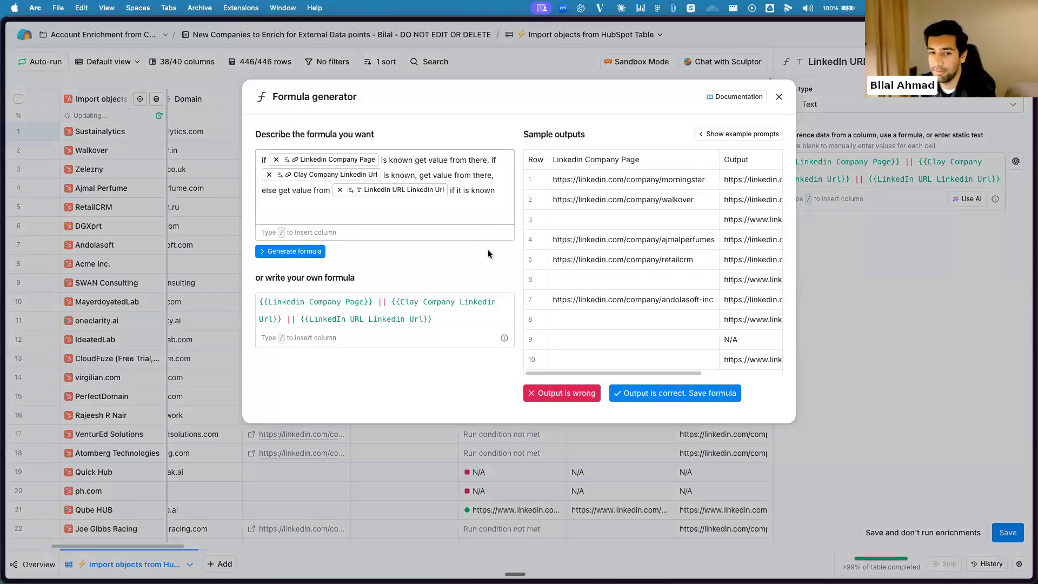
pyautogui.click(780, 96)
pyautogui.press('Escape')
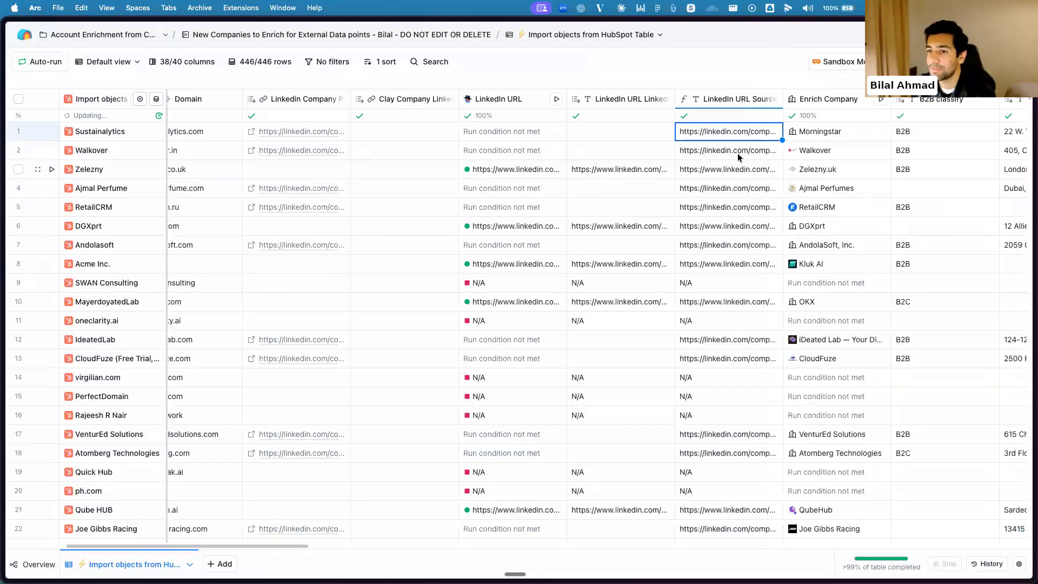
# Check the LinkedIn columns further down the table and select the Linkedin Company Page cell for mosol9.in
pyautogui.scroll(-5, 726, 242)
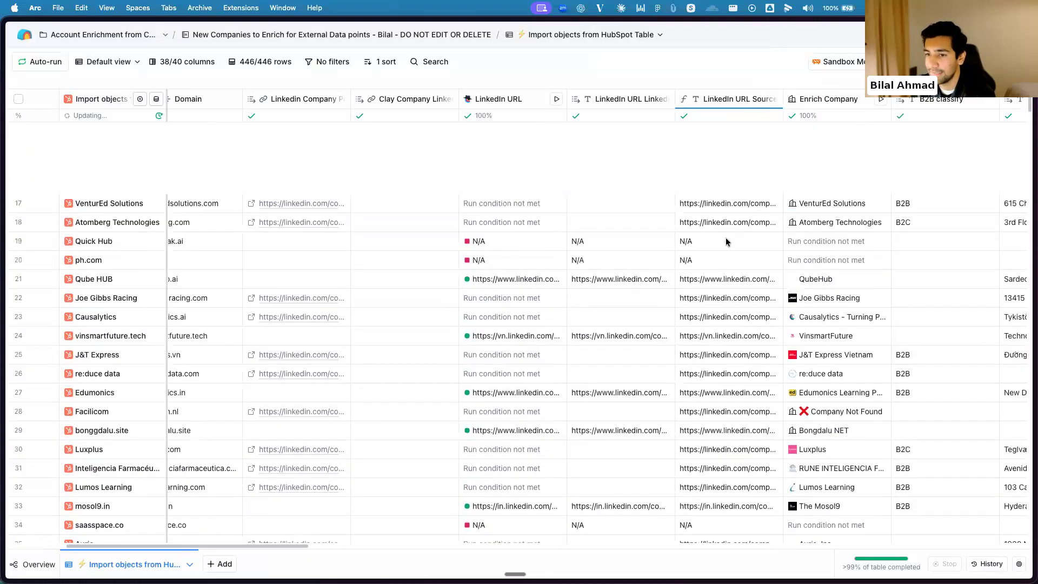
pyautogui.scroll(-3, 726, 241)
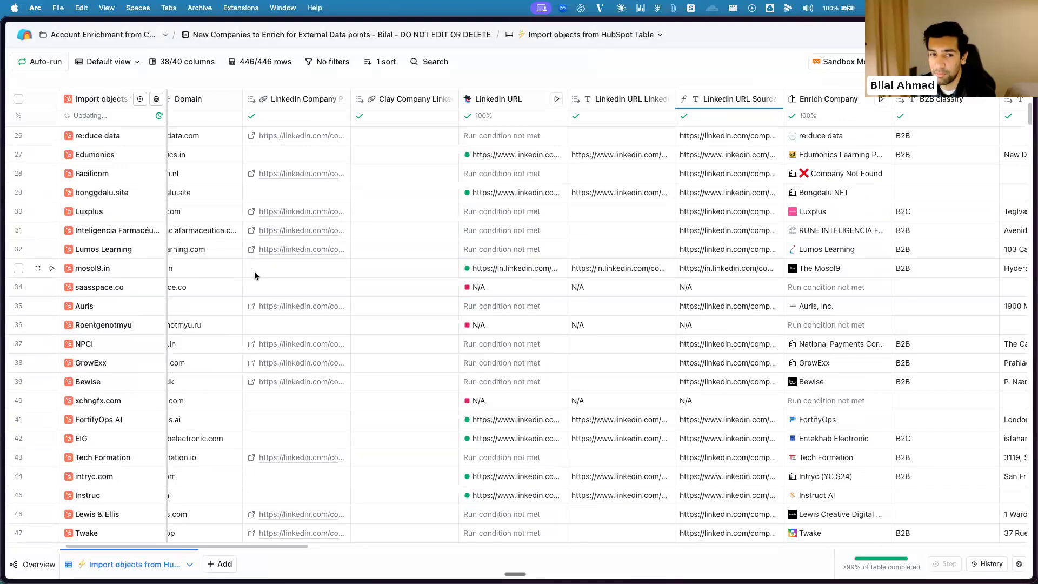
pyautogui.click(297, 268)
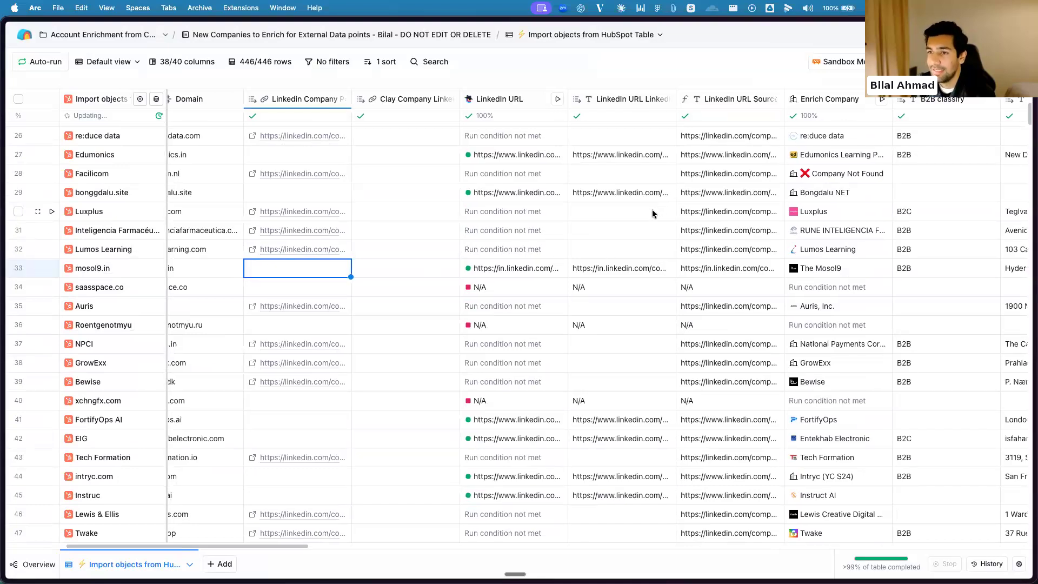
# Search the full enrichment catalogue for "enrich" to view the available providers, and close it without adding a column
pyautogui.hscroll(5, 657, 210)
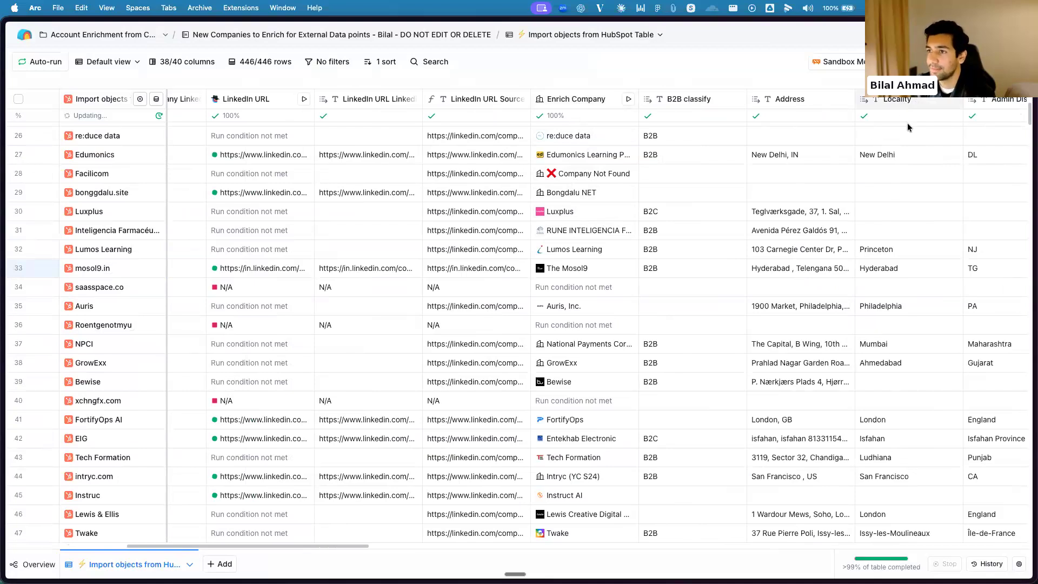
pyautogui.hscroll(-10, 908, 122)
pyautogui.hscroll(20, 975, 121)
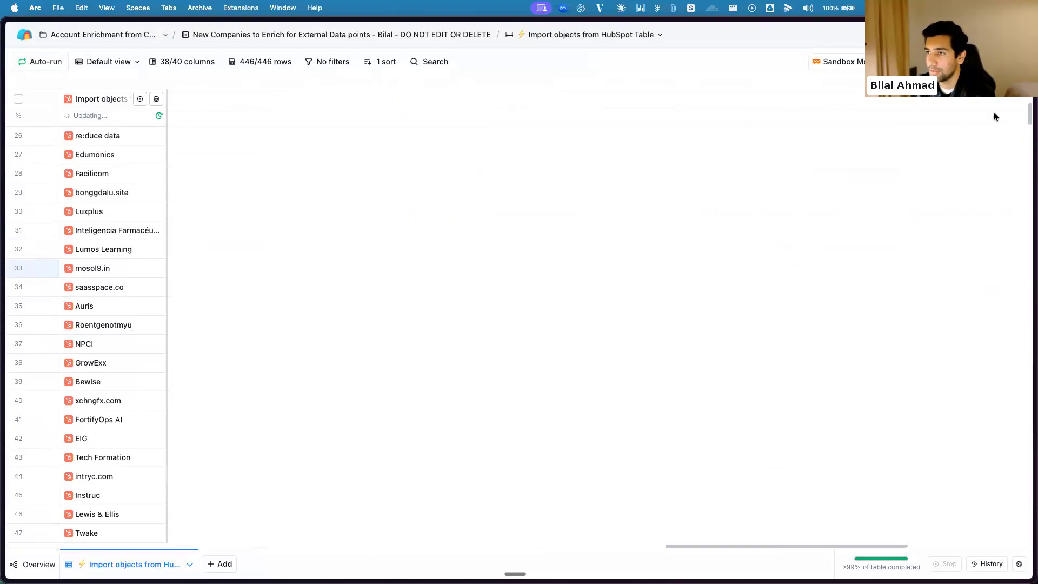
pyautogui.click(968, 99)
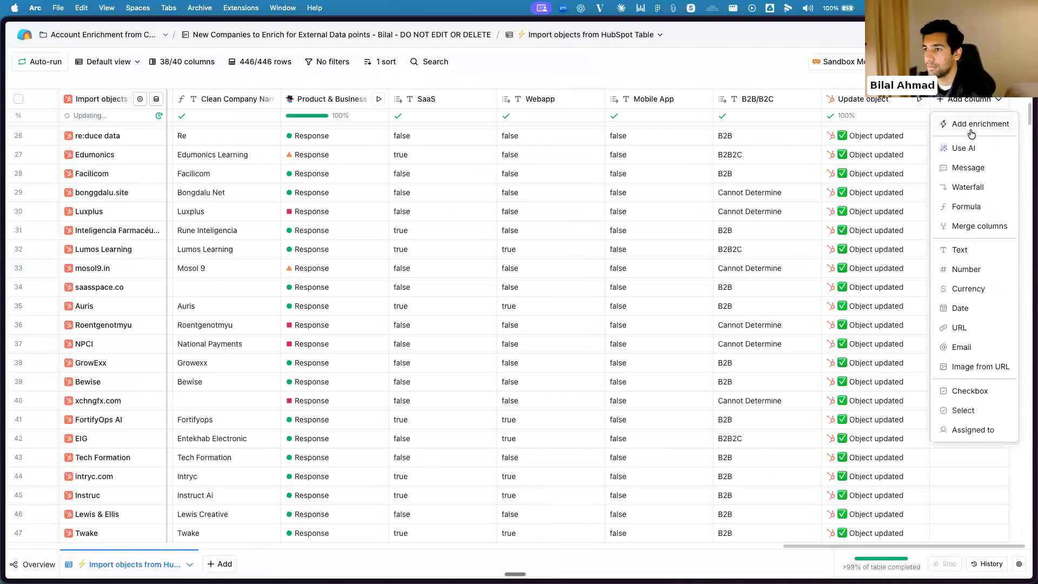
pyautogui.click(971, 128)
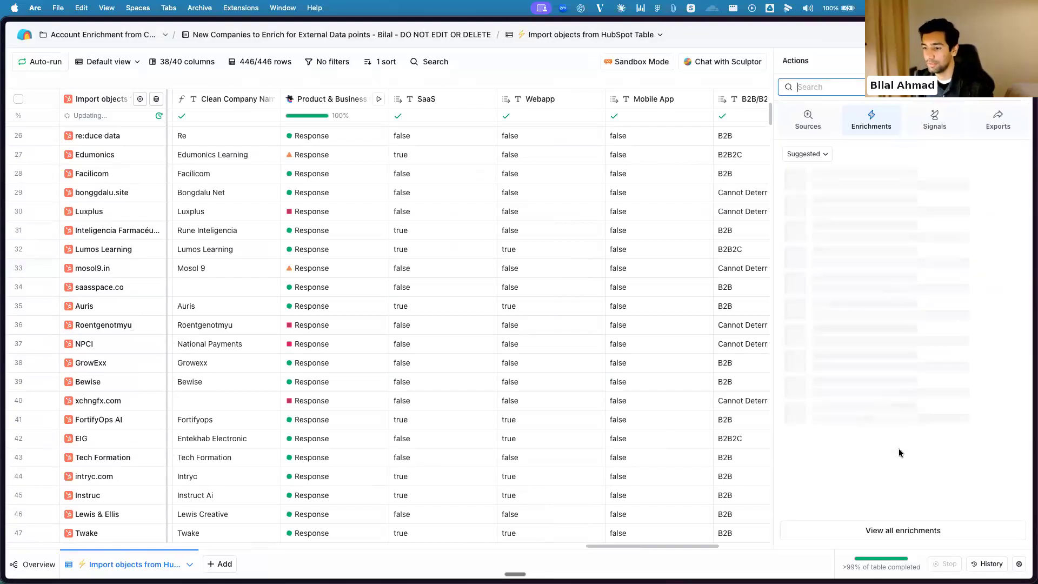
pyautogui.click(891, 529)
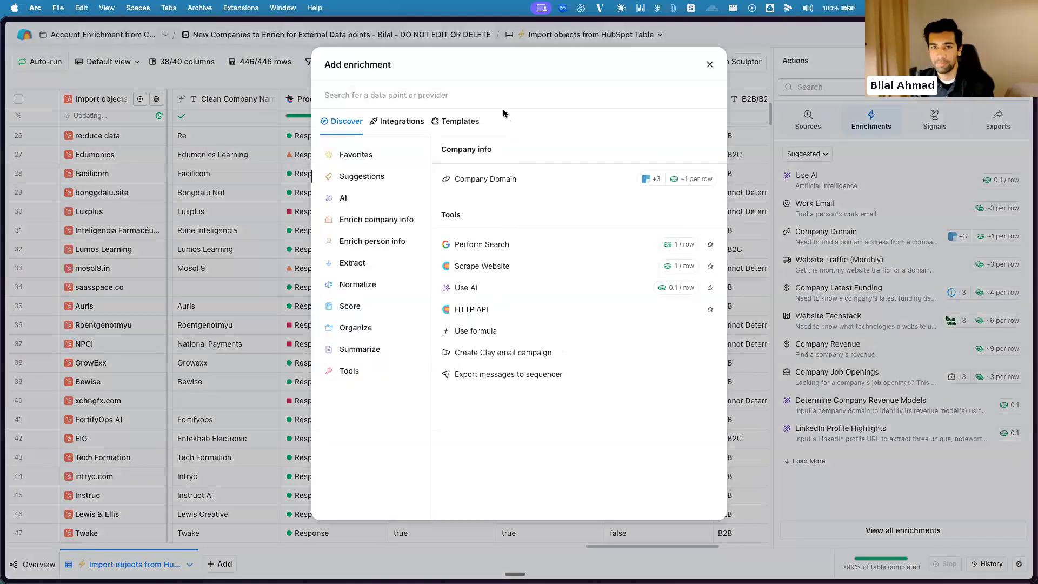
pyautogui.click(504, 99)
pyautogui.write('enr')
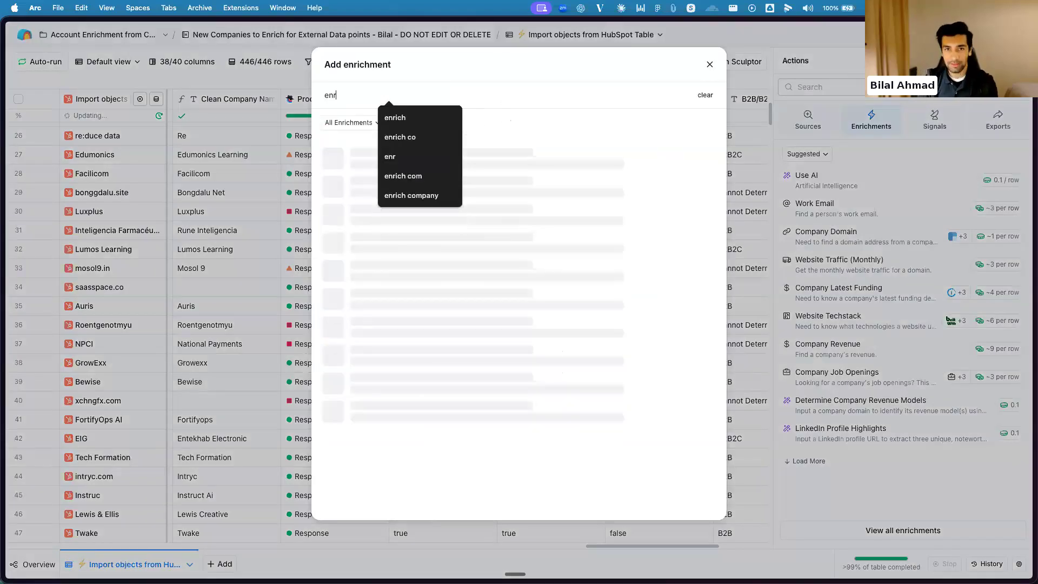
pyautogui.write('ich')
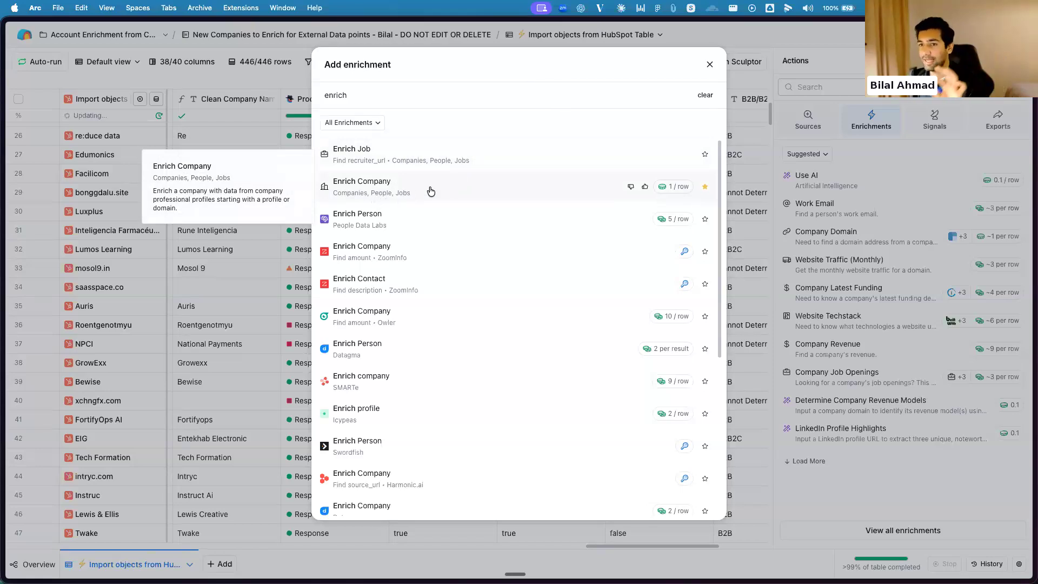
pyautogui.click(710, 64)
pyautogui.click(1018, 61)
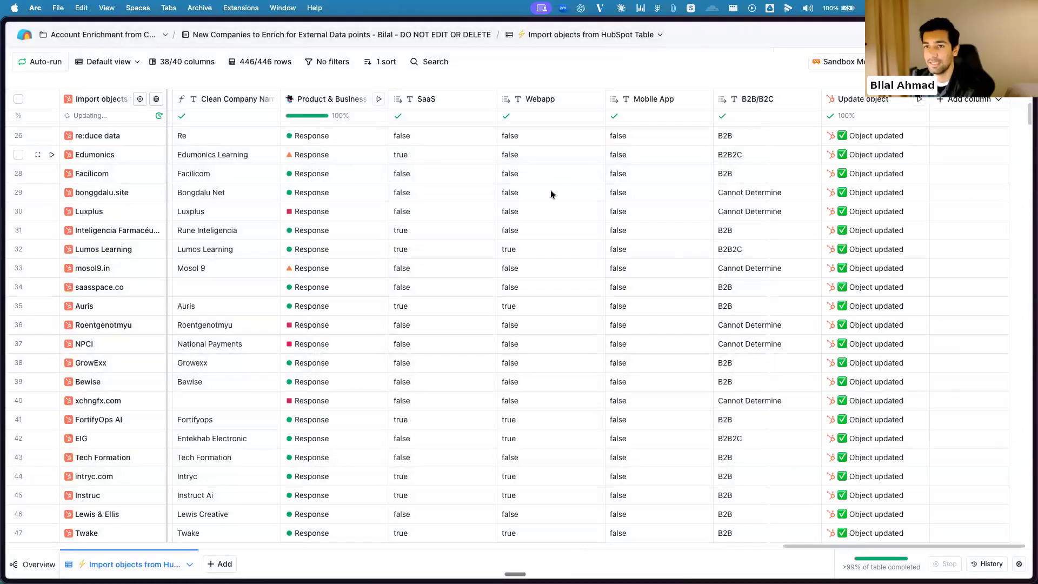
# Review the Enrich Company column's Company Identifier mapping and run conditions, and close the settings without changes
pyautogui.hscroll(-15, 590, 190)
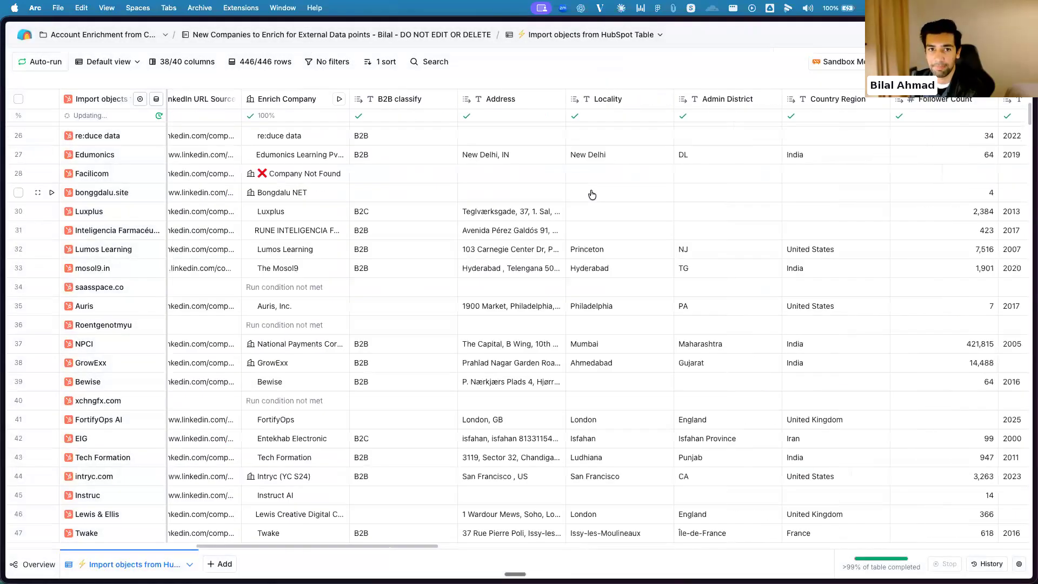
pyautogui.hscroll(3, 589, 190)
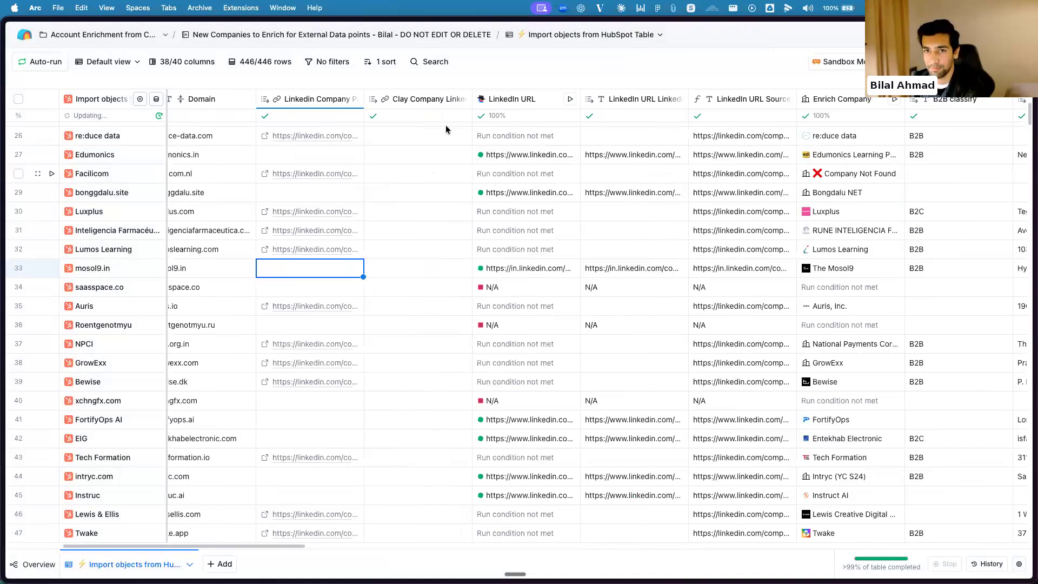
pyautogui.hscroll(6, 489, 167)
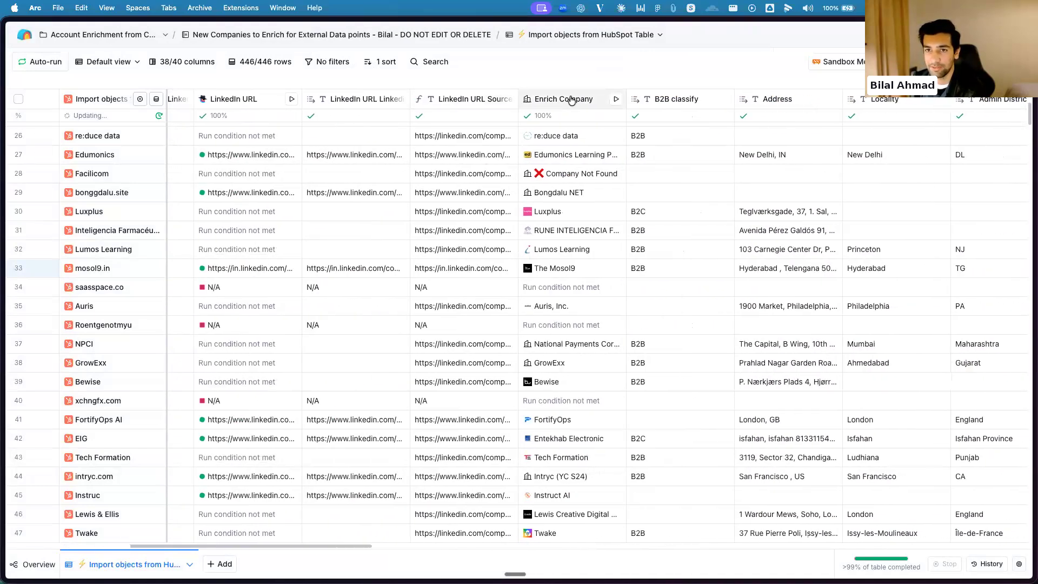
pyautogui.click(568, 100)
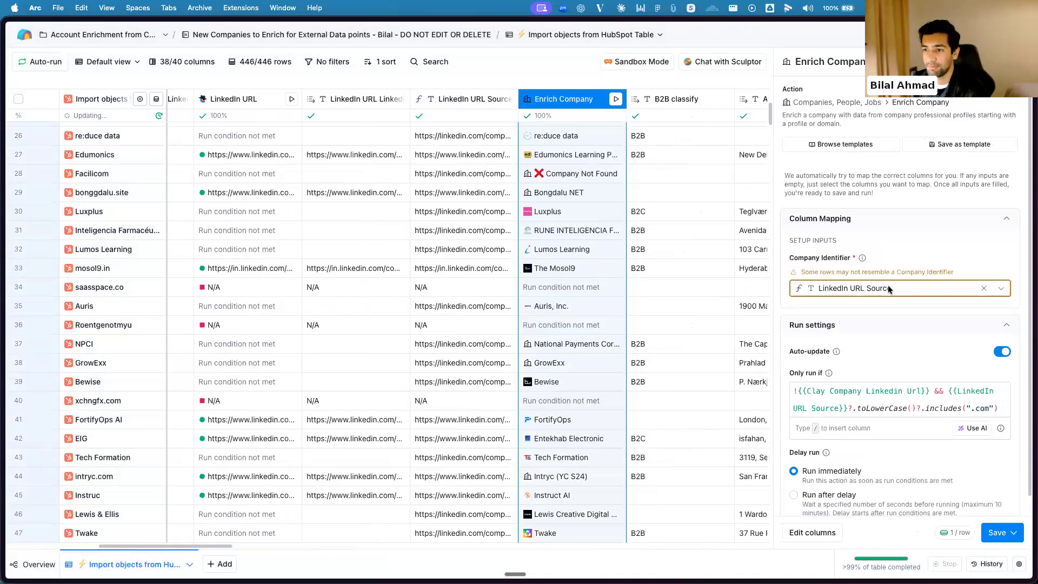
pyautogui.scroll(-1, 908, 300)
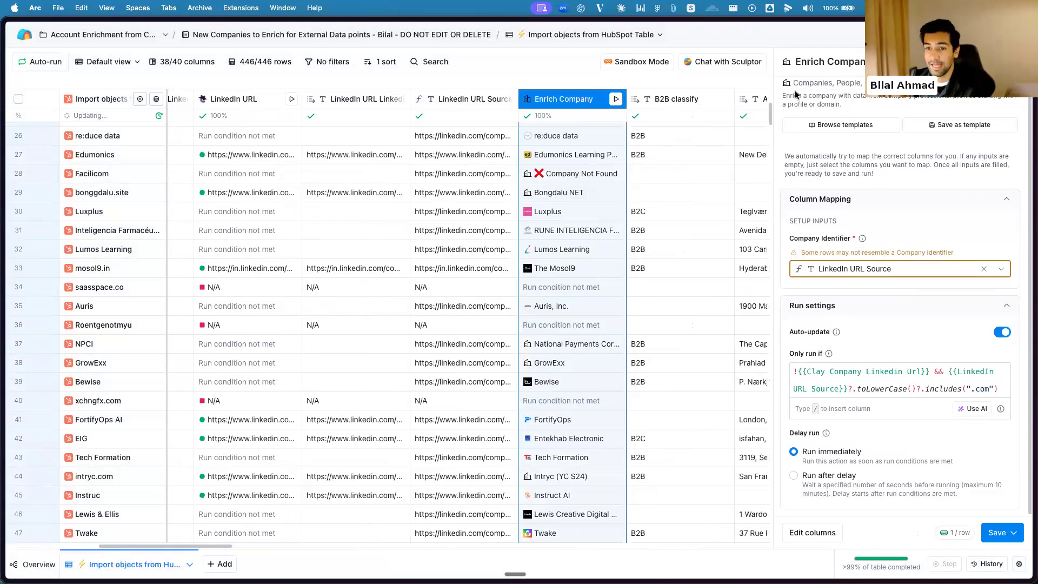
pyautogui.click(1013, 62)
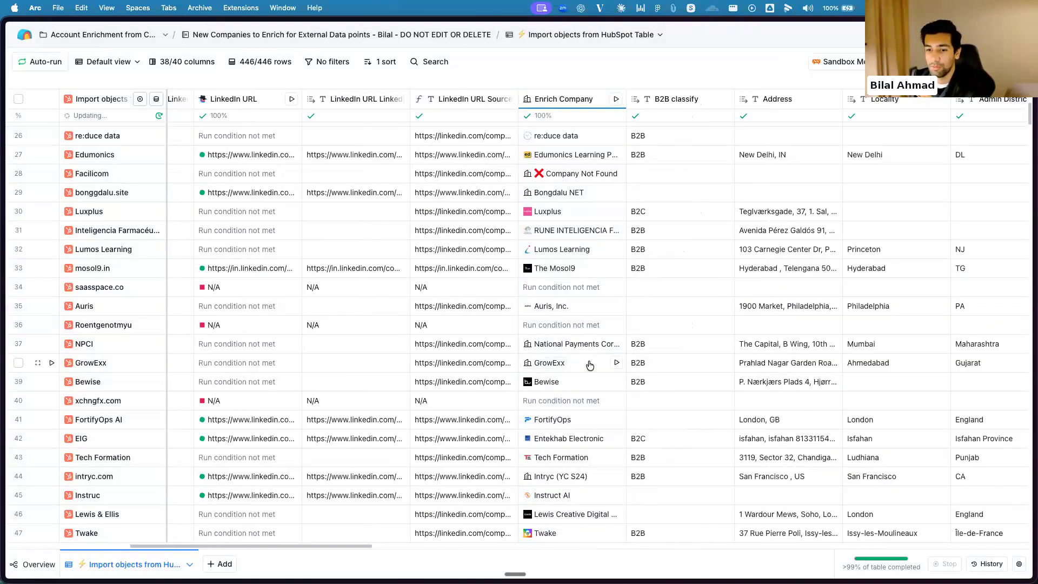
# Open the Enrich Company cell details for FortifyOps AI and examine the returned company data points through to the end
pyautogui.scroll(-1, 589, 364)
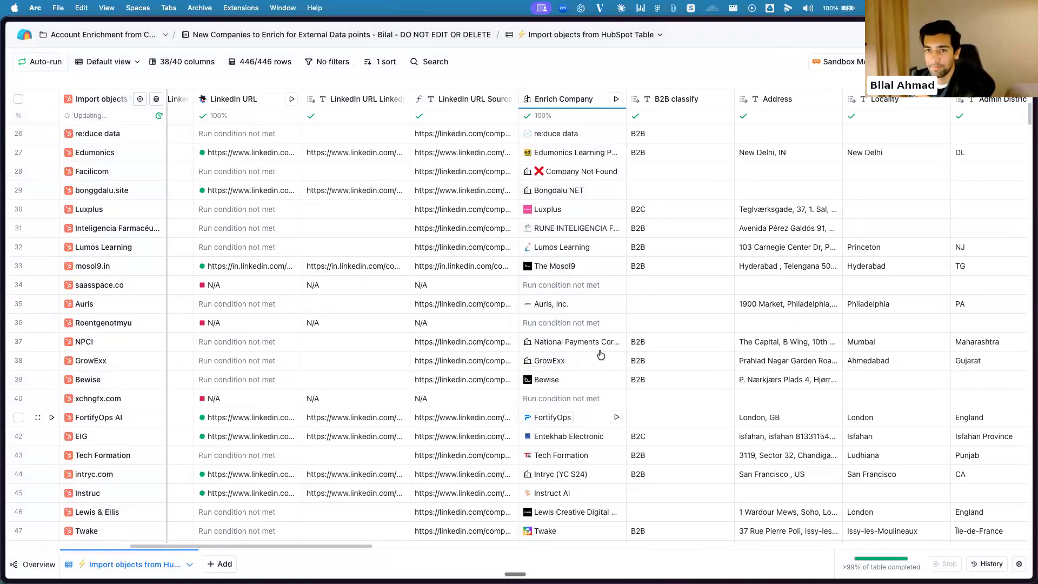
pyautogui.click(574, 417)
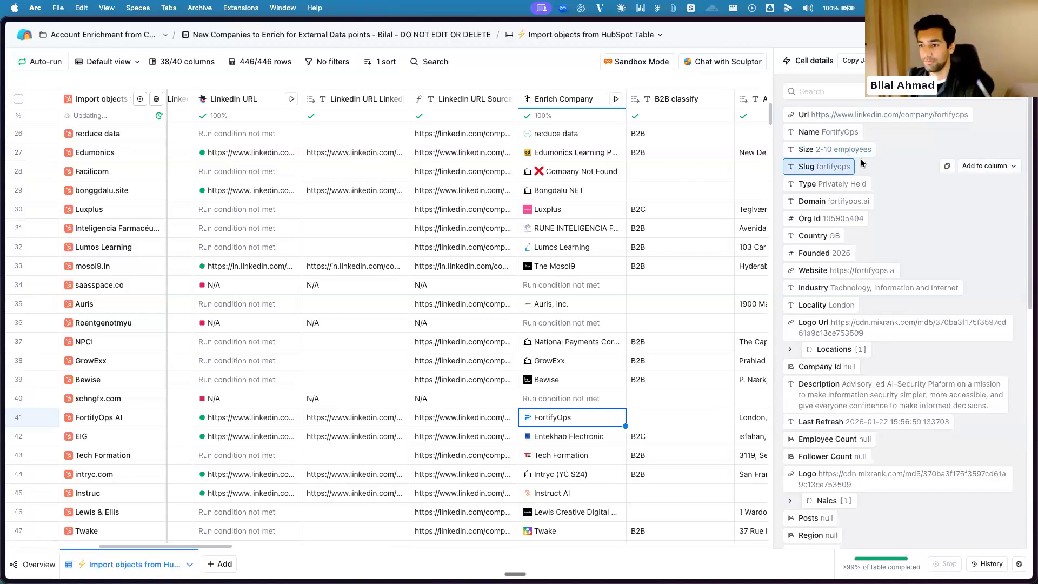
pyautogui.scroll(-3, 899, 397)
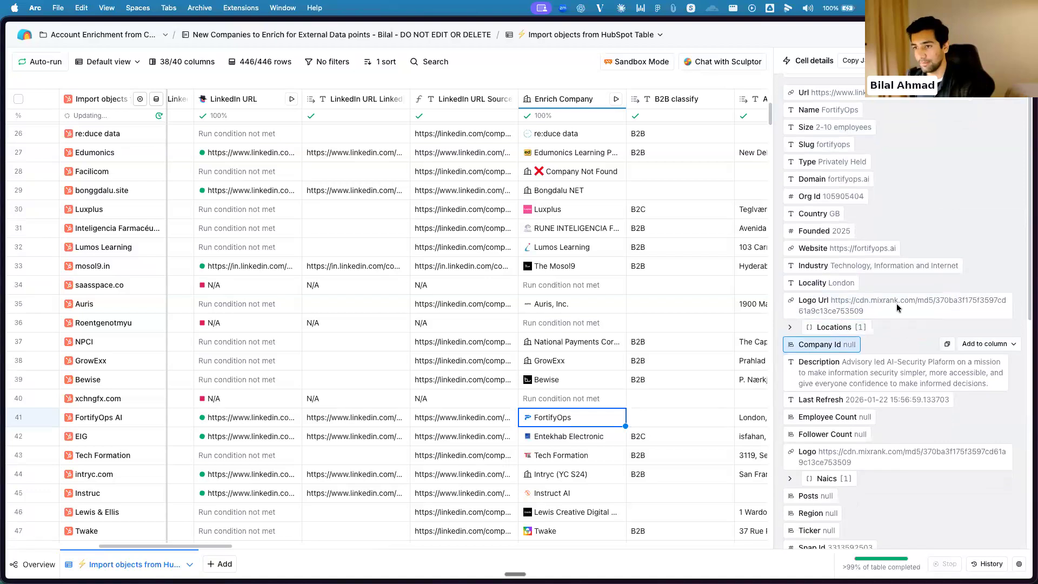
pyautogui.scroll(-10, 899, 396)
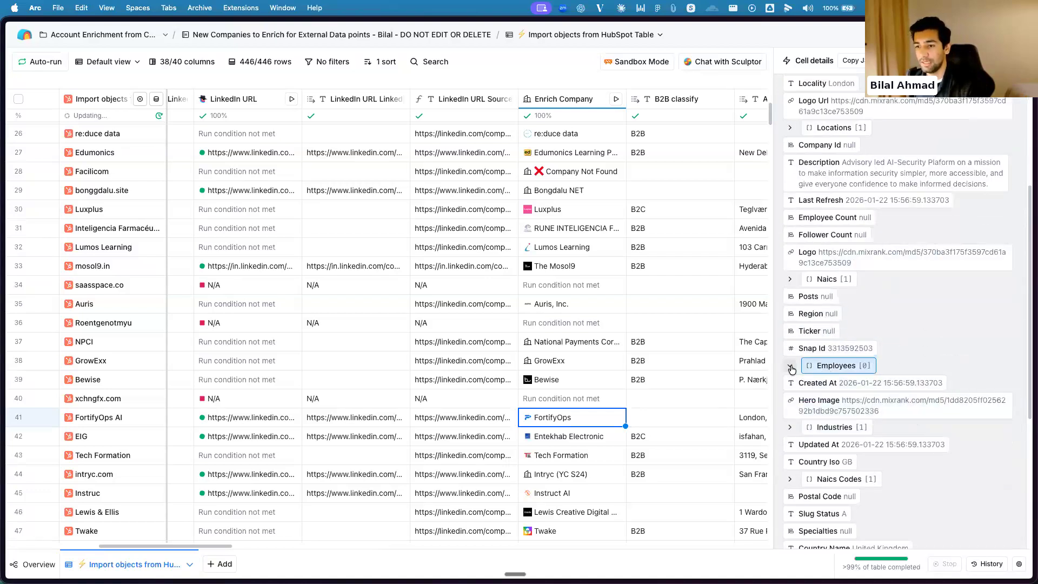
pyautogui.scroll(14, 879, 220)
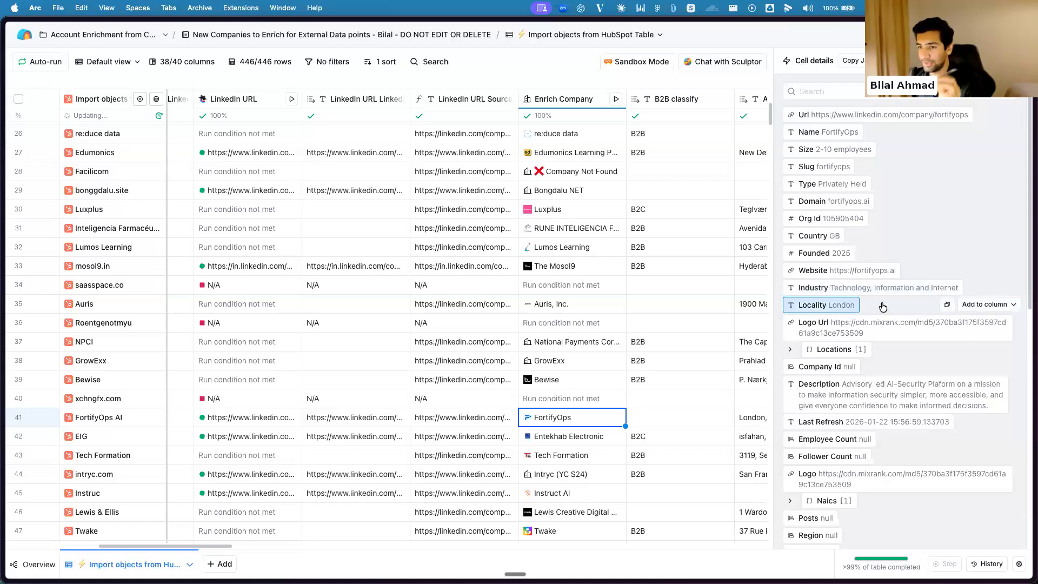
pyautogui.scroll(-1, 870, 332)
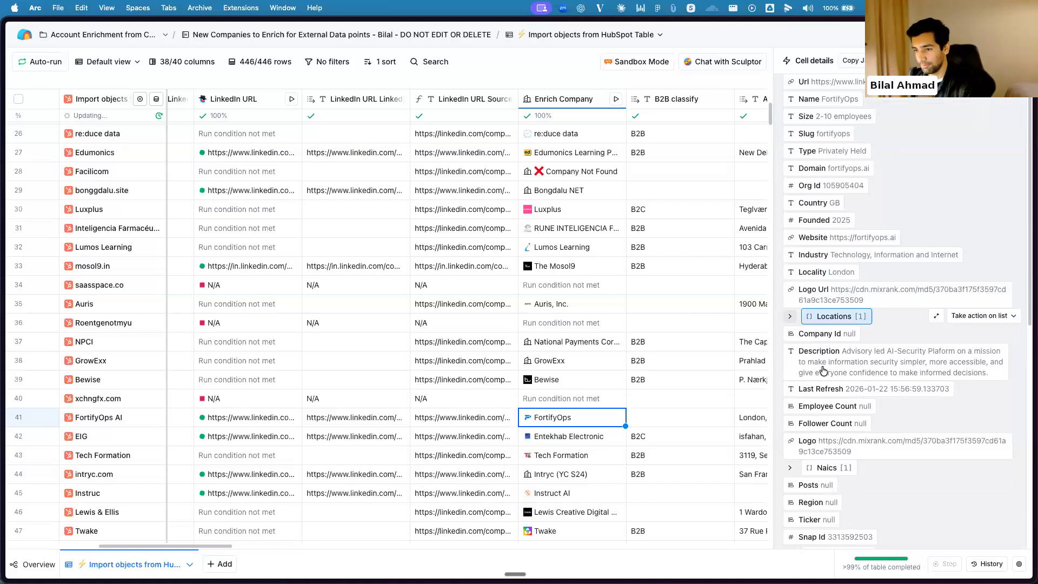
pyautogui.scroll(-1, 883, 352)
pyautogui.scroll(-3, 886, 346)
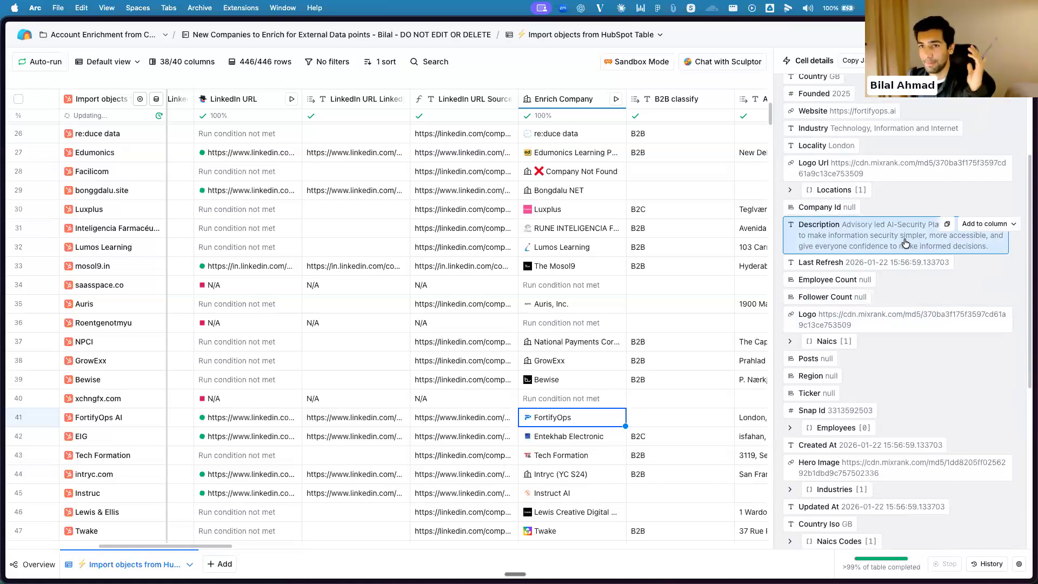
pyautogui.scroll(-2, 906, 245)
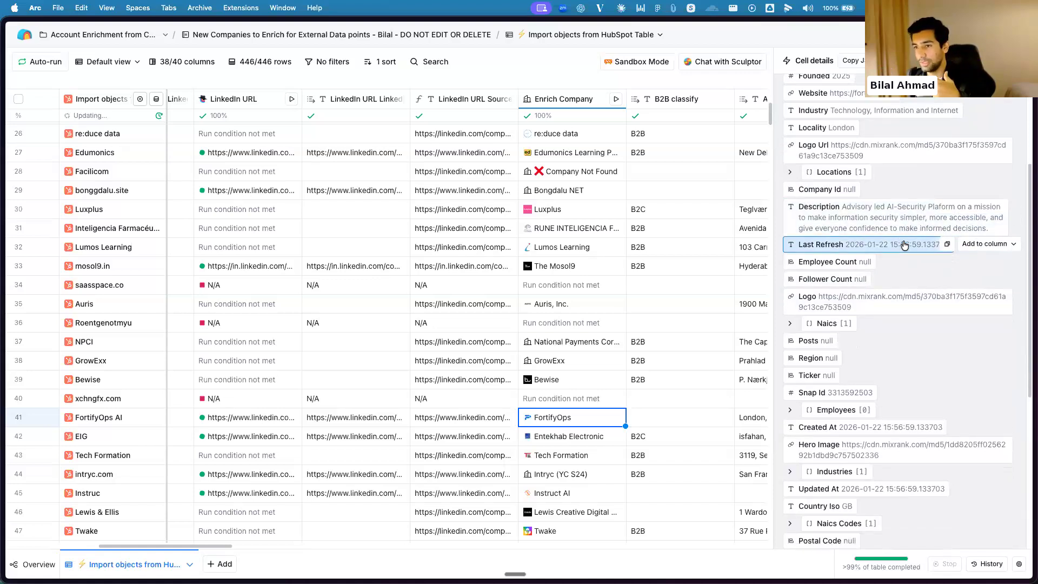
pyautogui.scroll(-2, 840, 240)
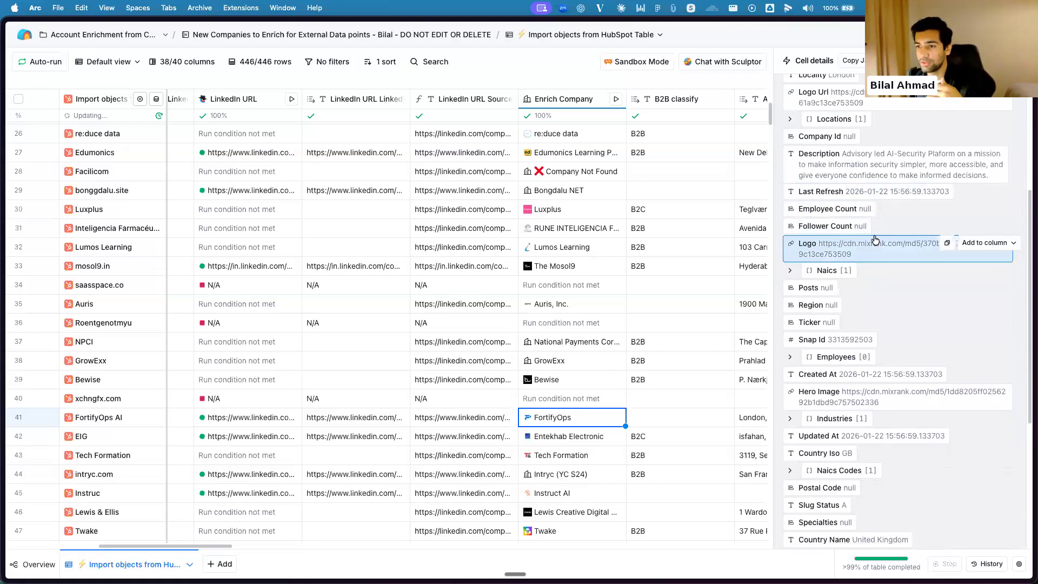
pyautogui.scroll(-2, 869, 248)
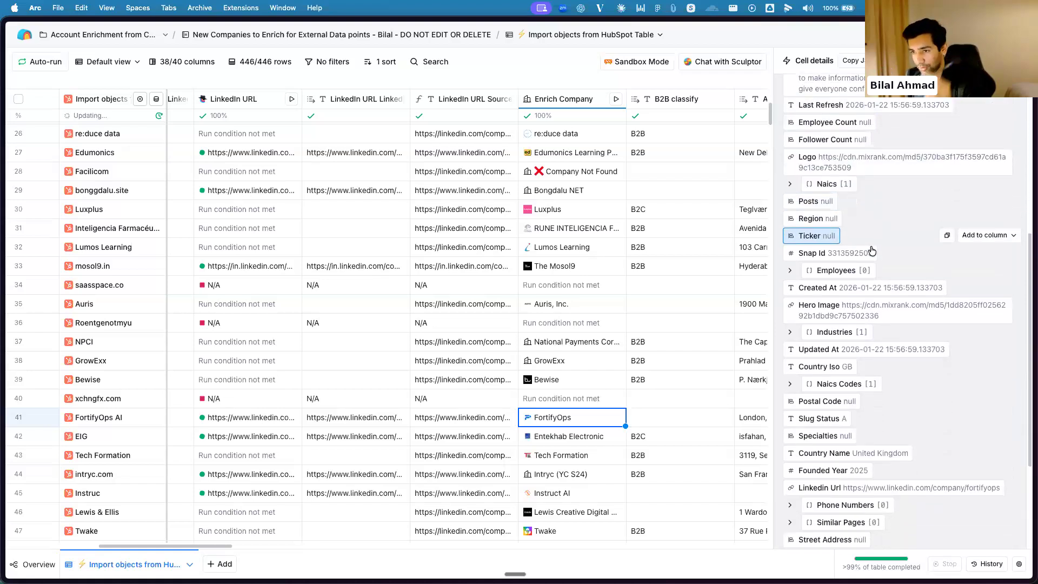
pyautogui.scroll(-4, 887, 260)
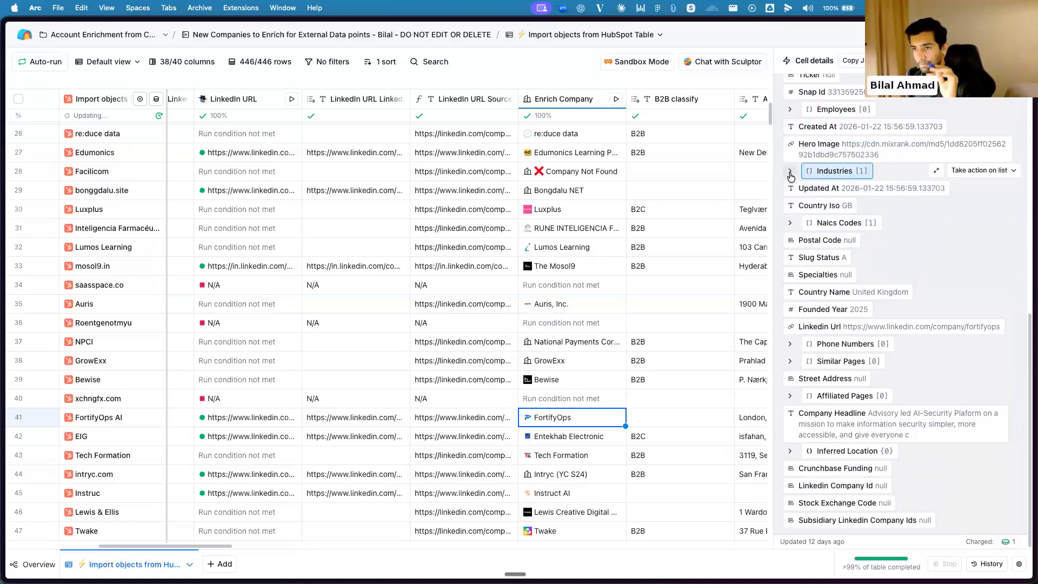
# Expand the Industries list and its first entry in the FortifyOps details, collapse both, and close the details
pyautogui.click(791, 172)
pyautogui.click(793, 189)
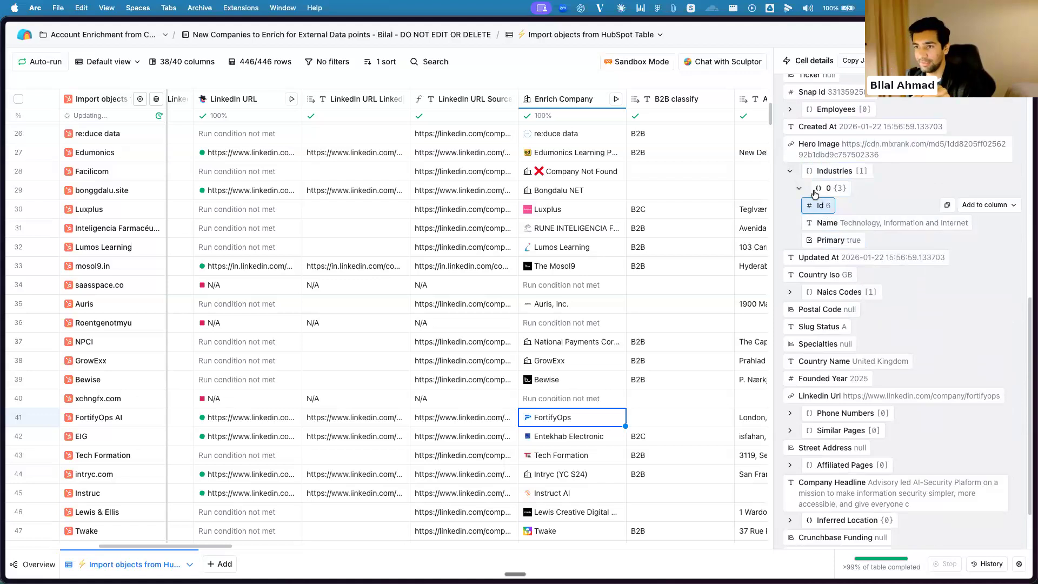
pyautogui.click(799, 190)
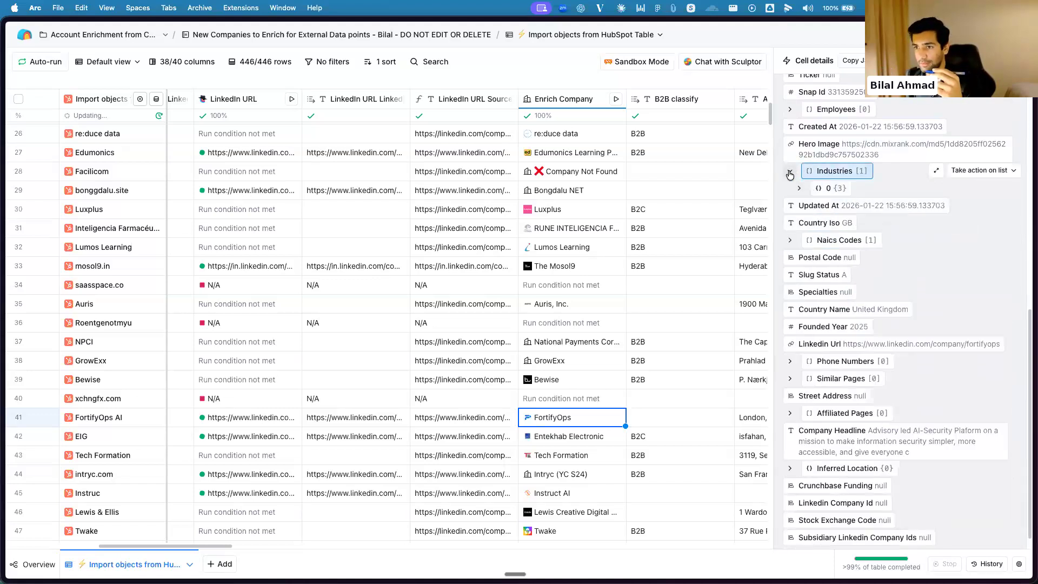
pyautogui.click(790, 171)
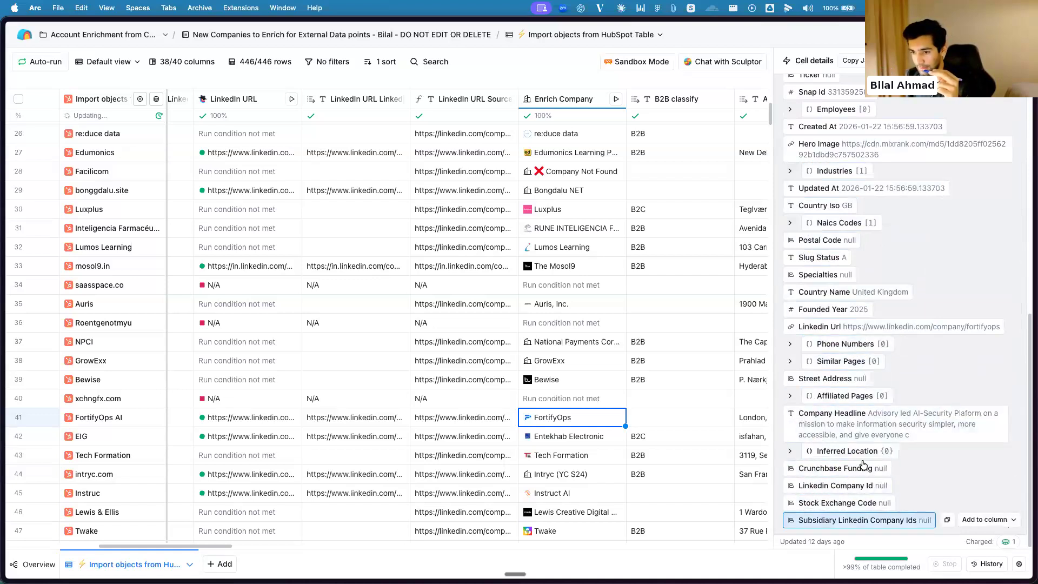
pyautogui.scroll(1, 906, 225)
pyautogui.press('Escape')
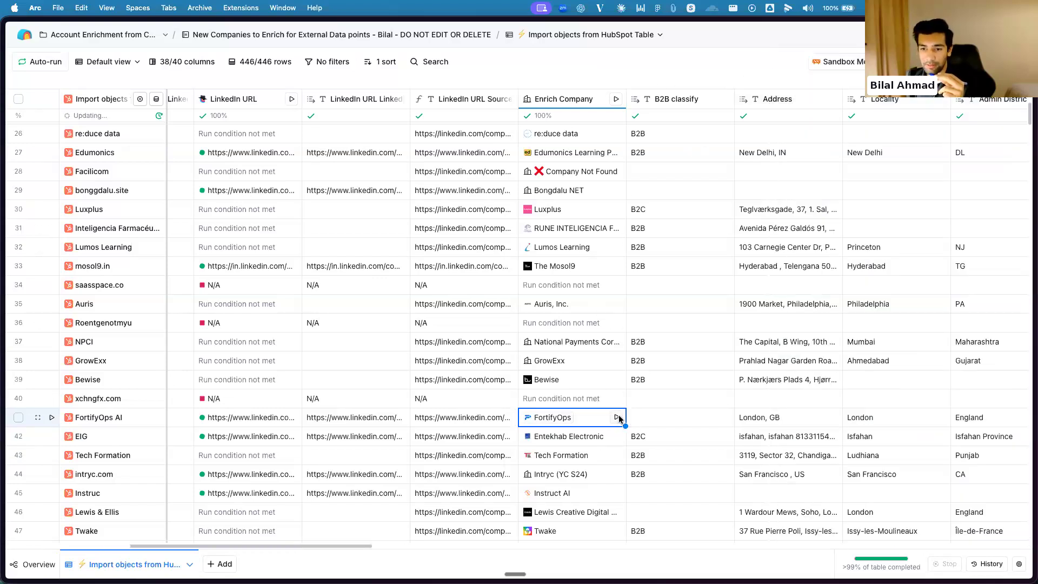
# Rerun the Enrich Company enrichment for the FortifyOps AI row, check its refreshed cell details, and close them
pyautogui.click(615, 417)
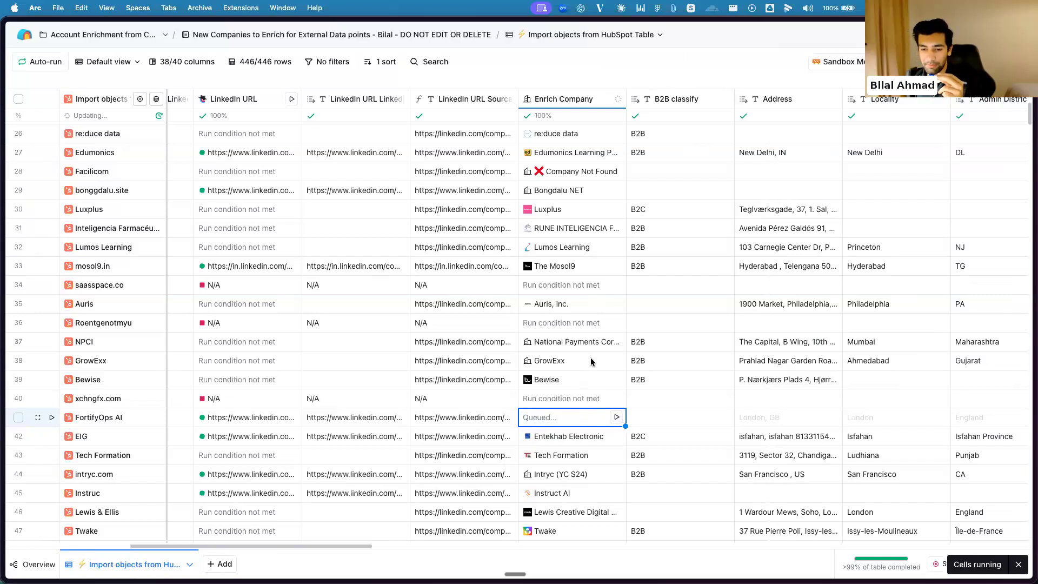
pyautogui.click(587, 422)
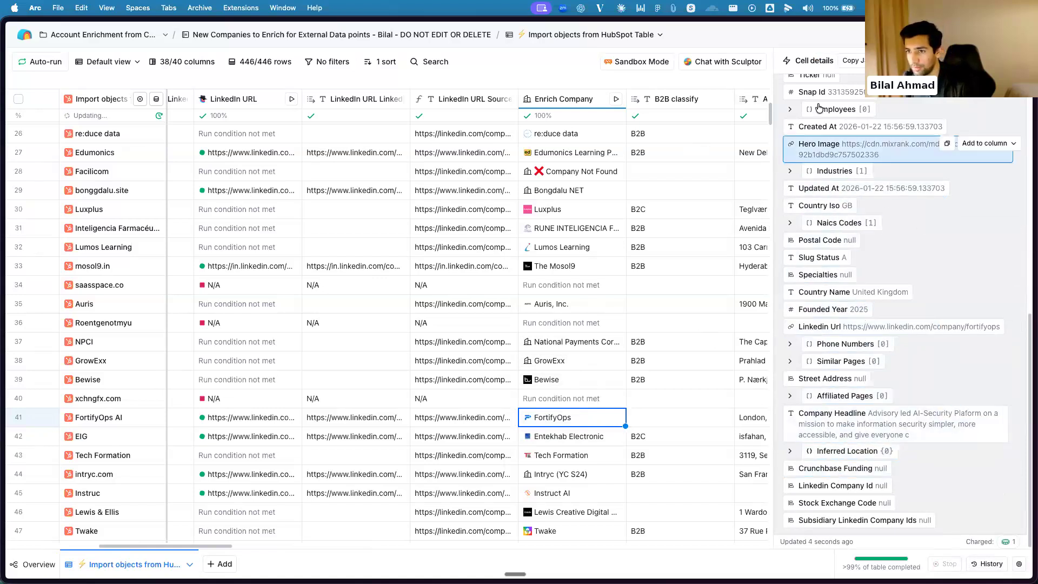
pyautogui.press('Escape')
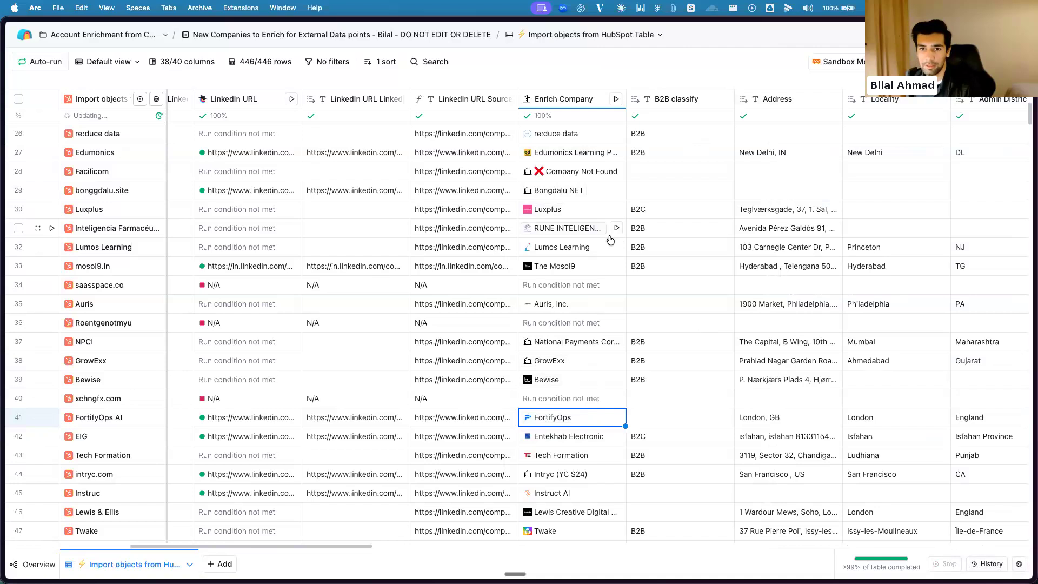
# Rerun the Enrich Company enrichment for the Acme Inc. row near the start of the table
pyautogui.scroll(10, 607, 227)
pyautogui.click(617, 265)
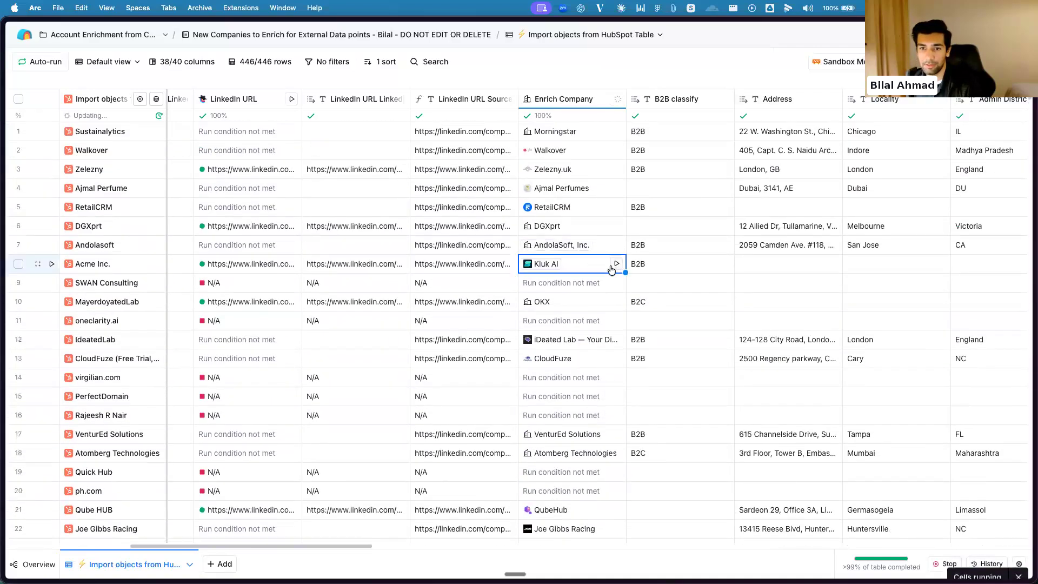
pyautogui.click(616, 264)
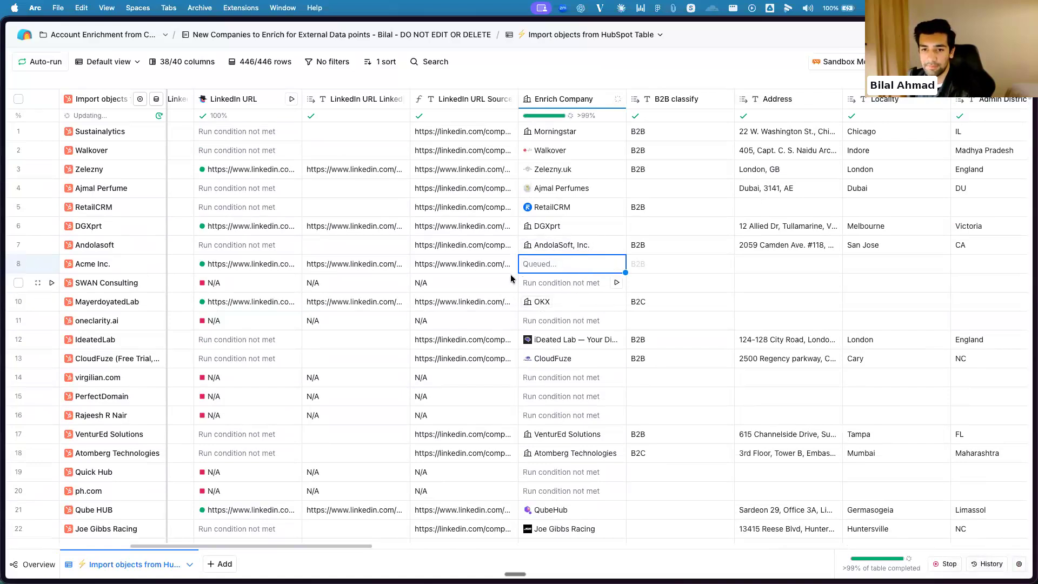
pyautogui.click(490, 278)
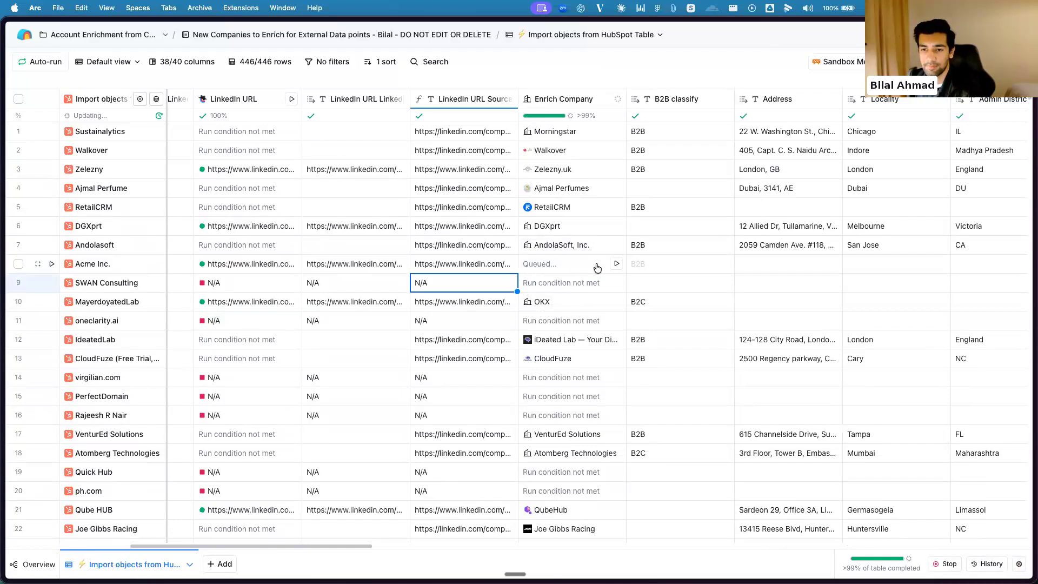
# Open the Acme Inc. Enrich Company cell details and expand Derived Datapoints to examine the generated company attributes
pyautogui.click(588, 271)
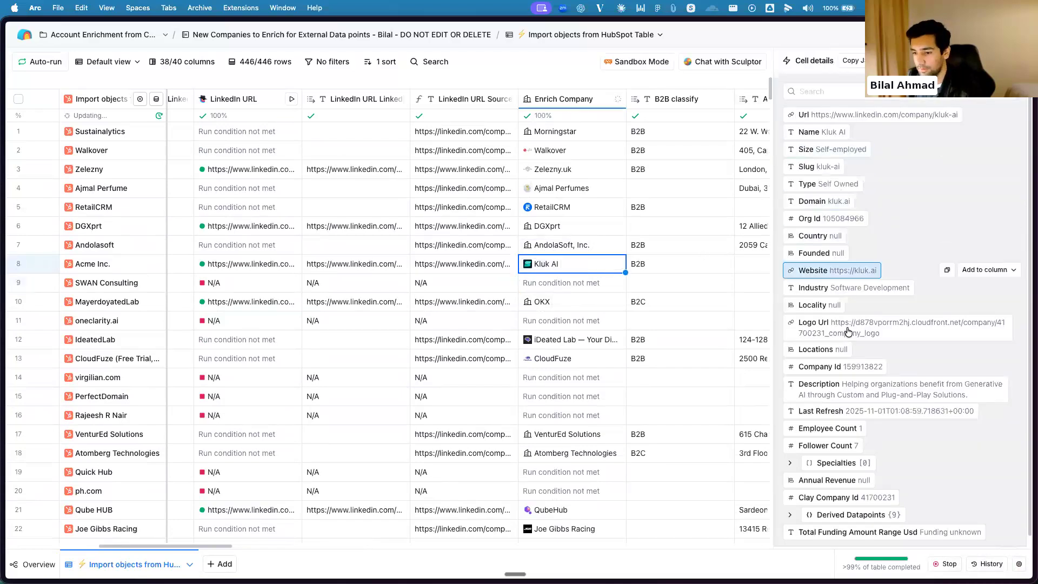
pyautogui.scroll(-1, 875, 371)
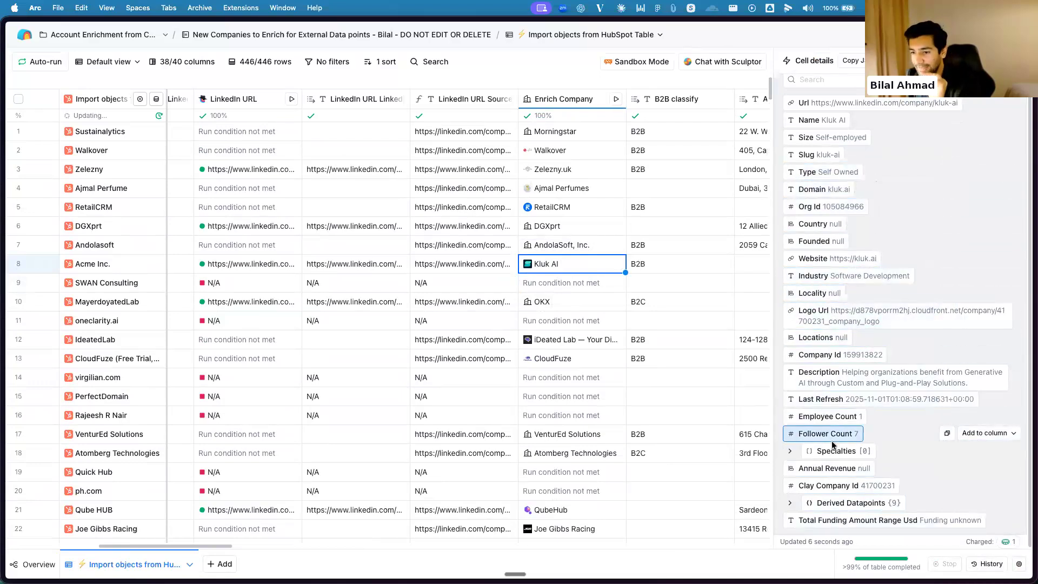
pyautogui.click(790, 507)
pyautogui.scroll(-4, 867, 476)
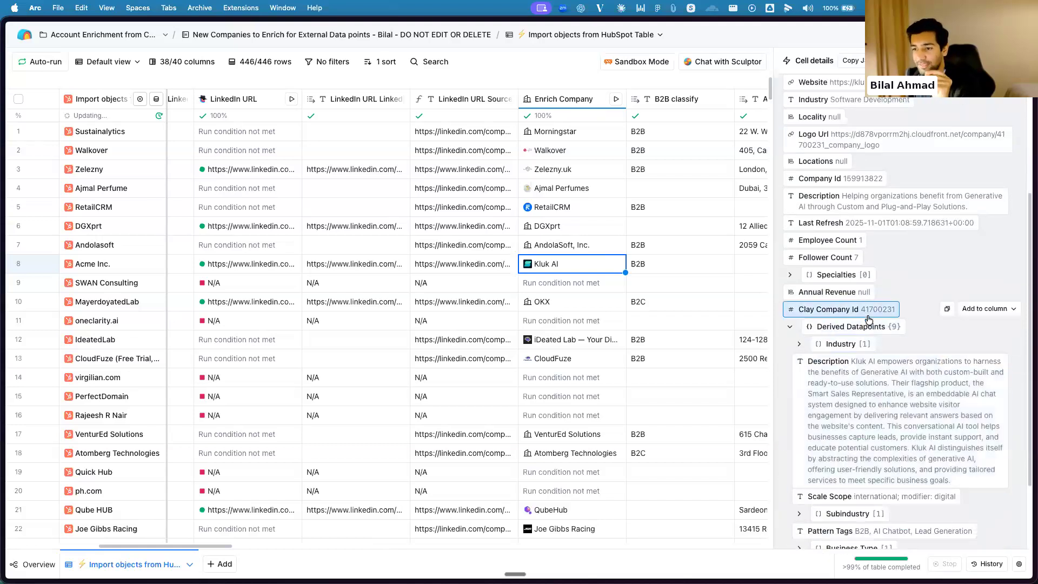
pyautogui.scroll(-1, 868, 319)
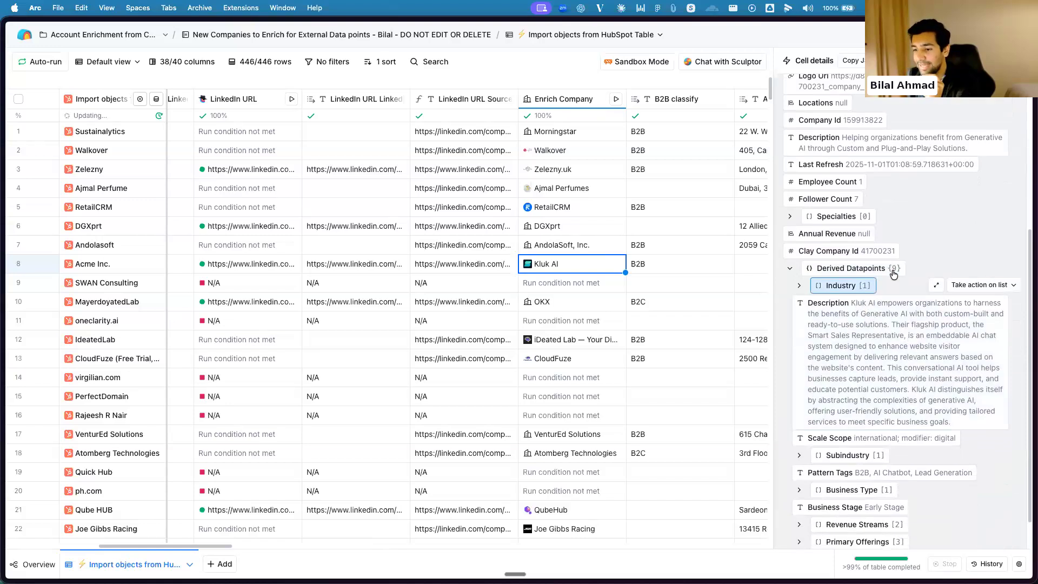
pyautogui.scroll(-2, 893, 274)
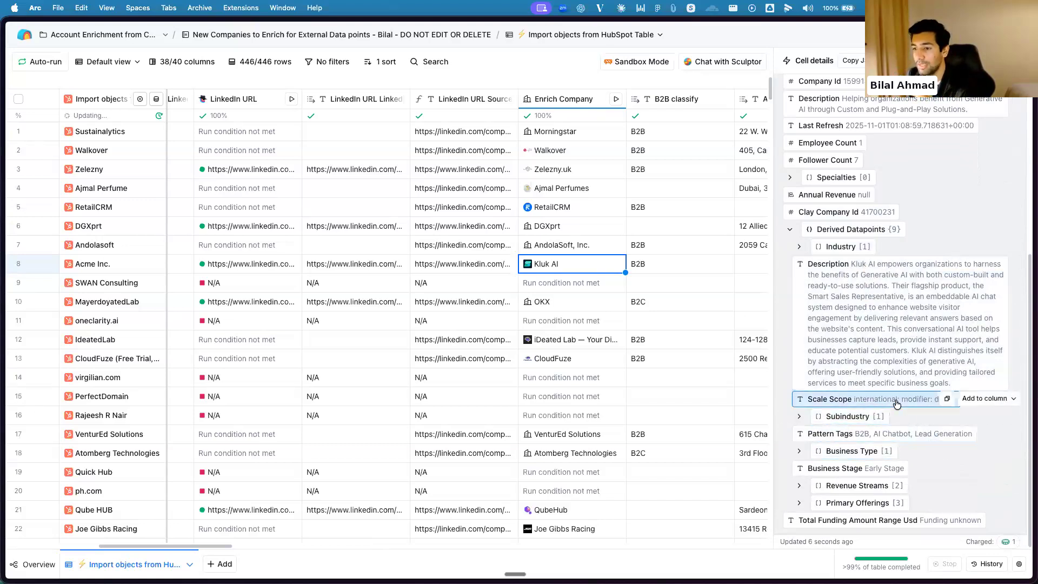
# Expand Subindustry and Business Type under Derived Datapoints and check the remaining attributes, such as Business Stage
pyautogui.click(796, 416)
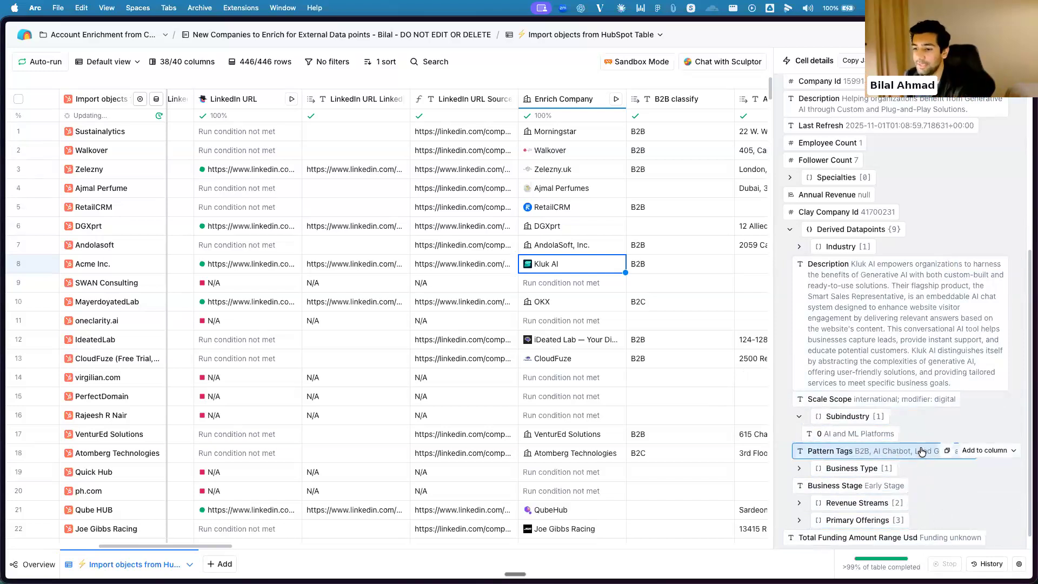
pyautogui.click(800, 470)
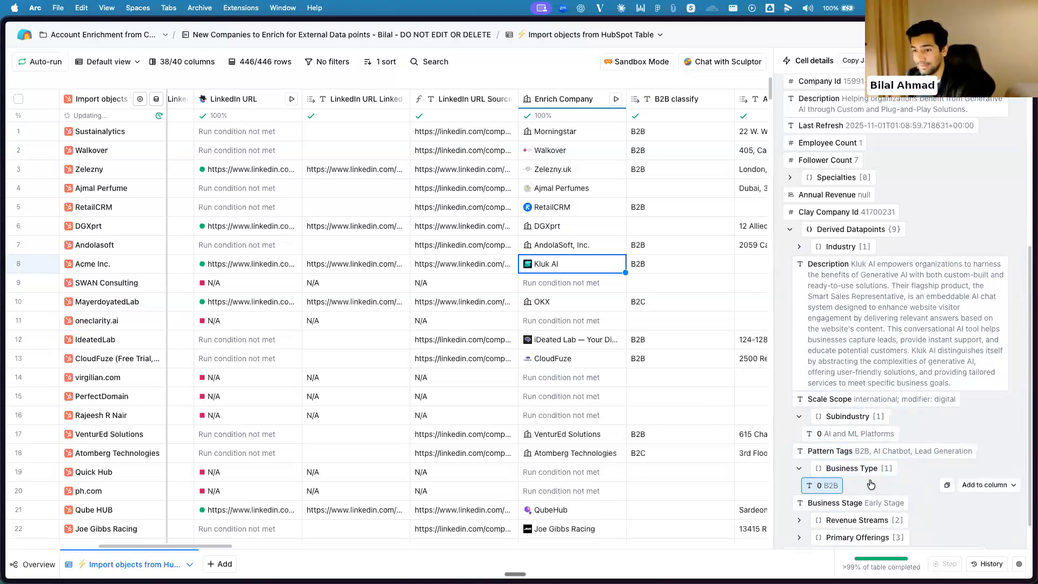
pyautogui.scroll(-1, 873, 484)
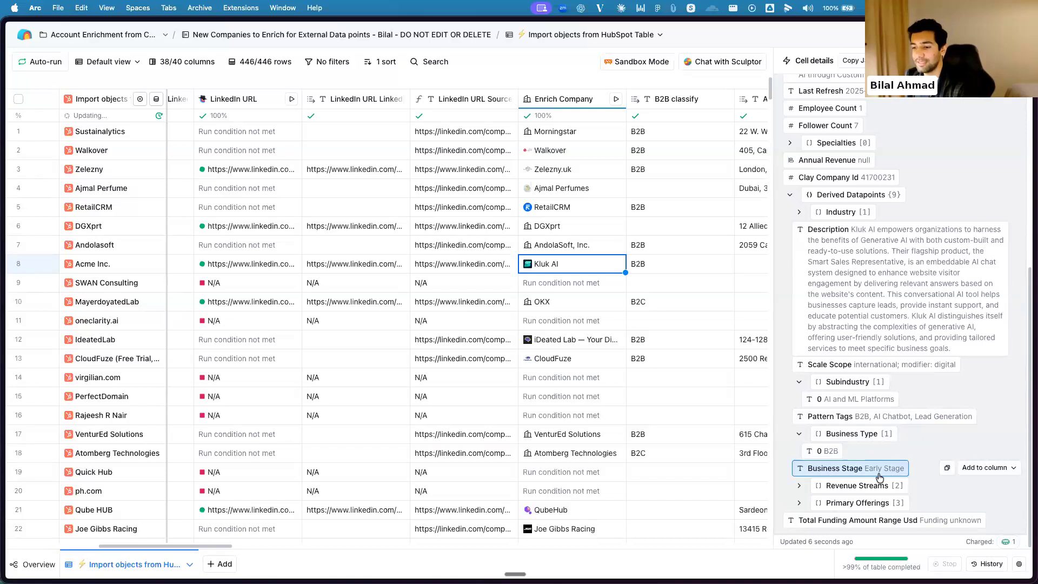
# Expand Revenue Streams and Primary Offerings under the Acme Inc. derived datapoints, examine their entries, and close the cell details
pyautogui.click(800, 486)
pyautogui.scroll(-1, 849, 479)
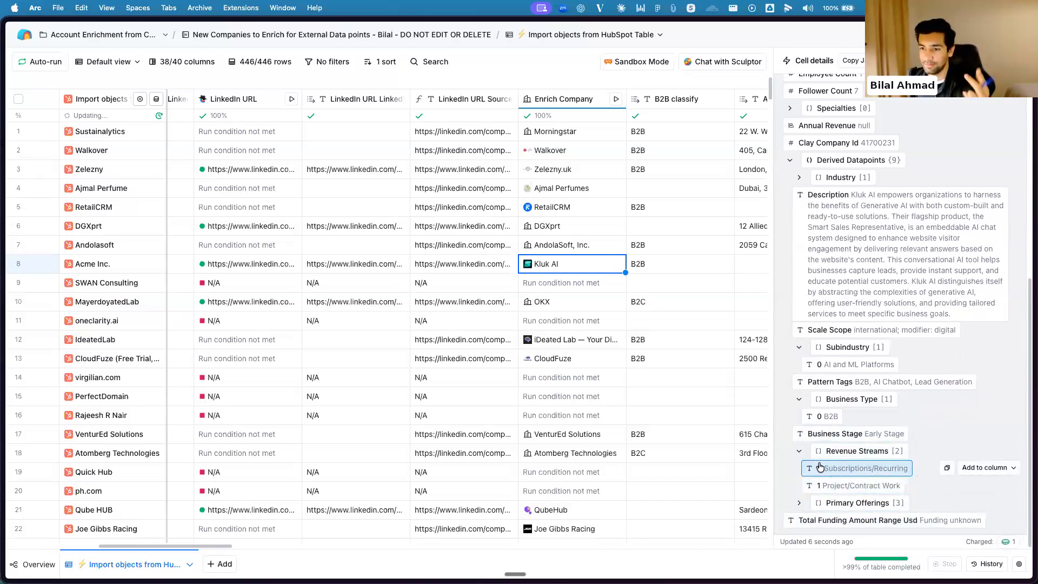
pyautogui.click(799, 502)
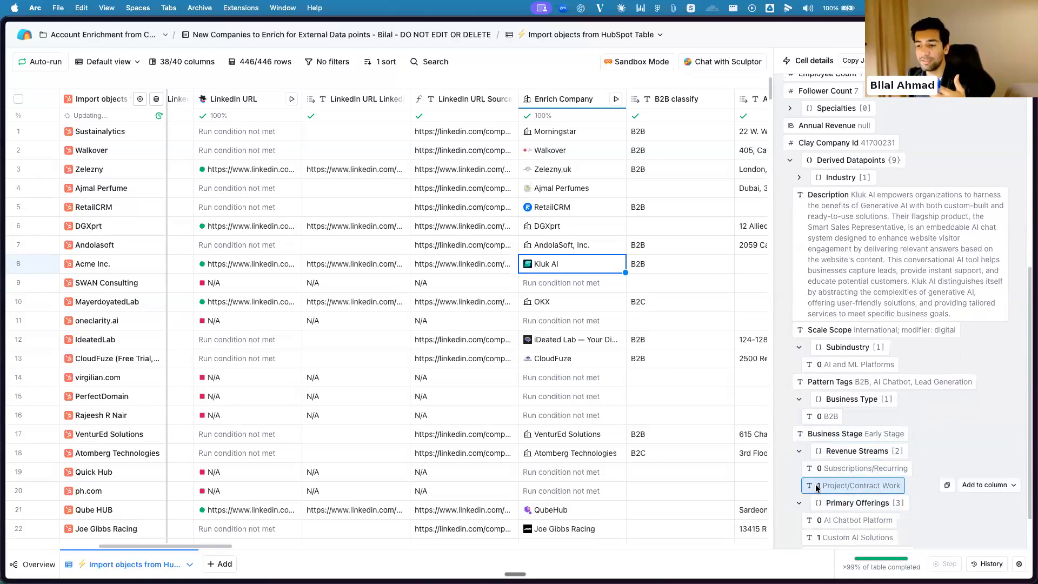
pyautogui.scroll(-2, 817, 488)
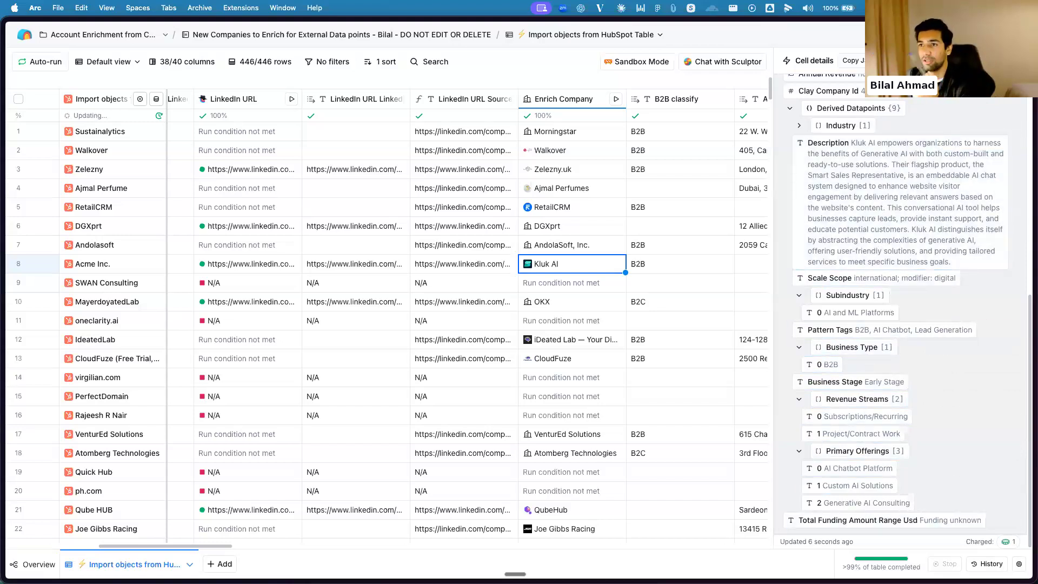
pyautogui.scroll(10, 929, 148)
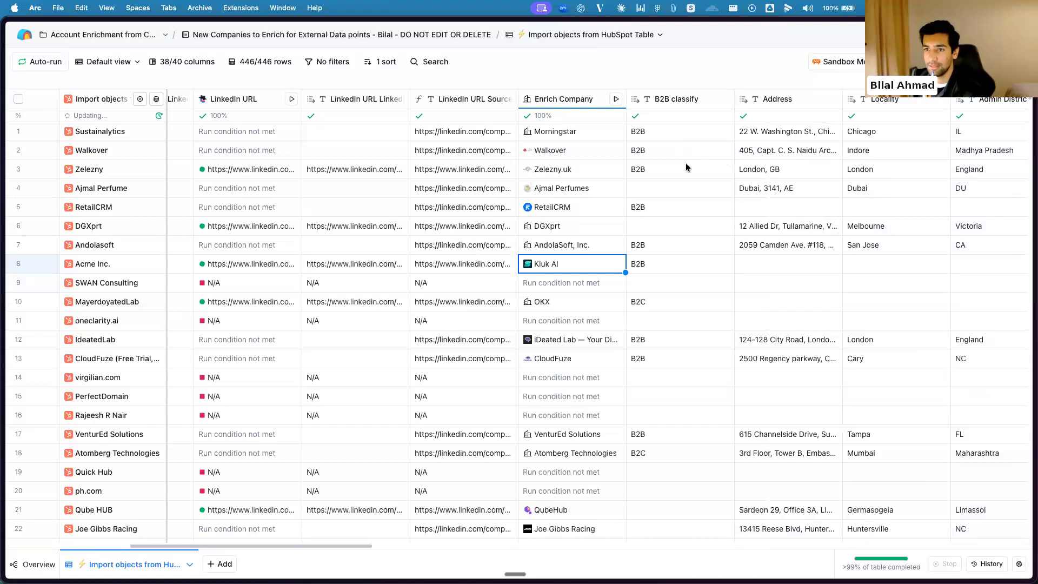
# Look through the enriched company columns, from B2B classify and Address past Industry and Description to Find technology stack
pyautogui.hscroll(15, 685, 163)
pyautogui.hscroll(10, 574, 173)
pyautogui.hscroll(10, 570, 173)
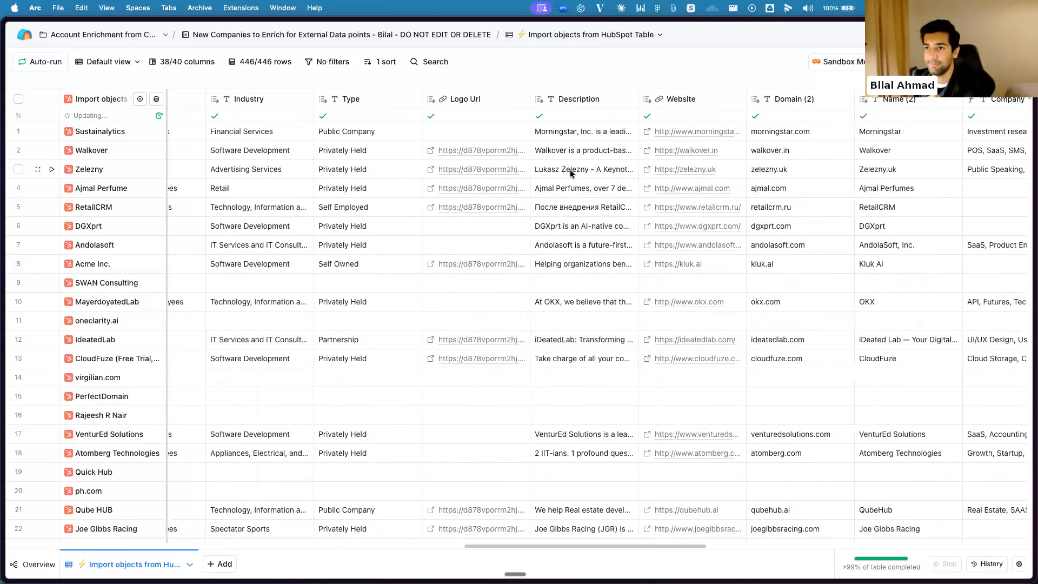
pyautogui.hscroll(6, 570, 173)
pyautogui.hscroll(5, 570, 169)
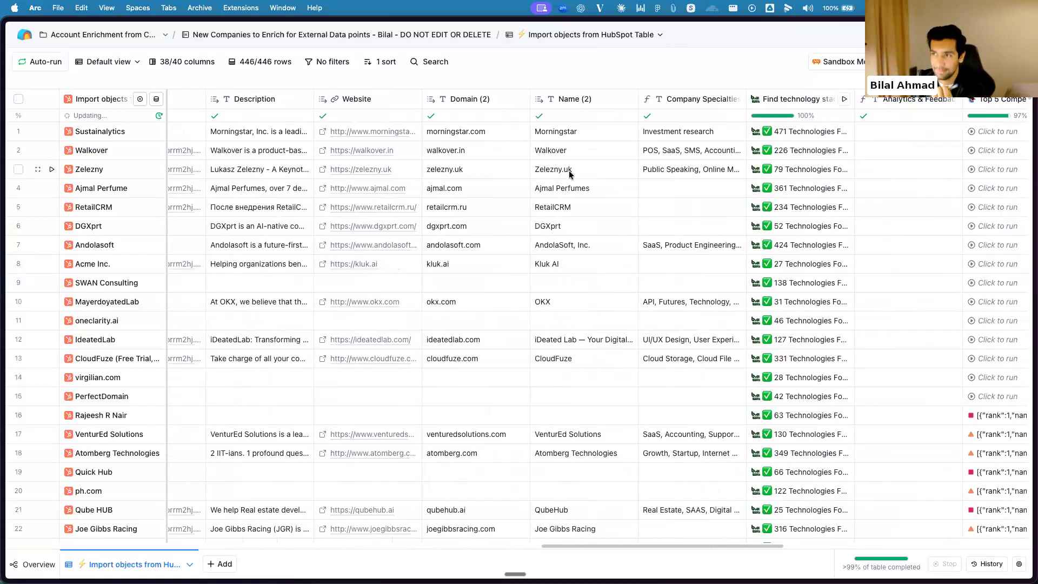
pyautogui.hscroll(2, 570, 174)
pyautogui.hscroll(5, 568, 170)
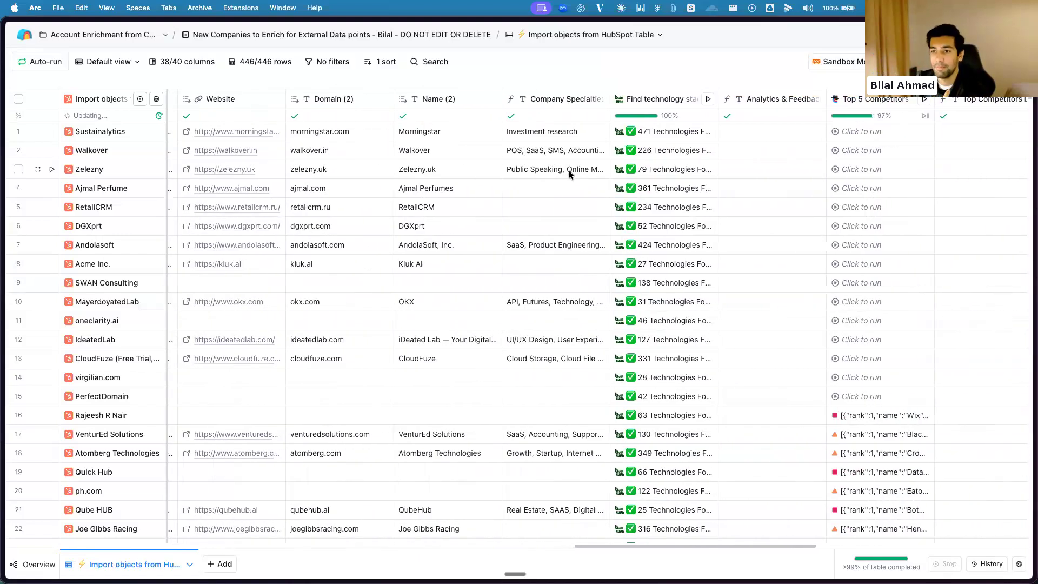
pyautogui.hscroll(3, 569, 170)
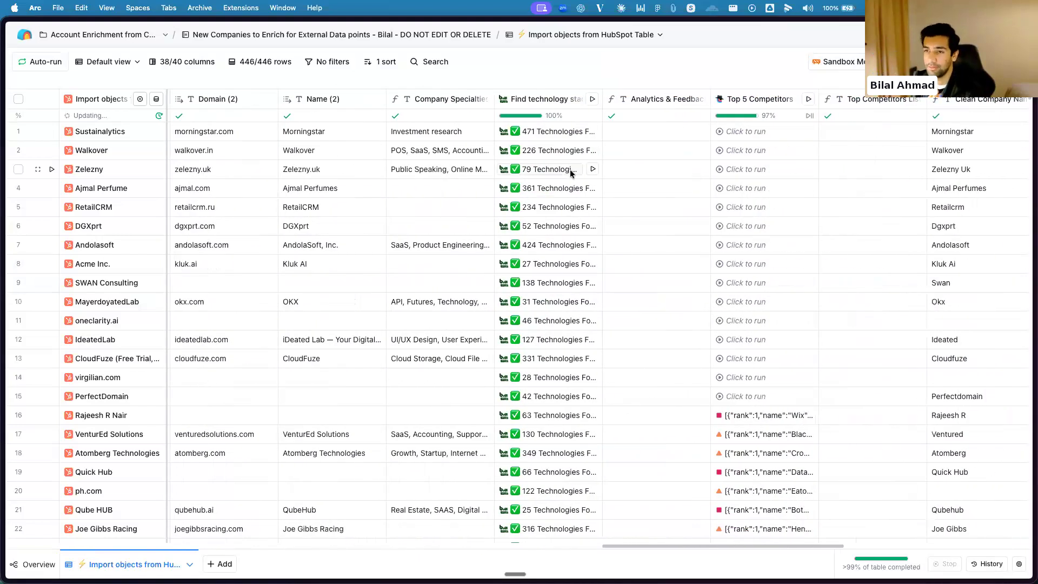
pyautogui.hscroll(3, 571, 167)
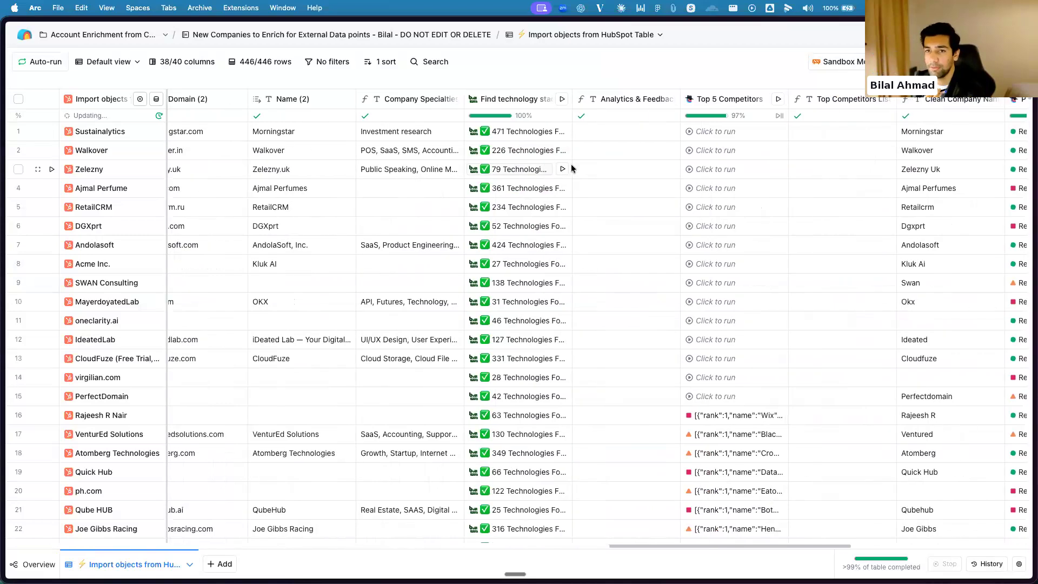
# Open the Find technology stack column's configuration, check its BuiltWith account and Company Domain mapping, and close it
pyautogui.click(516, 100)
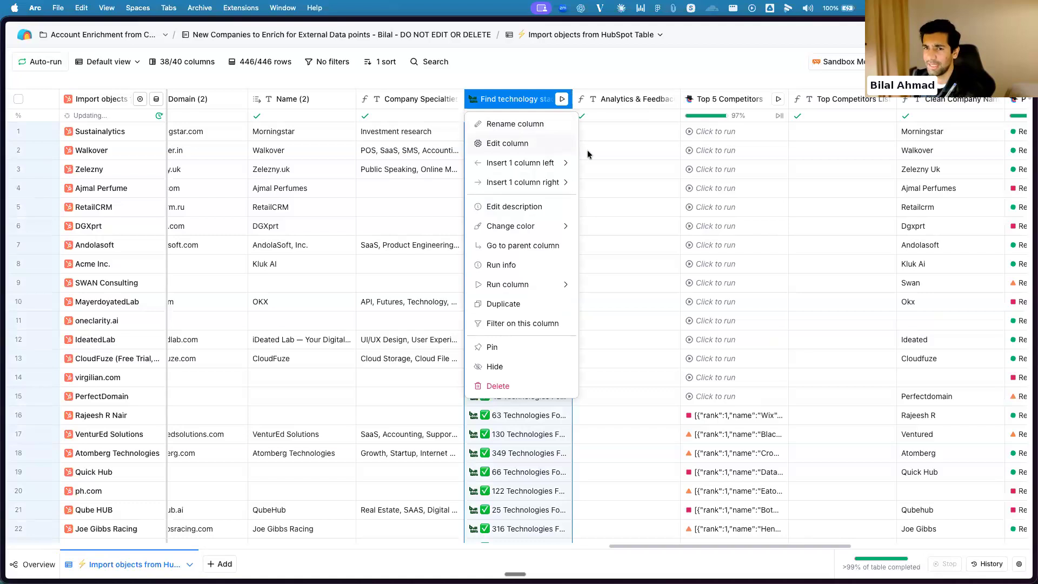
pyautogui.click(540, 144)
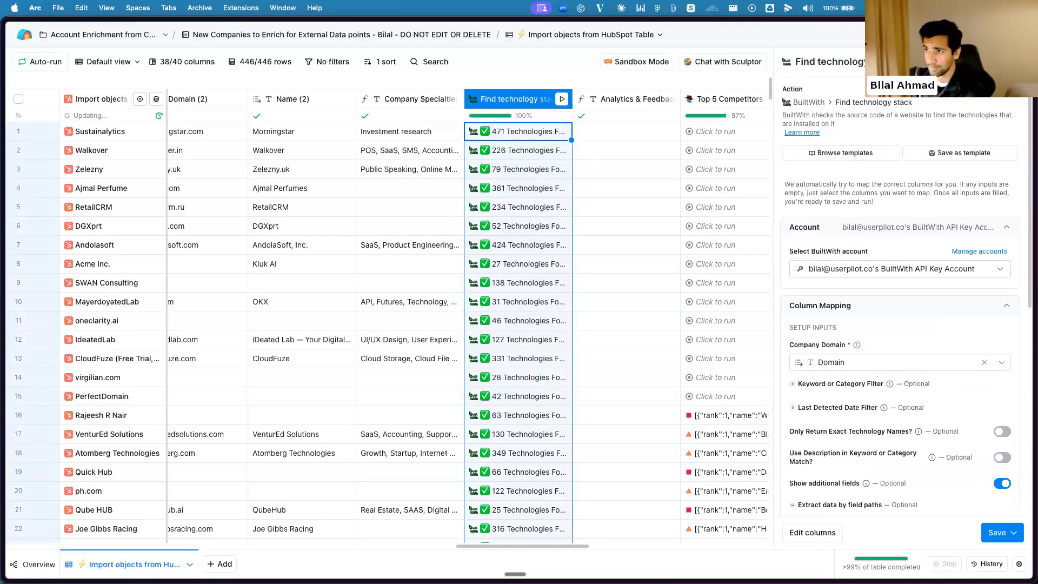
pyautogui.hscroll(2, 467, 319)
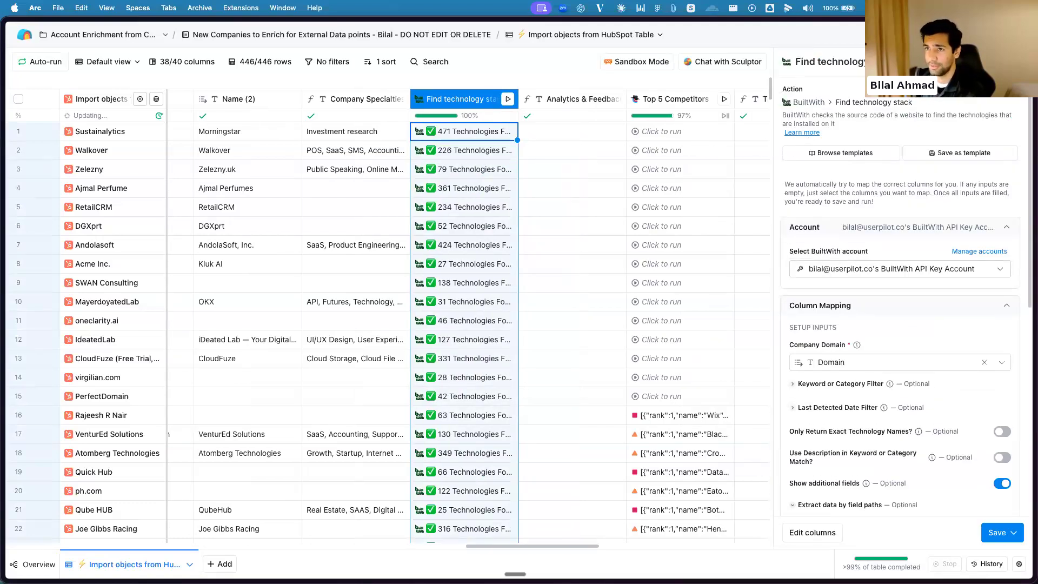
pyautogui.click(1017, 61)
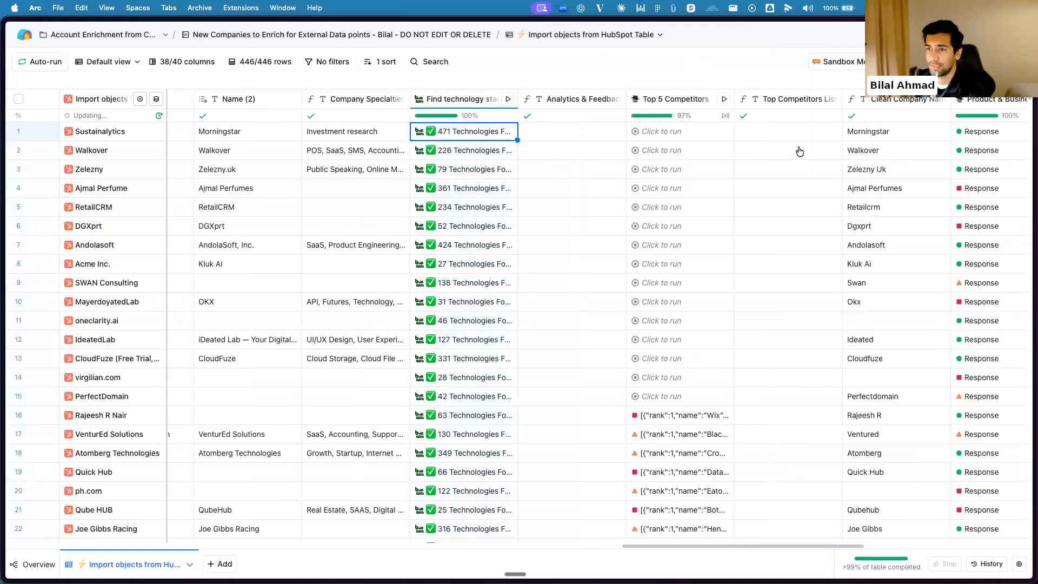
# Open the Find technology stack cell details for Sustainalytics, read through the Technologies Found list, and close them
pyautogui.click(483, 137)
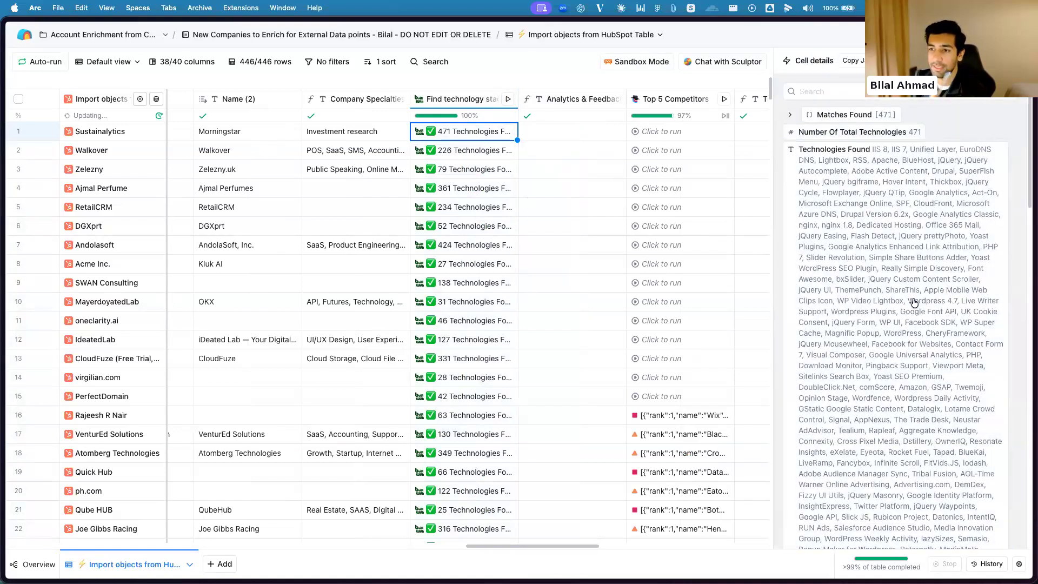
pyautogui.scroll(-7, 946, 297)
pyautogui.scroll(-7, 968, 179)
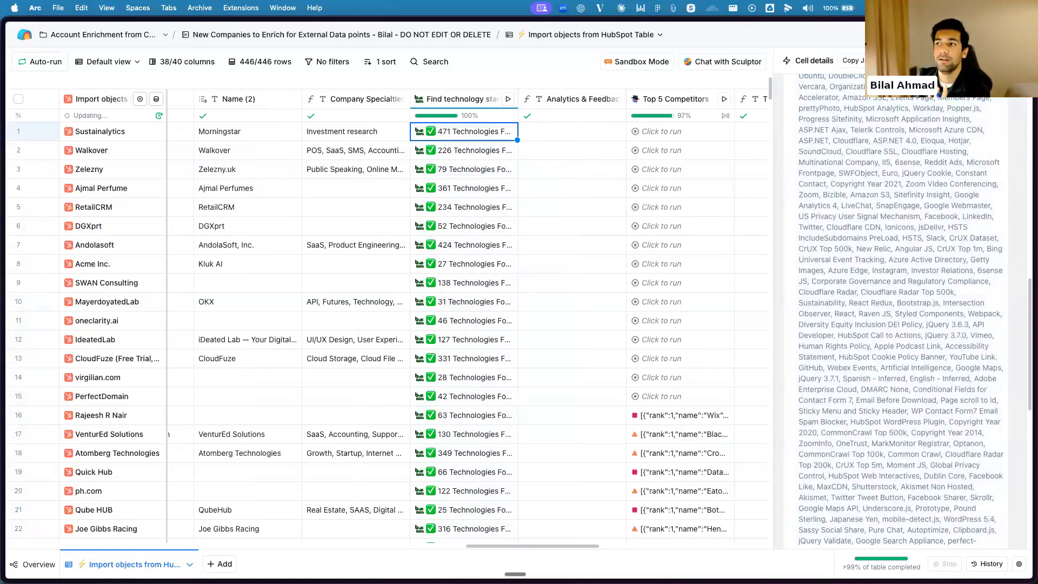
pyautogui.click(1019, 61)
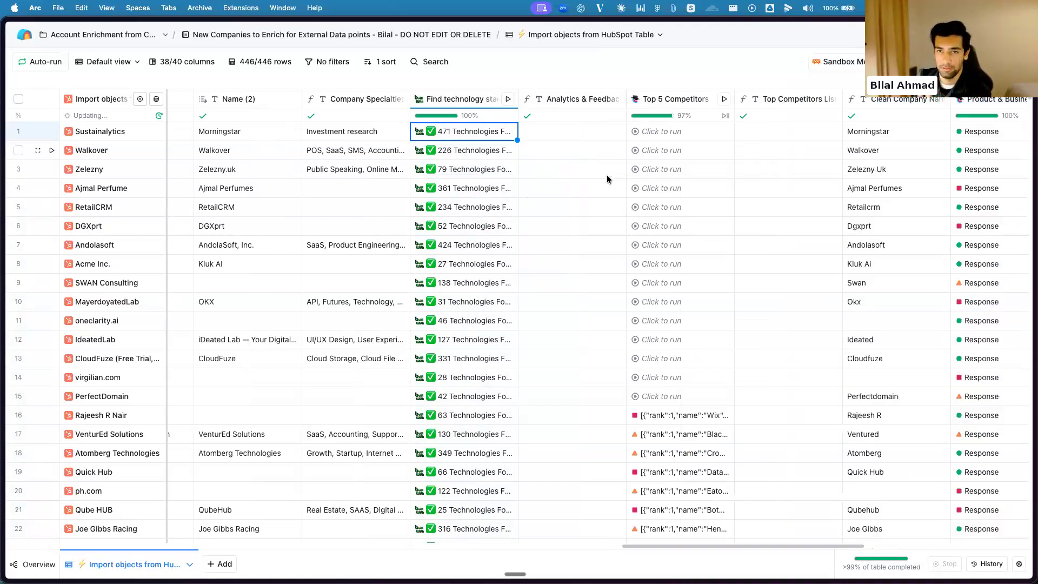
# Find the Product & Business AI column beyond the competitor columns and open its configuration
pyautogui.hscroll(-2, 670, 178)
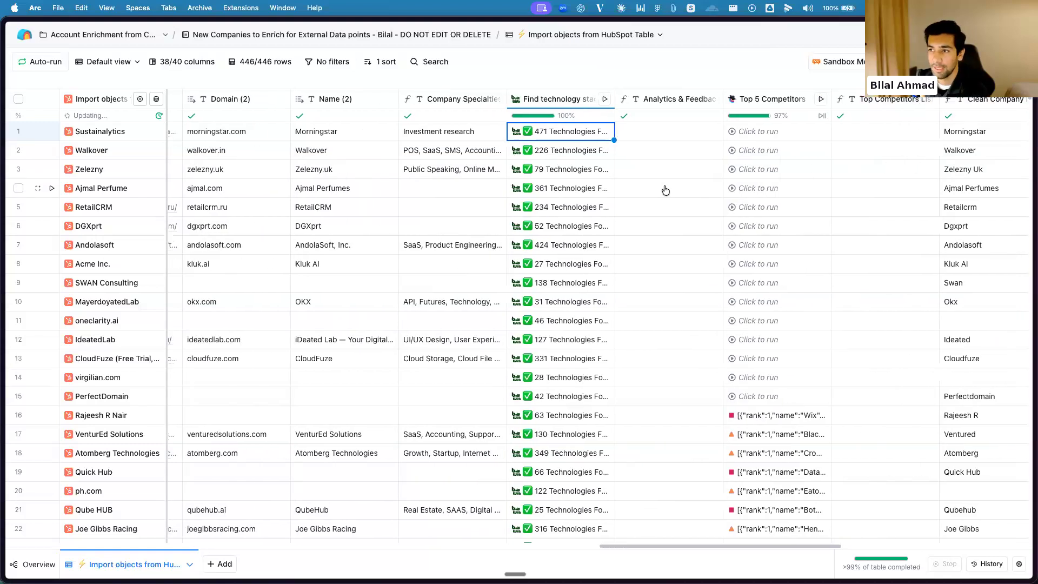
pyautogui.hscroll(8, 595, 192)
pyautogui.hscroll(4, 535, 192)
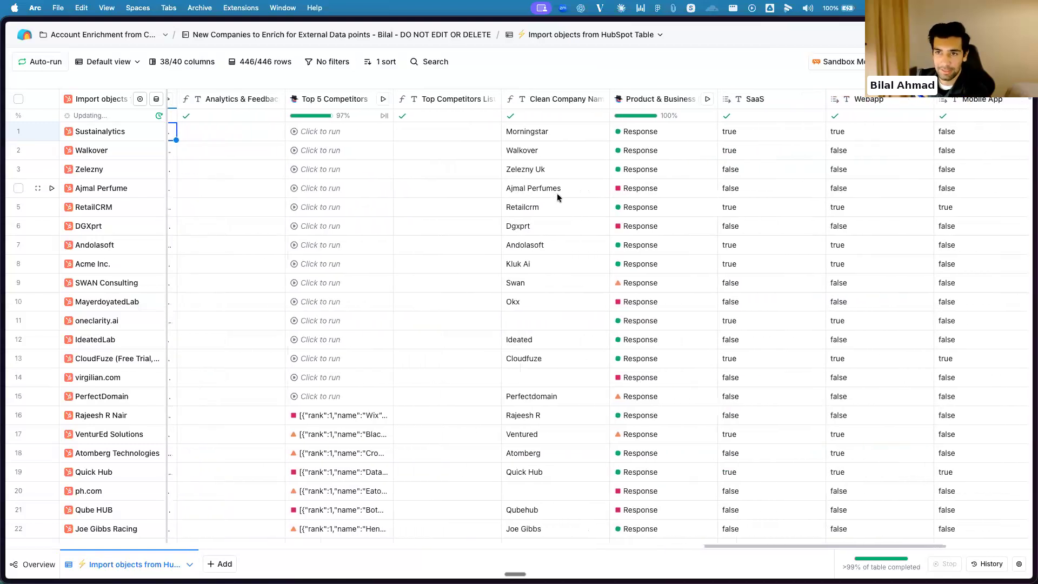
pyautogui.hscroll(-1, 565, 200)
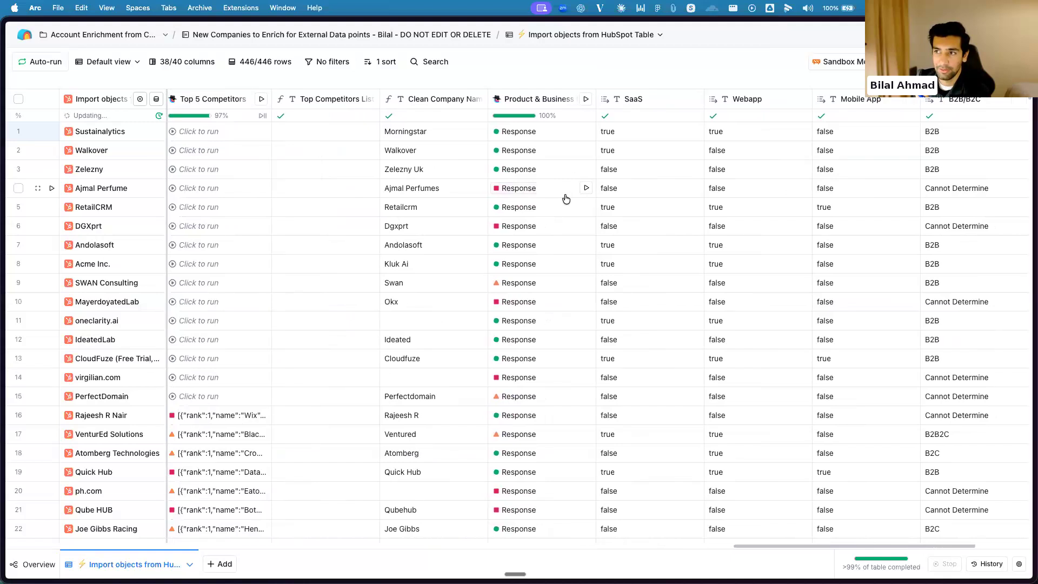
pyautogui.click(554, 104)
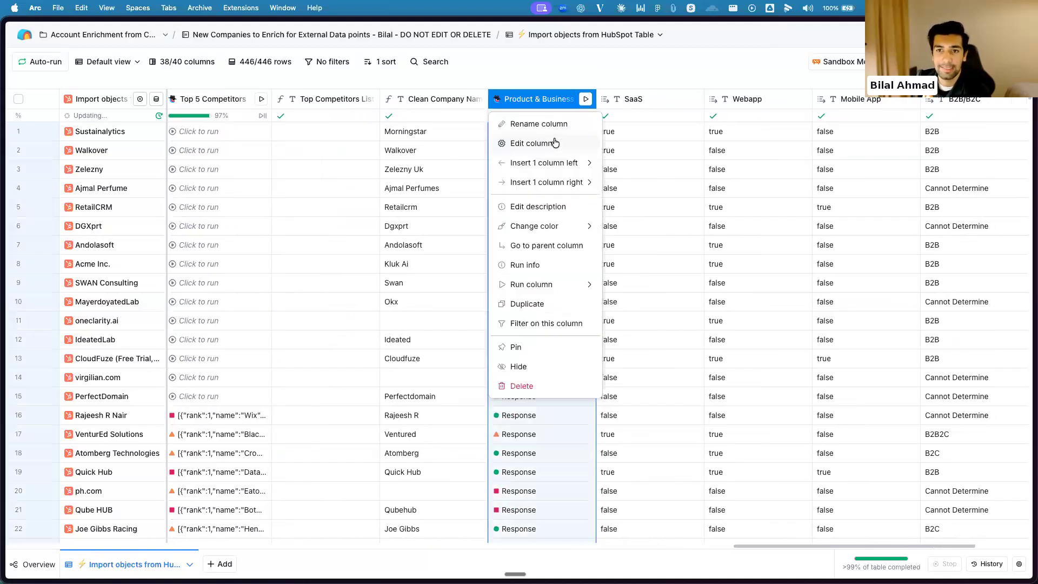
pyautogui.click(555, 143)
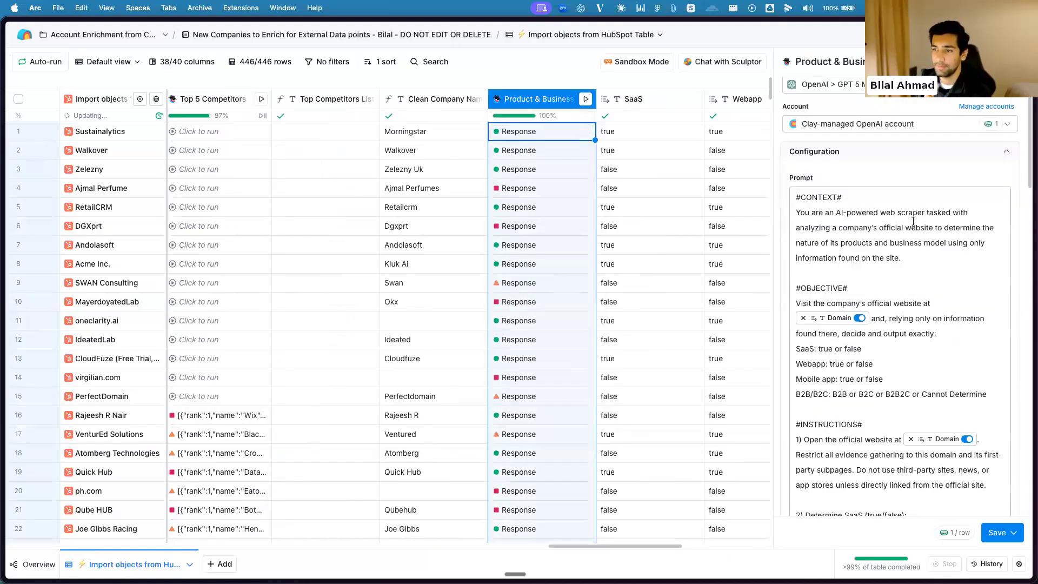
# Read the Product & Business prompt from its context and objective through to the defined outputs and run settings
pyautogui.scroll(-5, 913, 216)
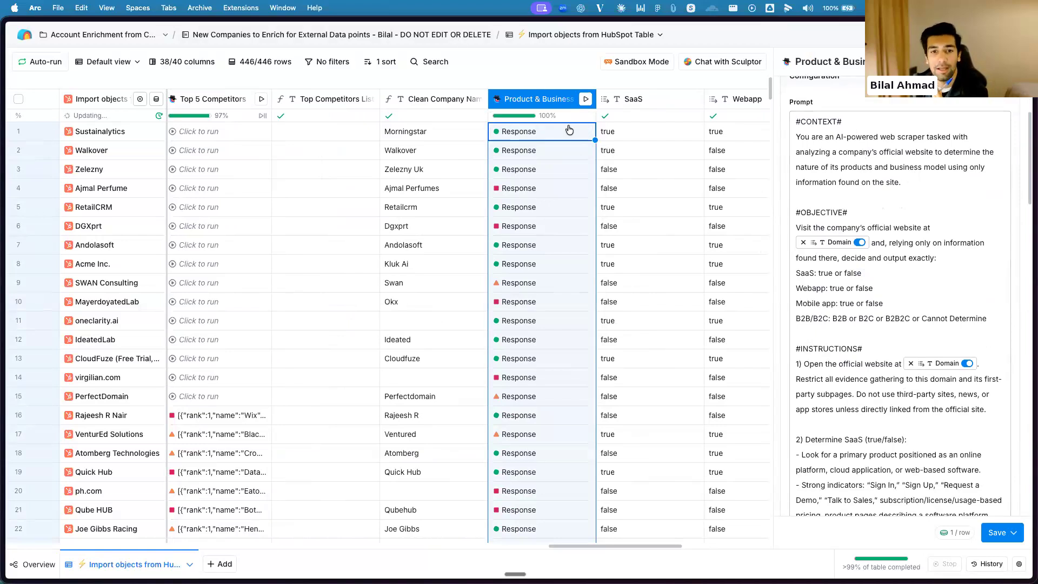
pyautogui.scroll(1, 933, 168)
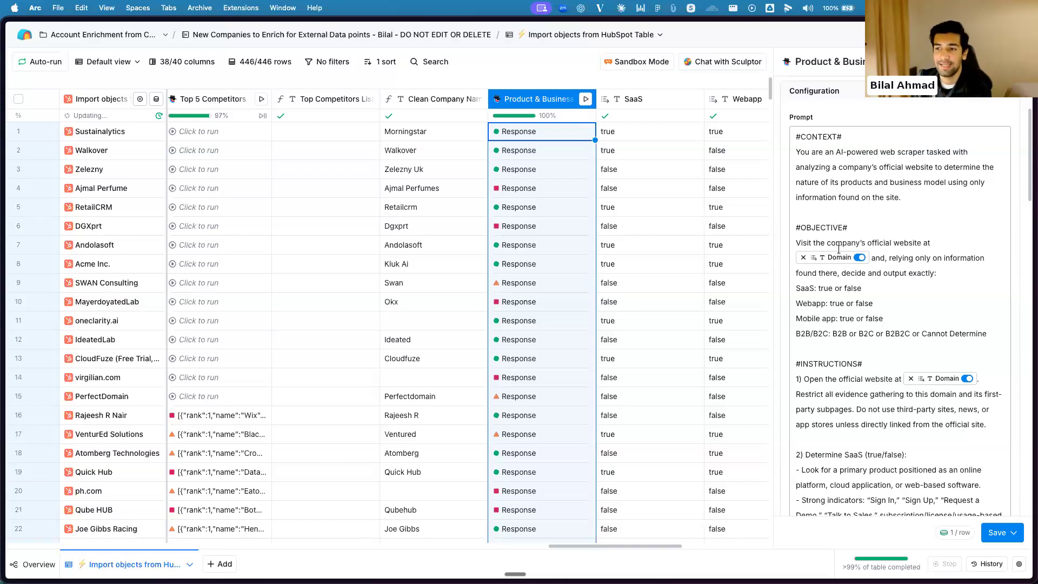
pyautogui.scroll(-15, 853, 297)
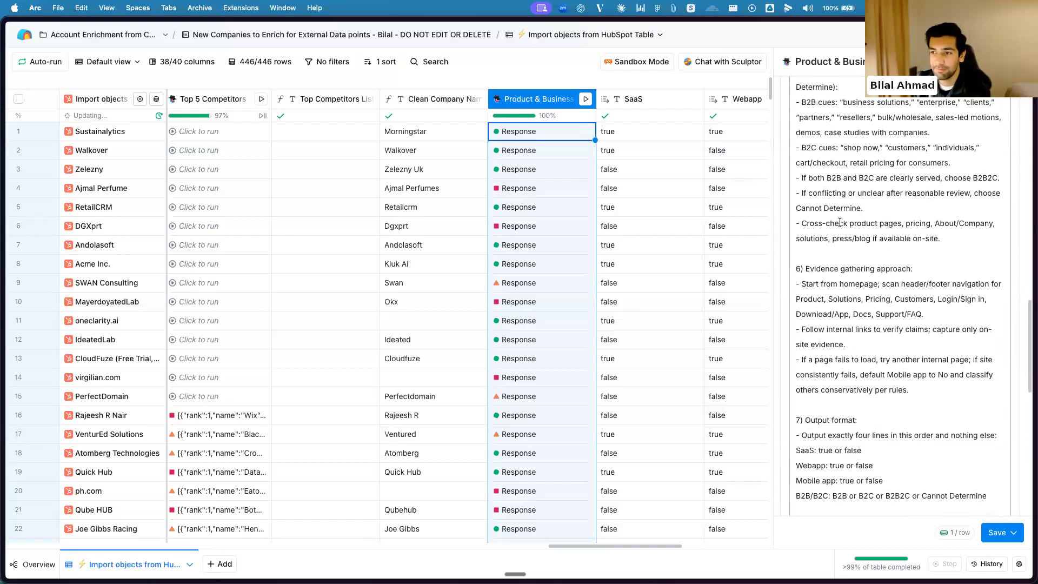
pyautogui.scroll(-10, 885, 269)
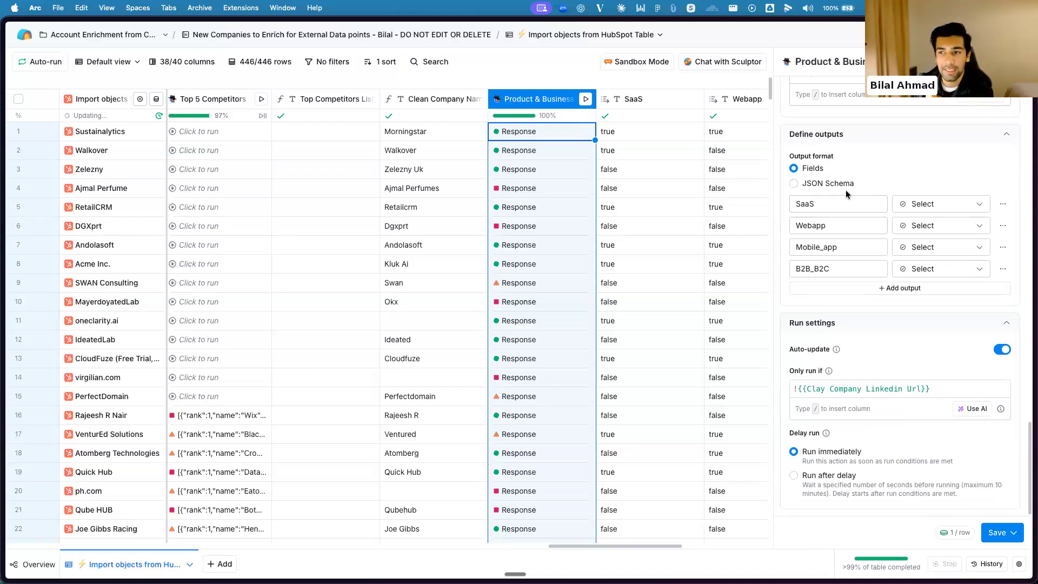
pyautogui.scroll(10, 865, 193)
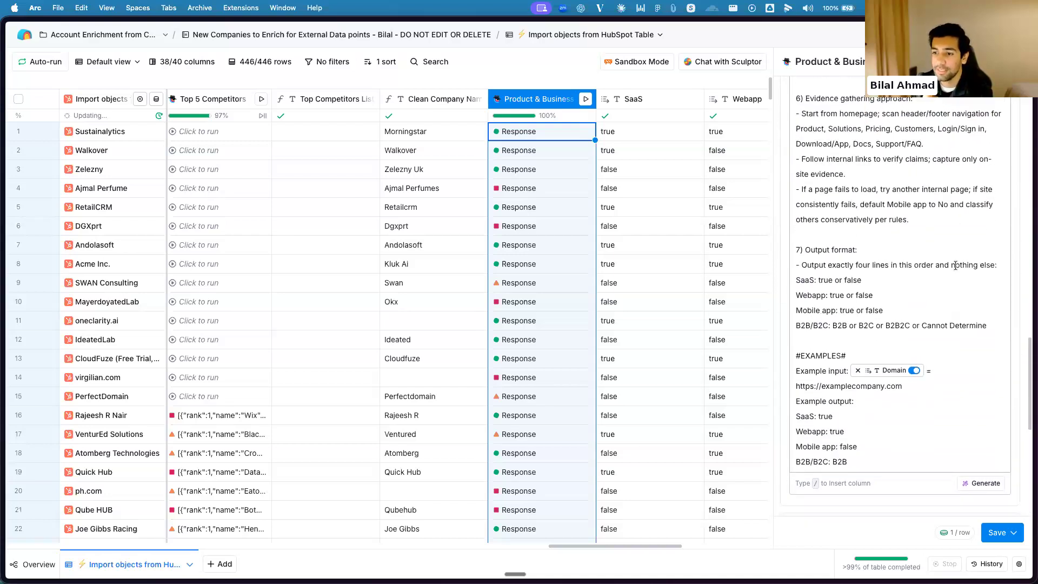
pyautogui.scroll(-5, 863, 376)
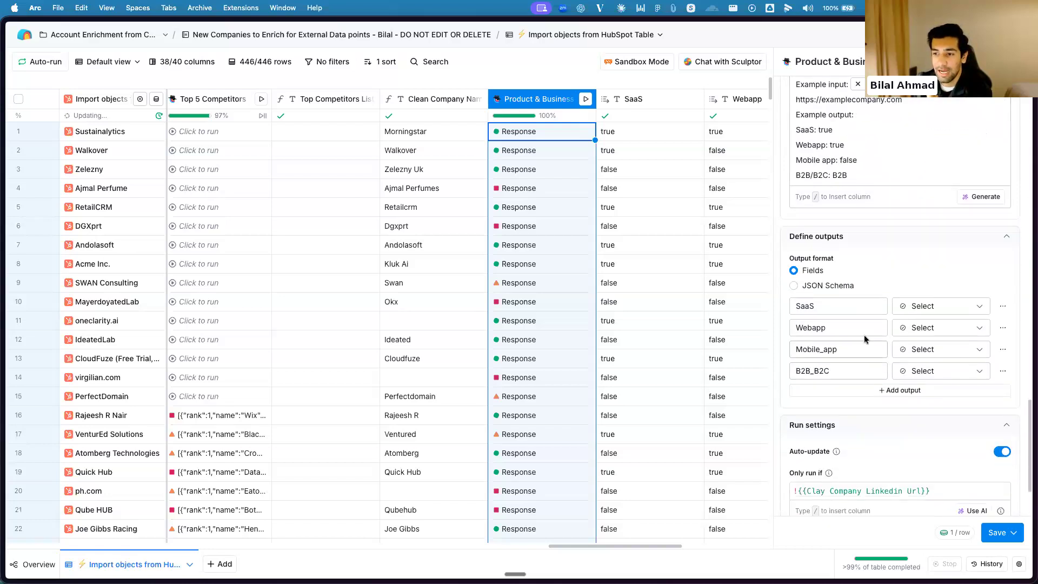
pyautogui.scroll(-2, 864, 340)
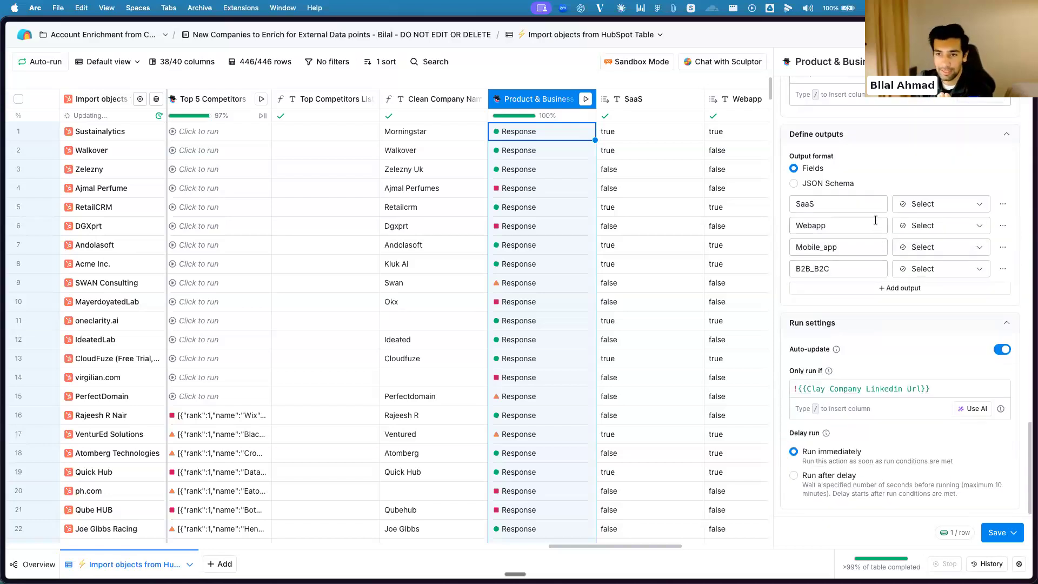
# Go through the defined output fields SaaS, Webapp, Mobile_app and B2B_B2C one by one without editing them
pyautogui.click(859, 205)
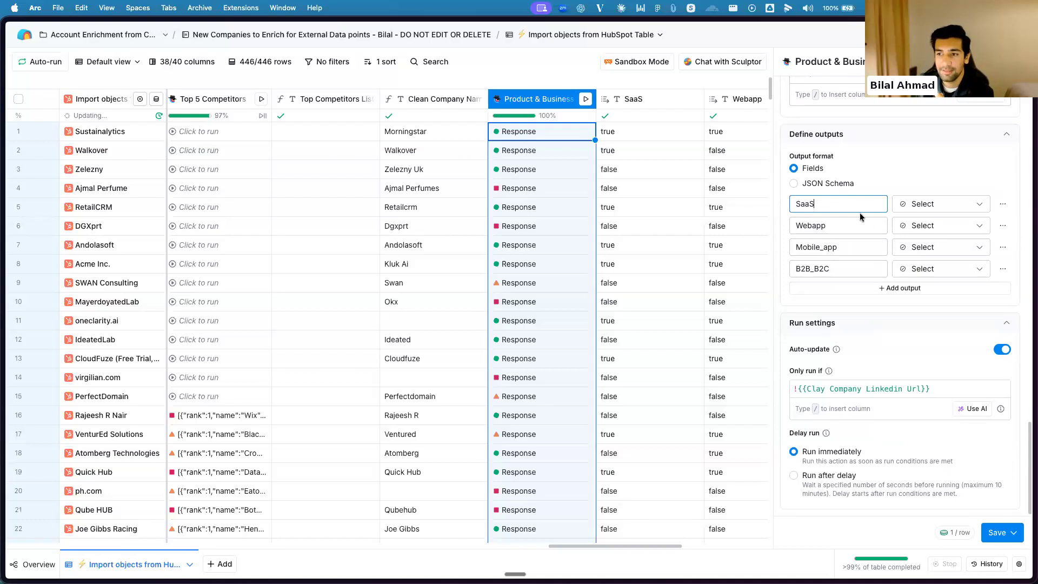
pyautogui.click(860, 223)
pyautogui.click(861, 247)
pyautogui.click(850, 266)
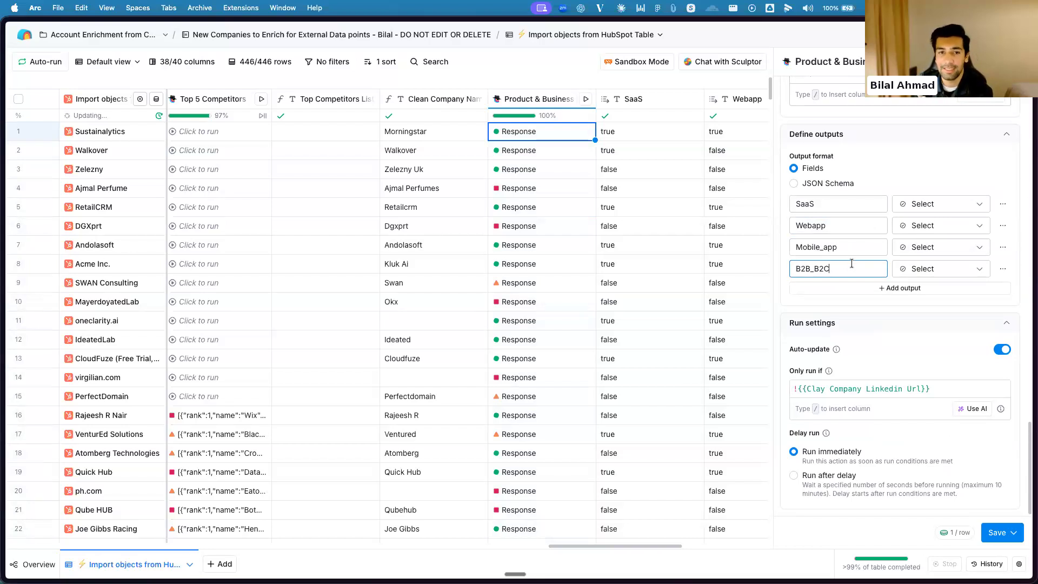
# Go back over the Product & Business prompt, from its examples and classification instructions up to the objective and context
pyautogui.scroll(5, 874, 262)
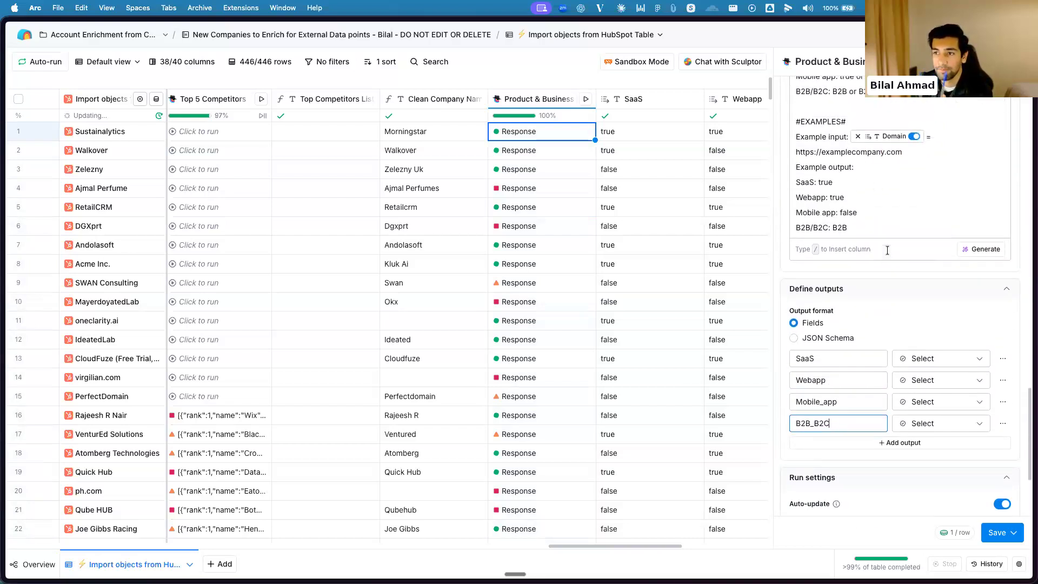
pyautogui.scroll(10, 882, 248)
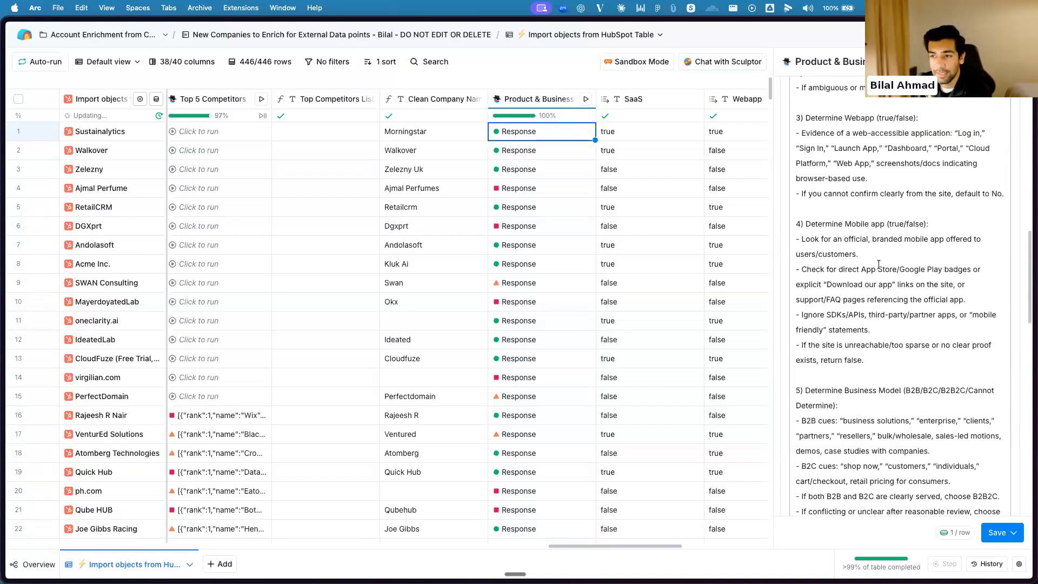
pyautogui.scroll(2, 880, 265)
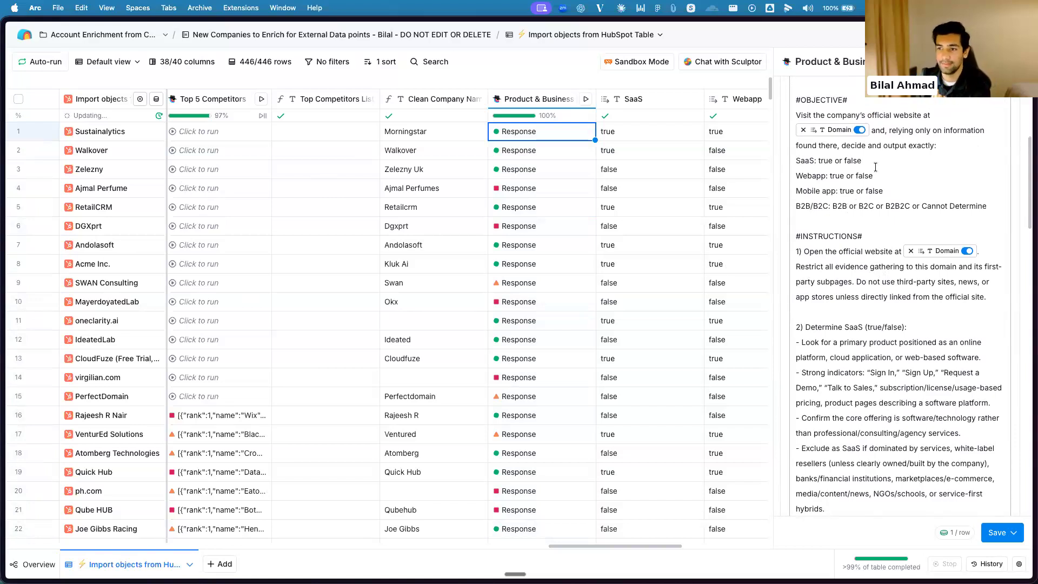
pyautogui.scroll(1, 879, 200)
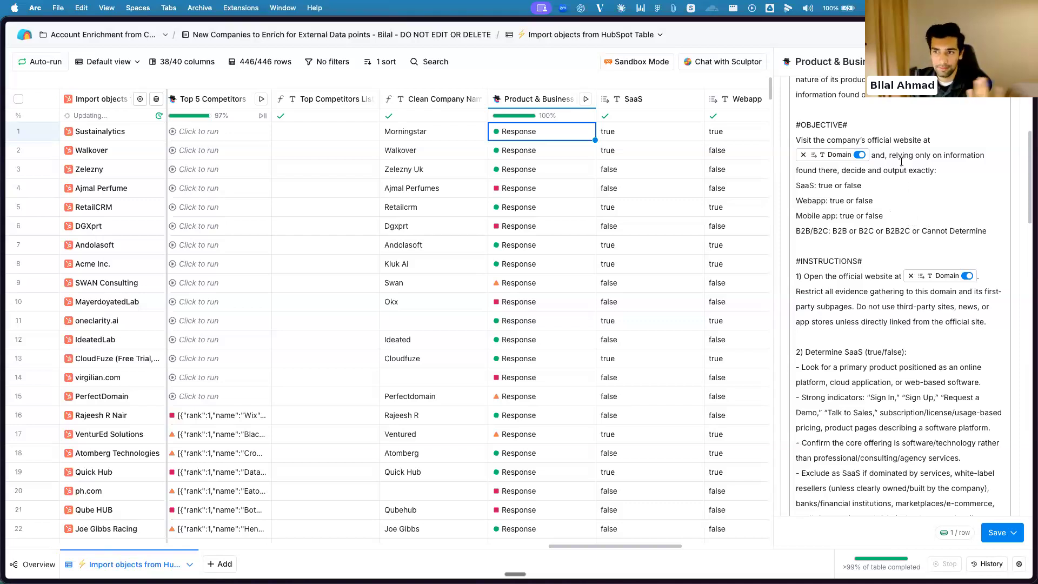
pyautogui.scroll(5, 906, 175)
pyautogui.scroll(1, 895, 137)
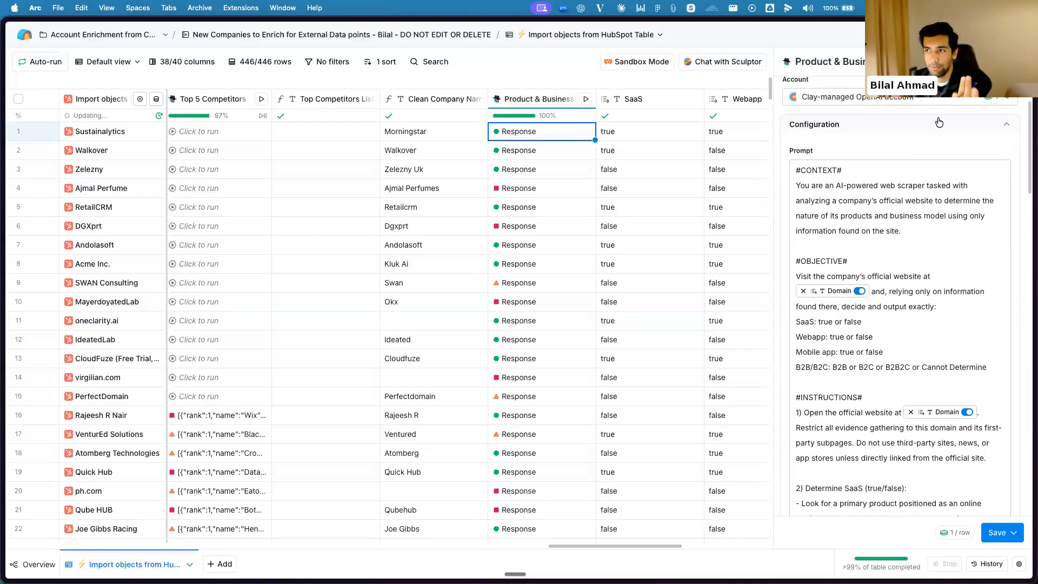
# Check the save-as-template option of the Product & Business prompt and close the column's configuration
pyautogui.click(999, 62)
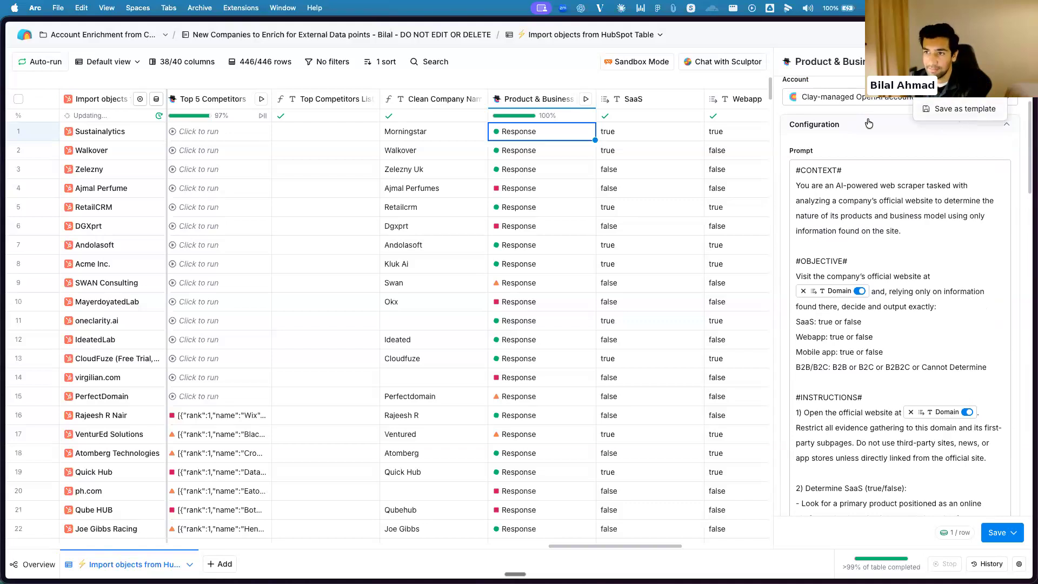
pyautogui.click(952, 126)
pyautogui.click(874, 123)
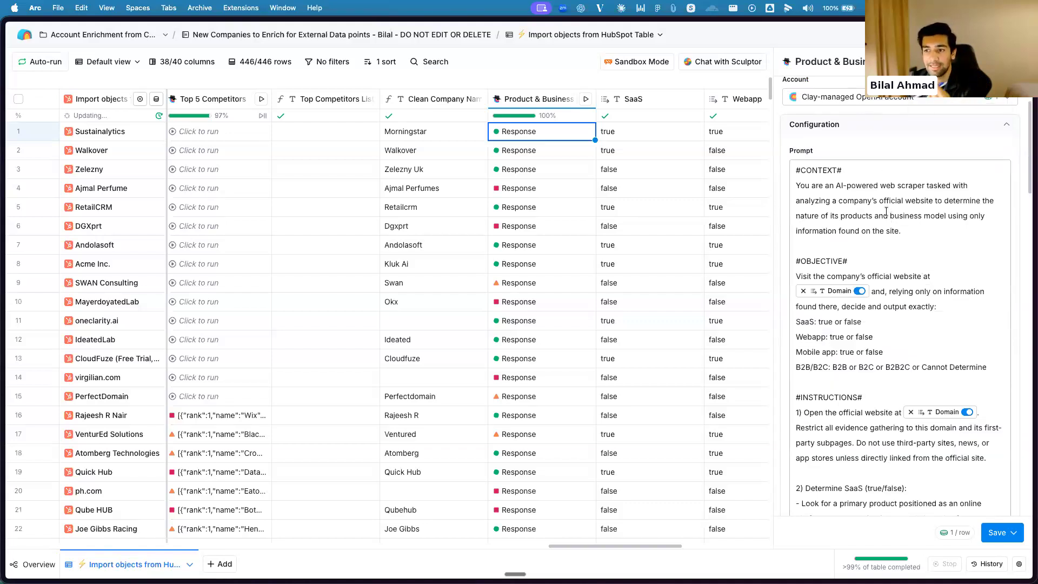
pyautogui.scroll(-5, 897, 243)
pyautogui.scroll(-1, 699, 186)
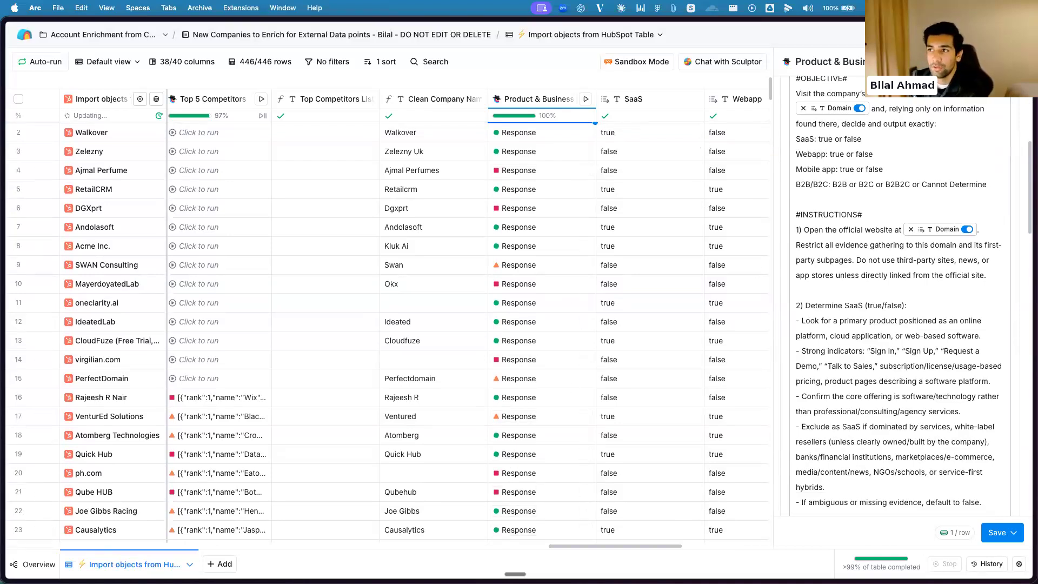
pyautogui.click(1019, 62)
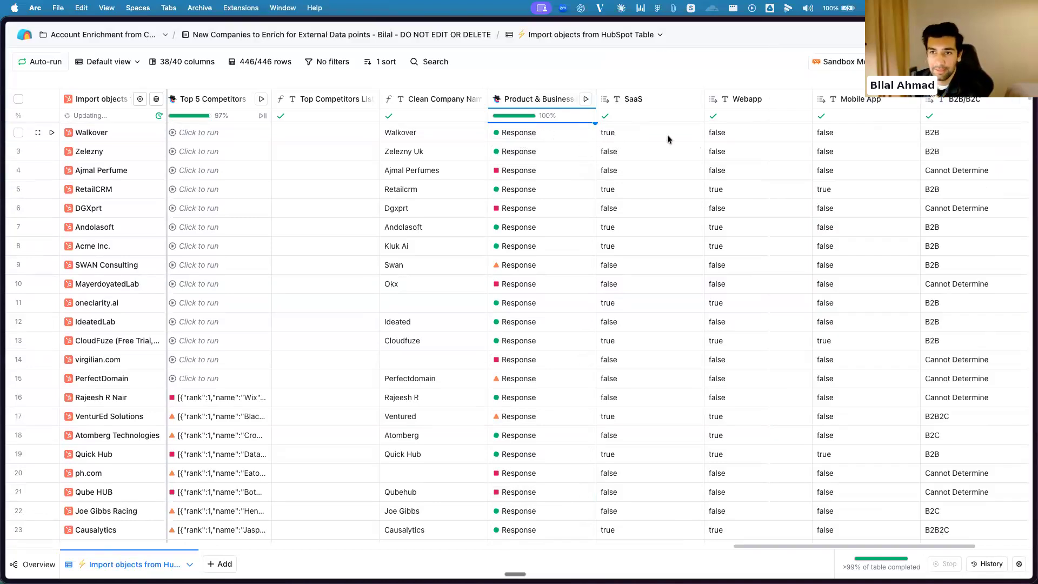
# Look over the SaaS, Webapp, Mobile App and B2B/B2C result columns up to the Update object column
pyautogui.click(698, 141)
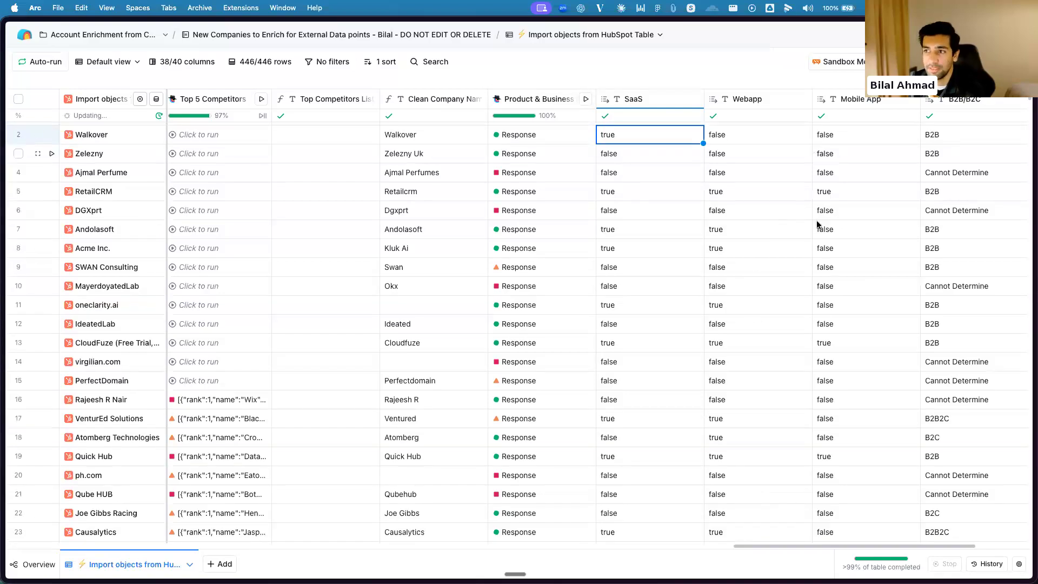
pyautogui.hscroll(5, 630, 195)
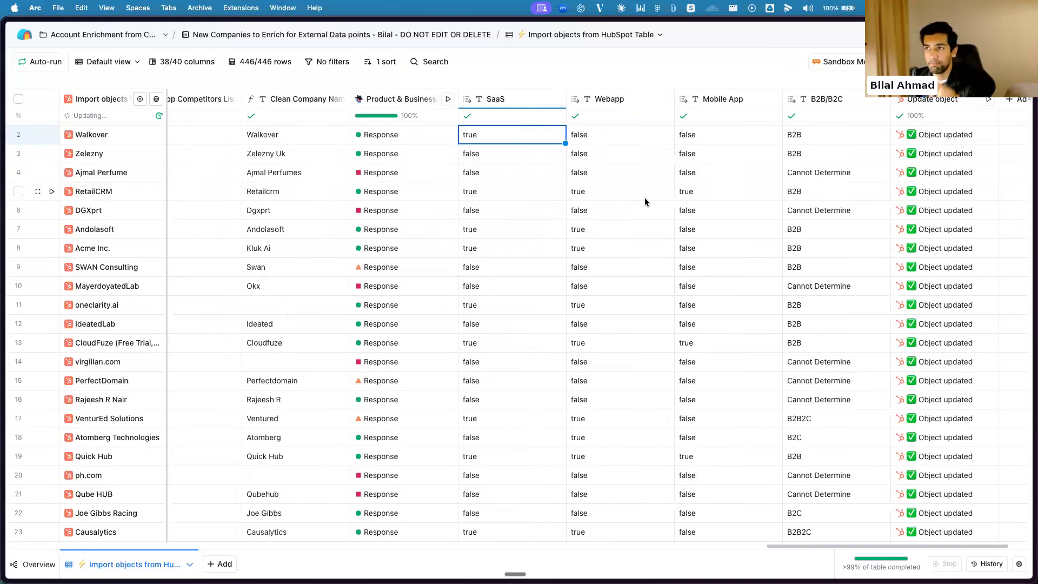
pyautogui.hscroll(2, 659, 162)
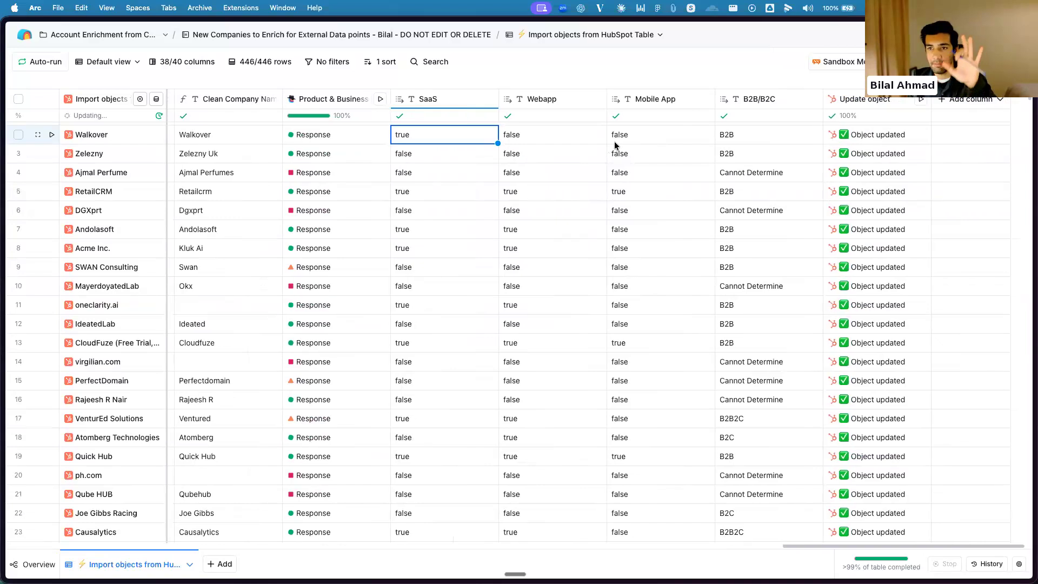
pyautogui.hscroll(-1, 627, 143)
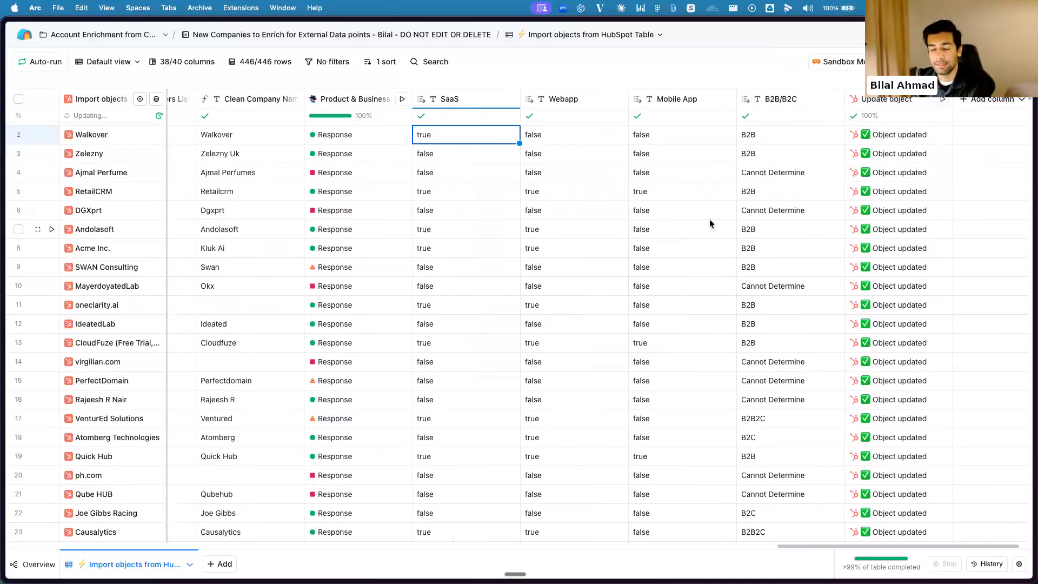
pyautogui.hscroll(1, 546, 138)
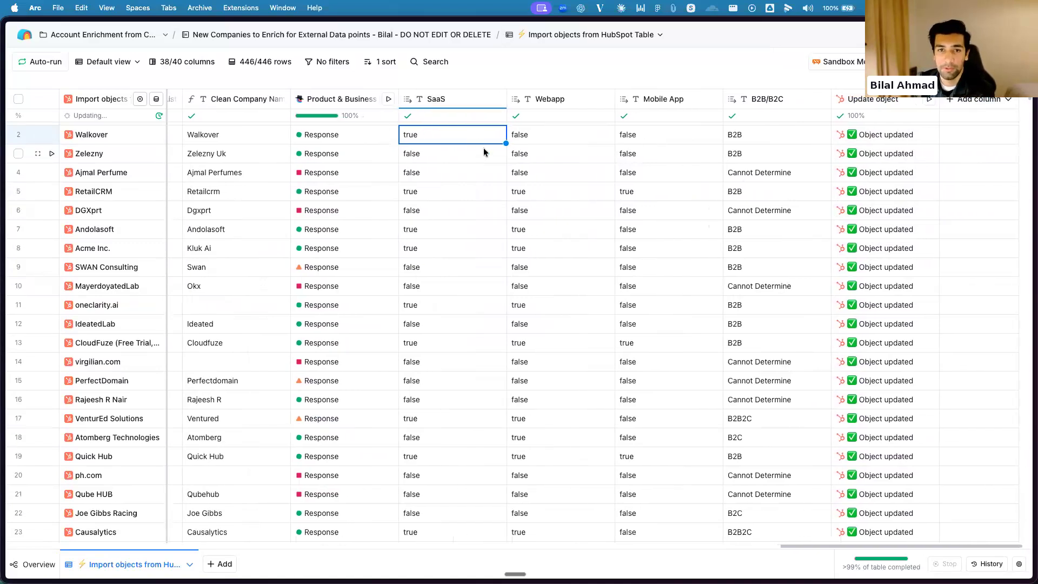
pyautogui.hscroll(1, 484, 148)
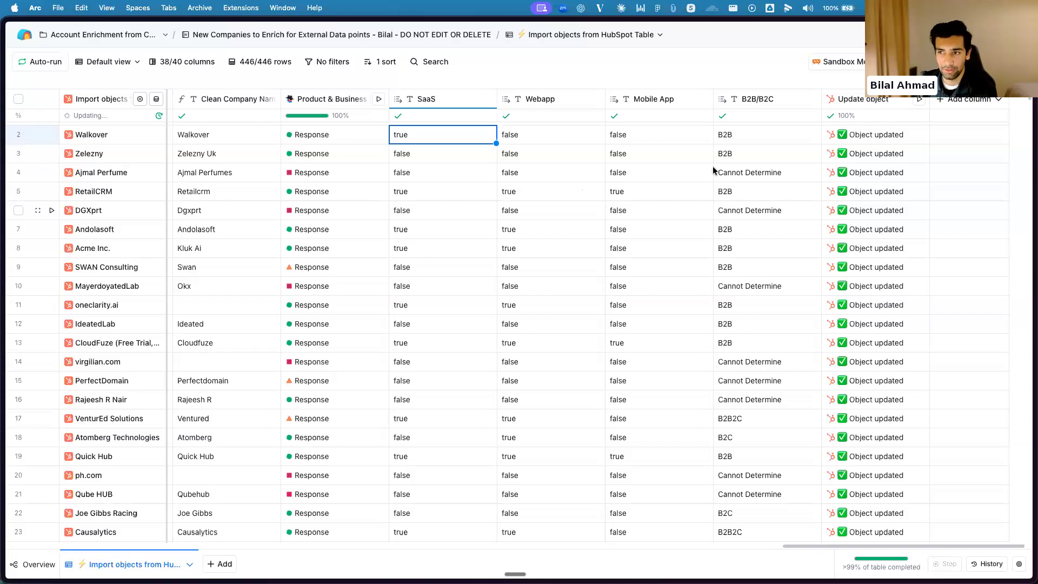
pyautogui.hscroll(-3, 714, 171)
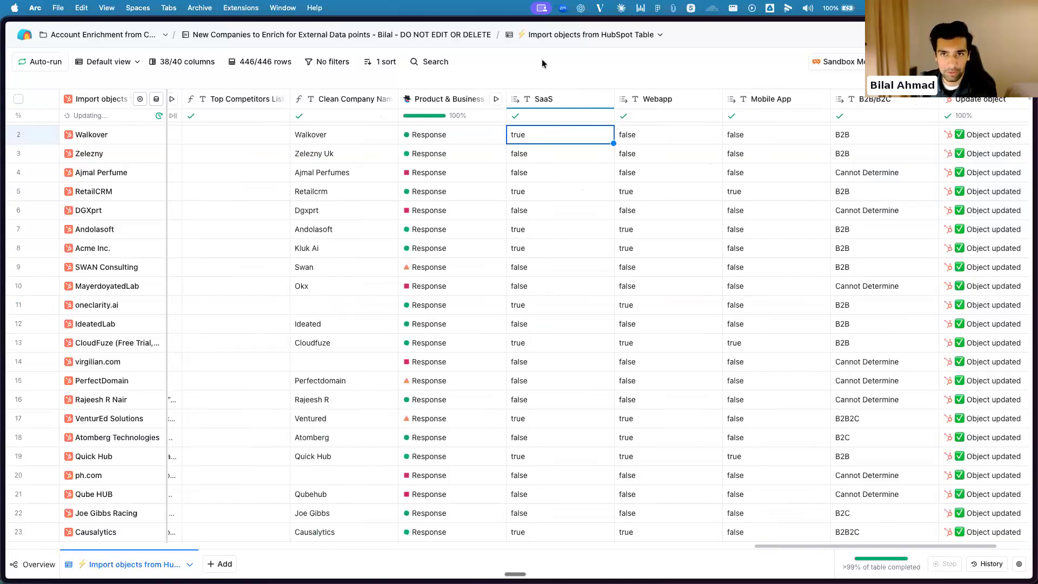
# Switch to the Custom Table in Clay and go through the first row's Name, Job title, Company Name and Company Domain
pyautogui.moveTo(6, 203)
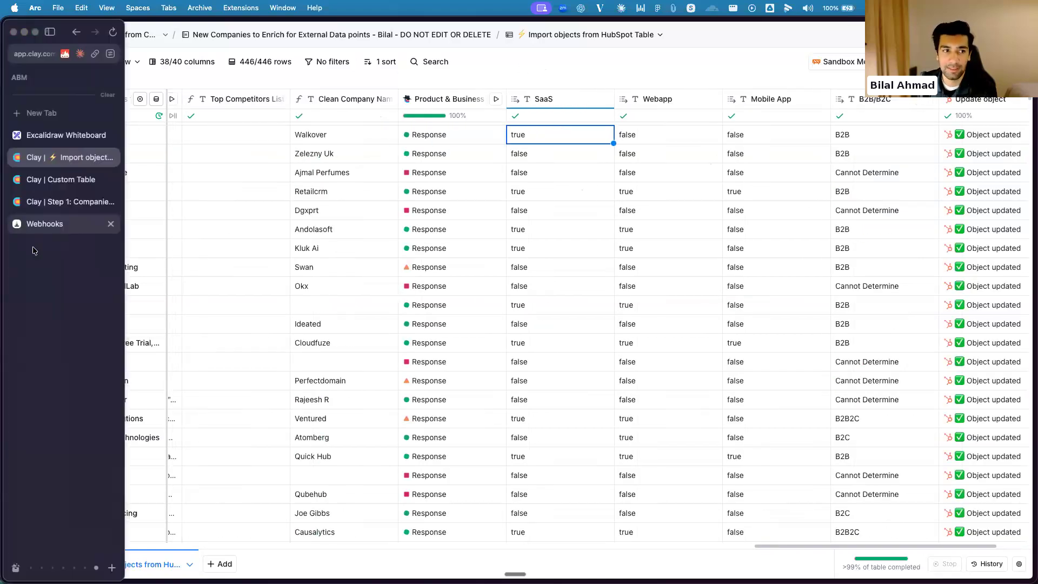
pyautogui.click(56, 180)
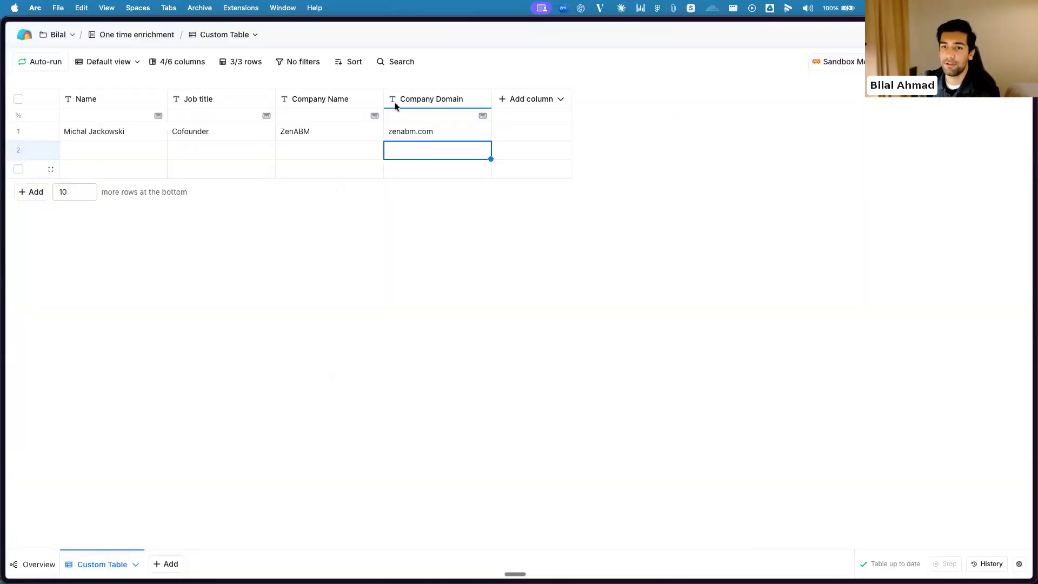
pyautogui.click(89, 134)
pyautogui.click(195, 138)
pyautogui.click(362, 136)
pyautogui.click(393, 140)
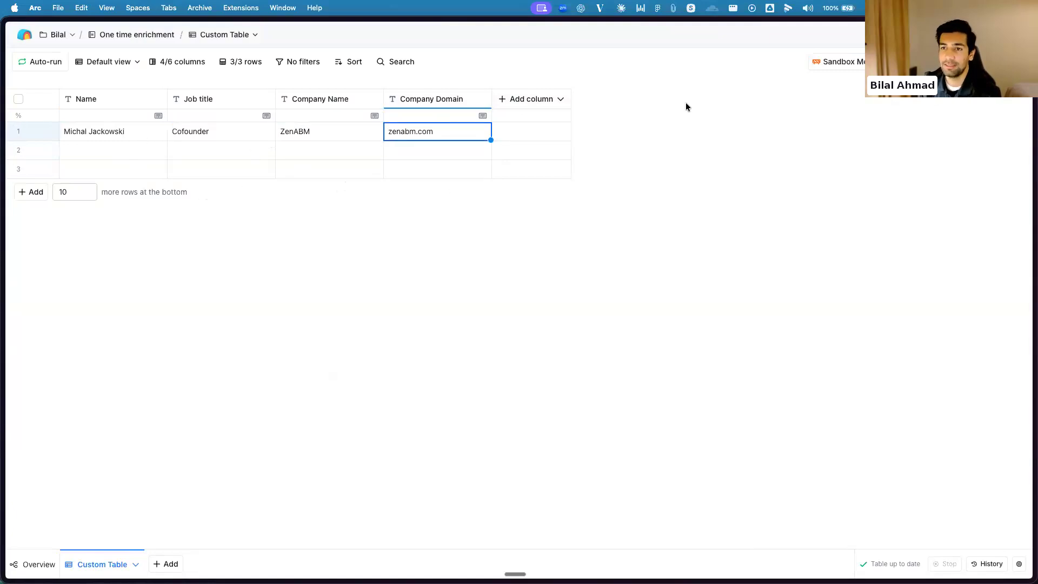
pyautogui.click(84, 135)
pyautogui.click(206, 131)
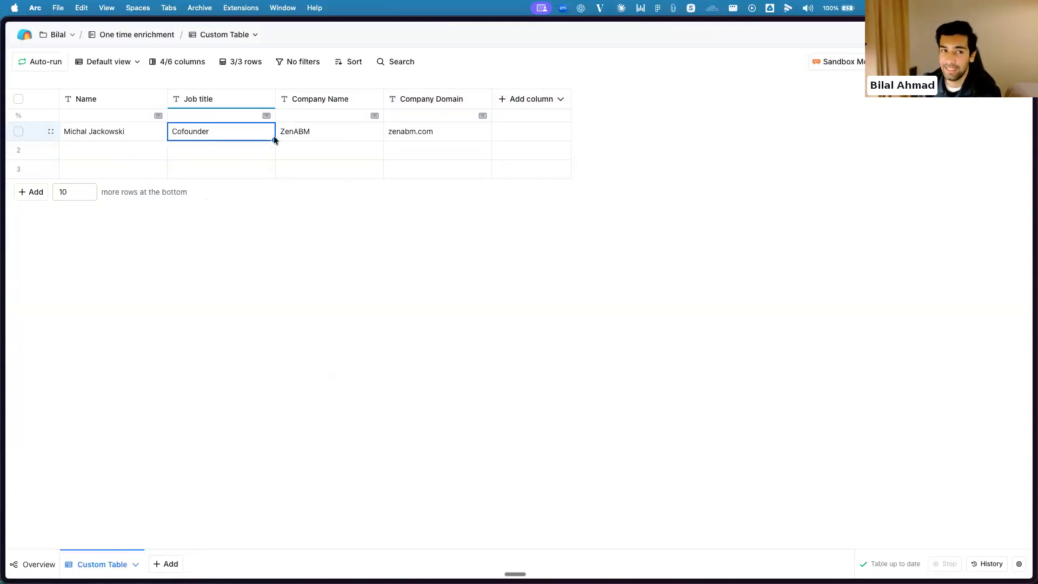
pyautogui.click(322, 132)
pyautogui.click(413, 134)
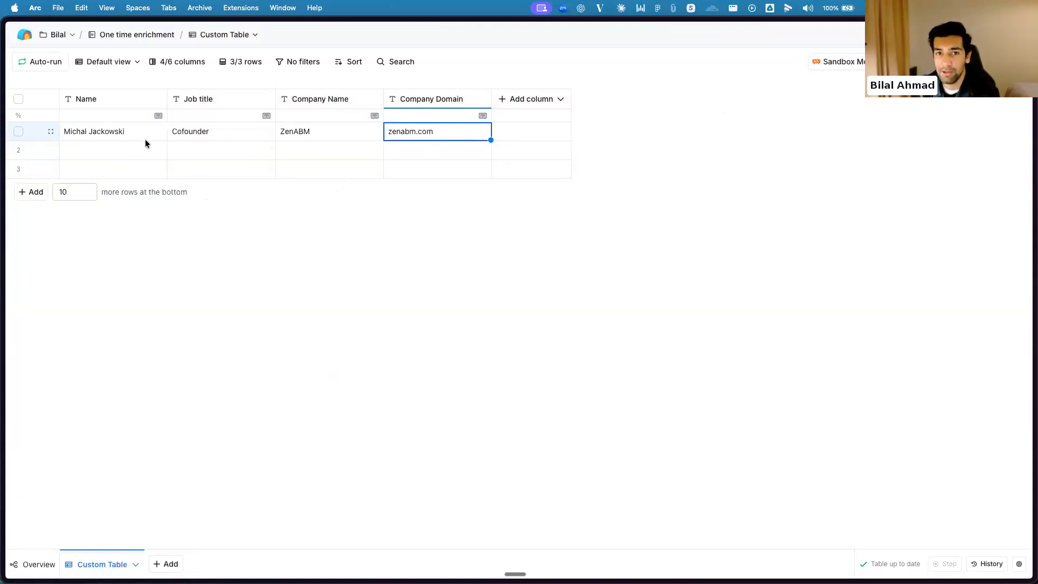
# Start a Use AI enrichment and choose the Find Person LinkedIn url template from your own saved templates
pyautogui.click(510, 105)
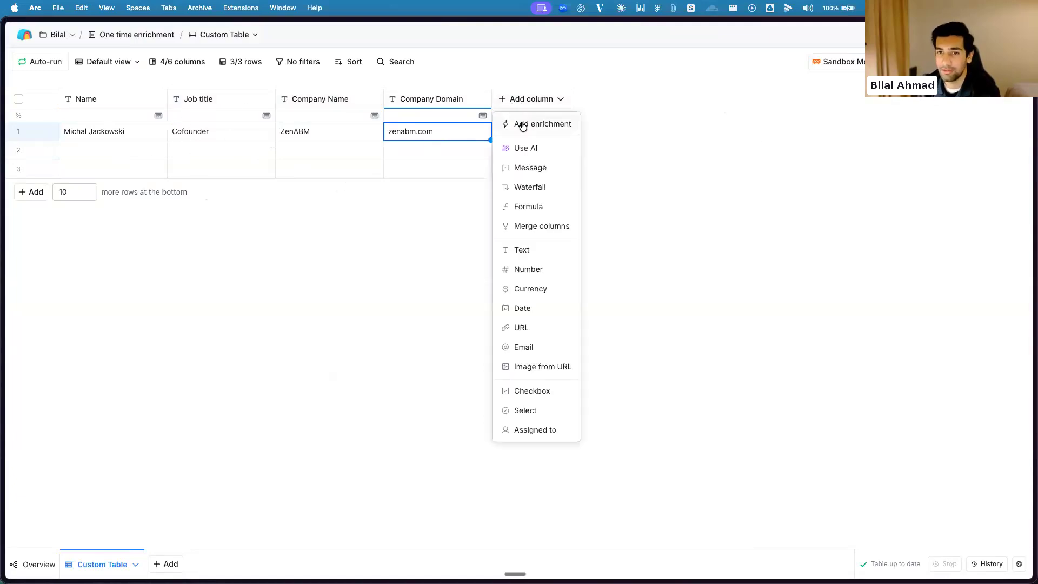
pyautogui.click(522, 125)
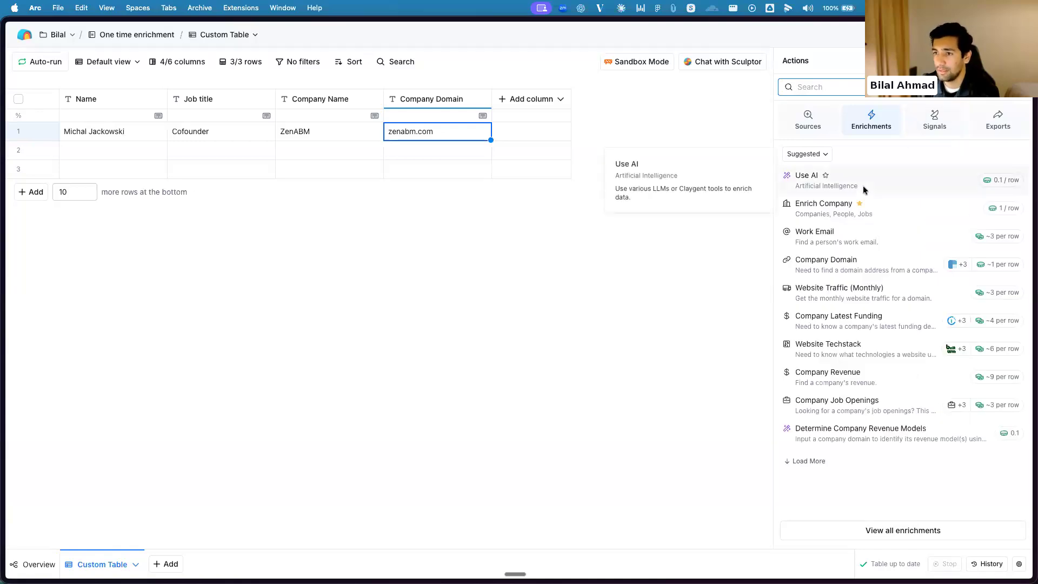
pyautogui.click(887, 184)
pyautogui.click(959, 61)
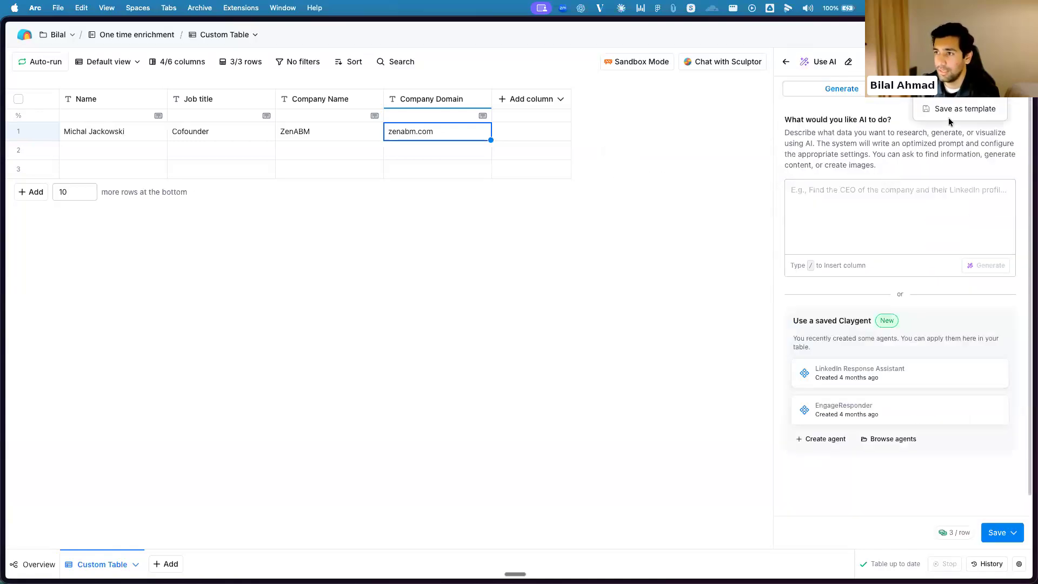
pyautogui.click(956, 90)
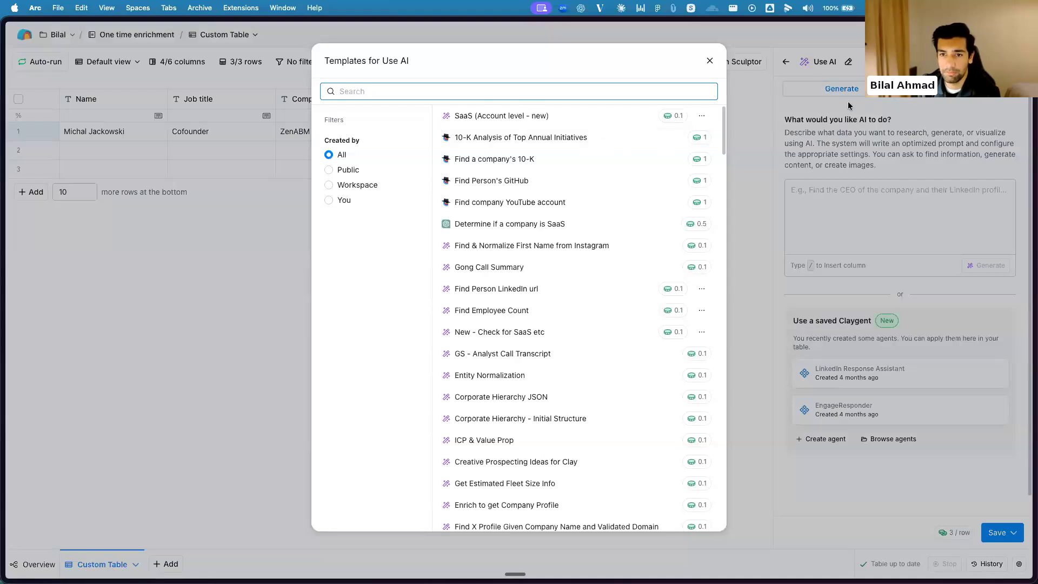
pyautogui.click(330, 200)
pyautogui.click(561, 137)
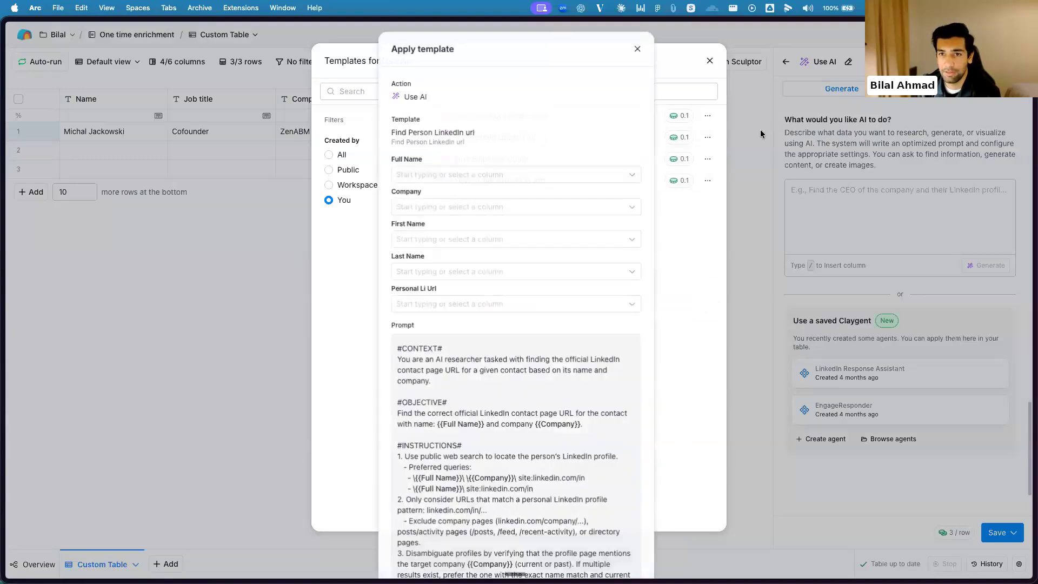
# Map the template's Full Name, First Name and Last Name to the Name column and Company to Company Name
pyautogui.click(491, 173)
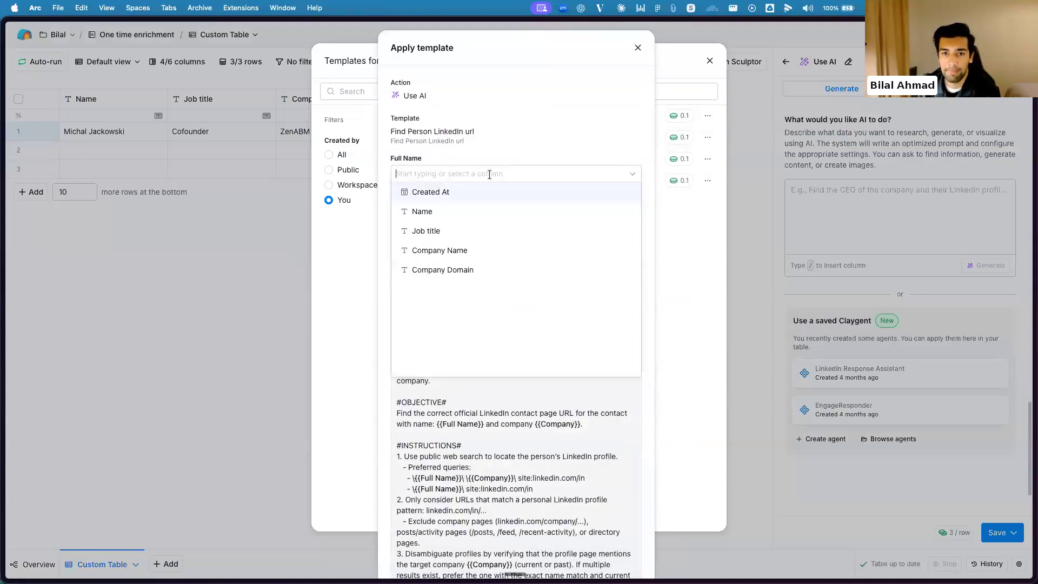
pyautogui.click(452, 210)
pyautogui.click(453, 207)
pyautogui.click(451, 281)
pyautogui.click(451, 245)
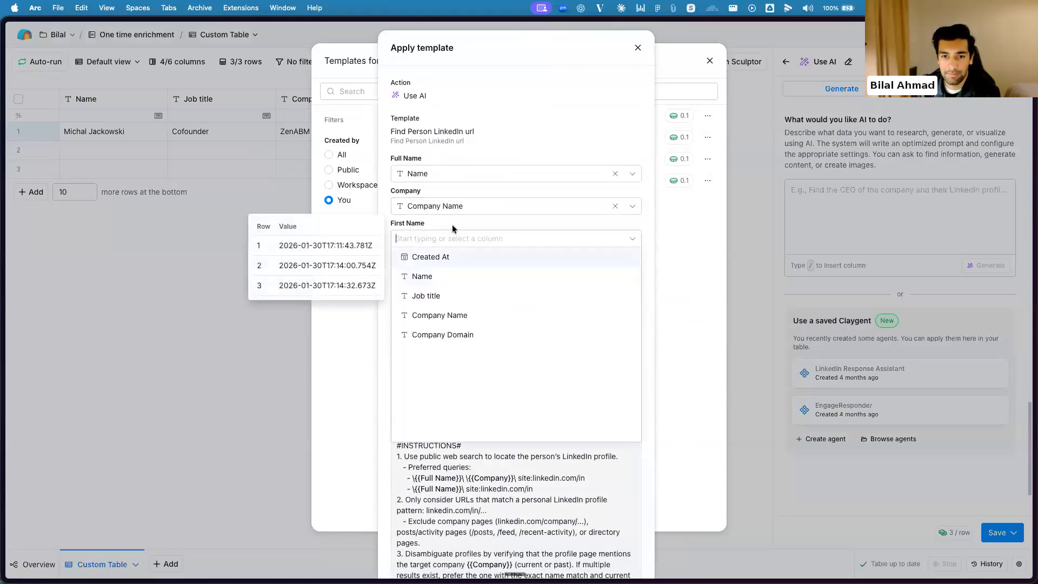
pyautogui.click(442, 276)
pyautogui.click(447, 271)
pyautogui.click(442, 304)
# Try Company Domain as the Personal Li Url input, clear it and close the template without applying it
pyautogui.click(456, 303)
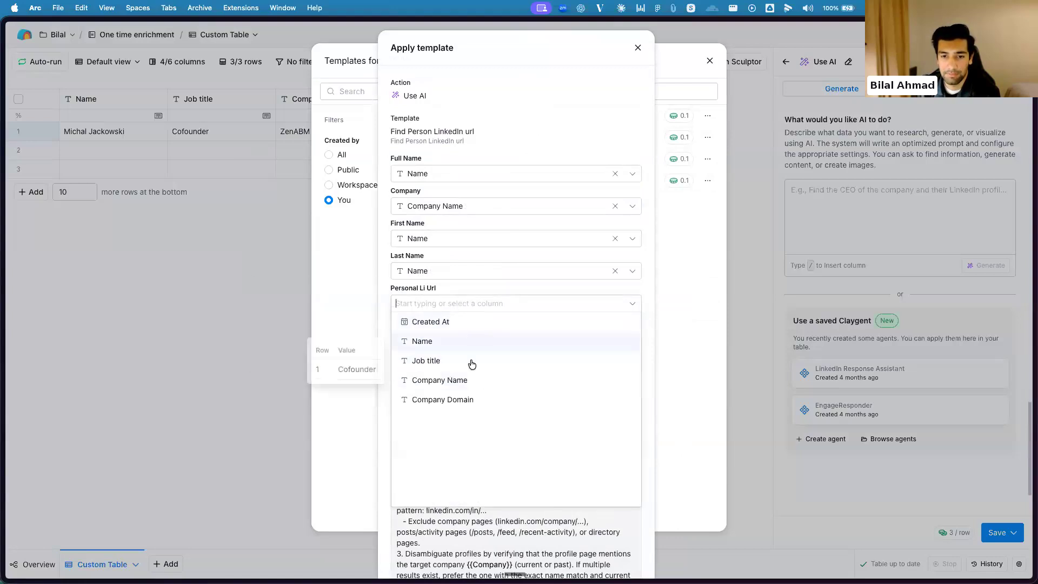
pyautogui.click(508, 288)
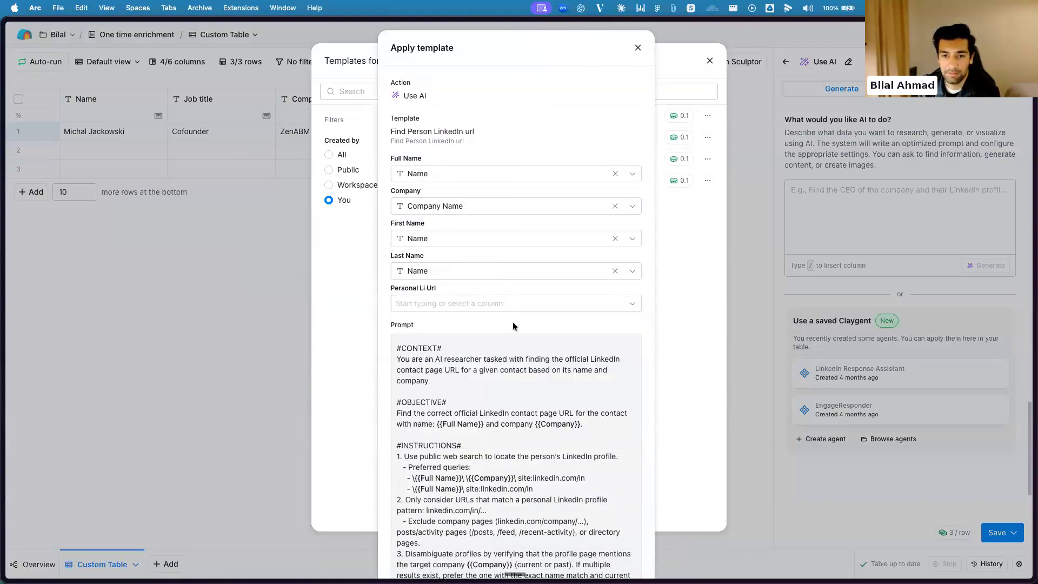
pyautogui.scroll(-2, 512, 328)
pyautogui.click(481, 248)
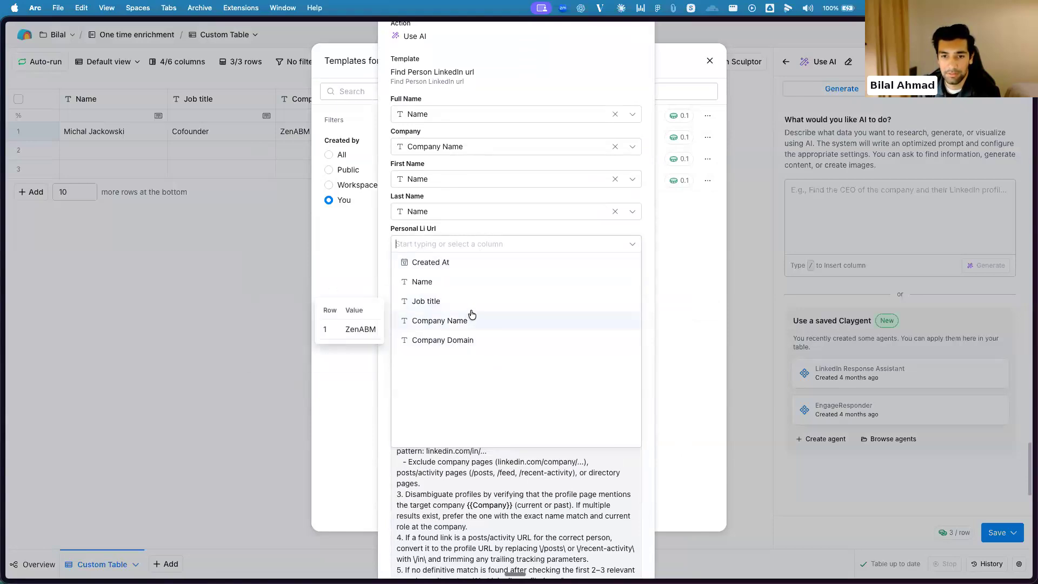
pyautogui.click(470, 339)
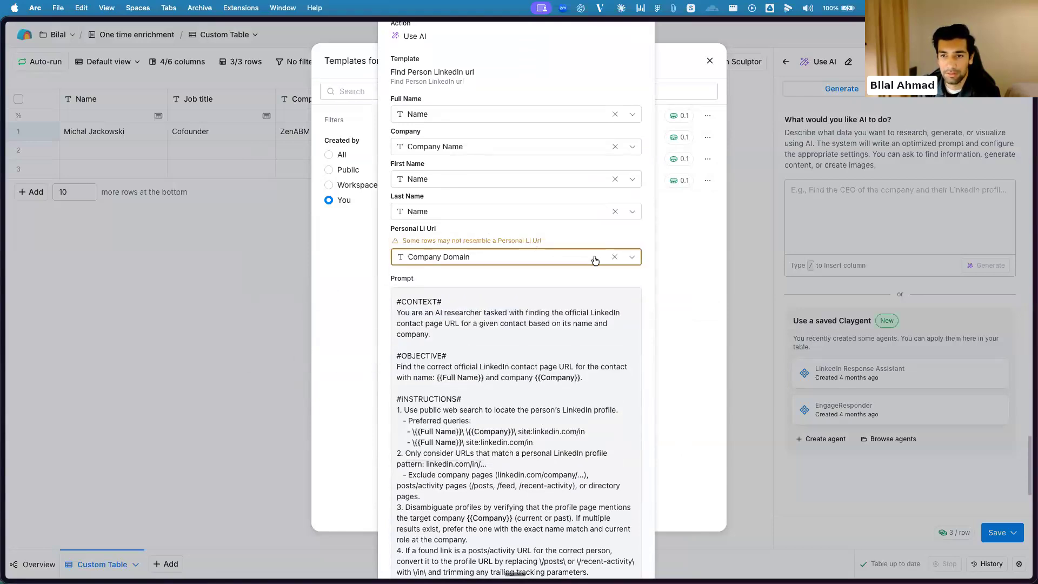
pyautogui.click(615, 257)
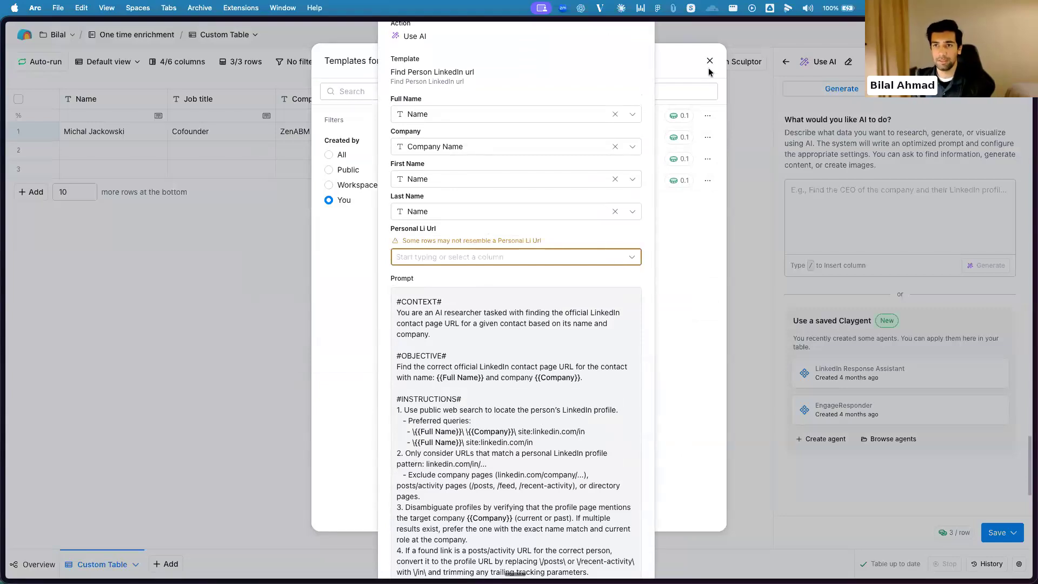
pyautogui.scroll(2, 663, 95)
pyautogui.click(640, 48)
pyautogui.click(710, 61)
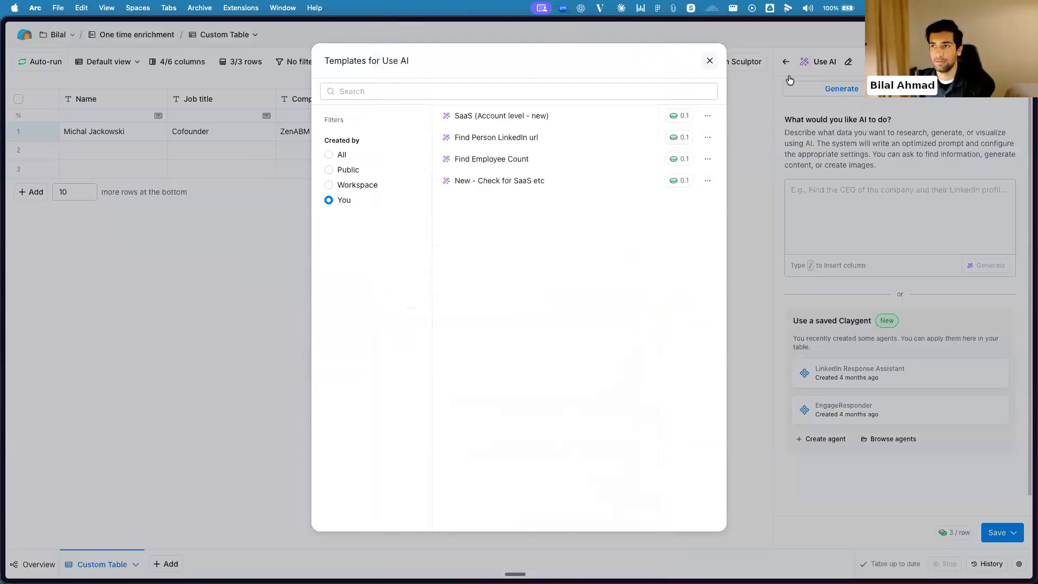
# Add a text column after Company Domain and name it LinkedIn url
pyautogui.click(527, 99)
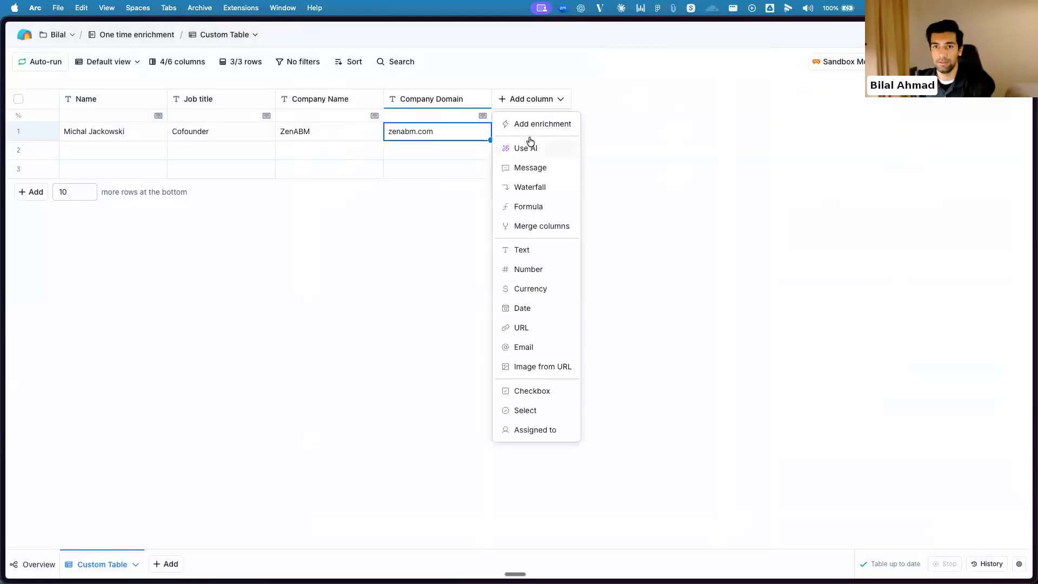
pyautogui.click(530, 248)
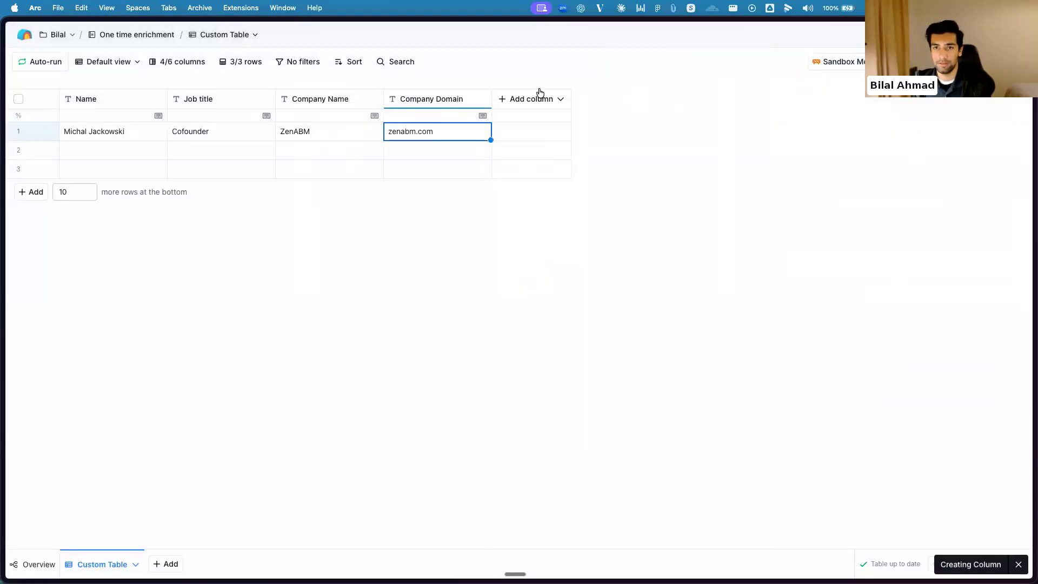
pyautogui.click(511, 102)
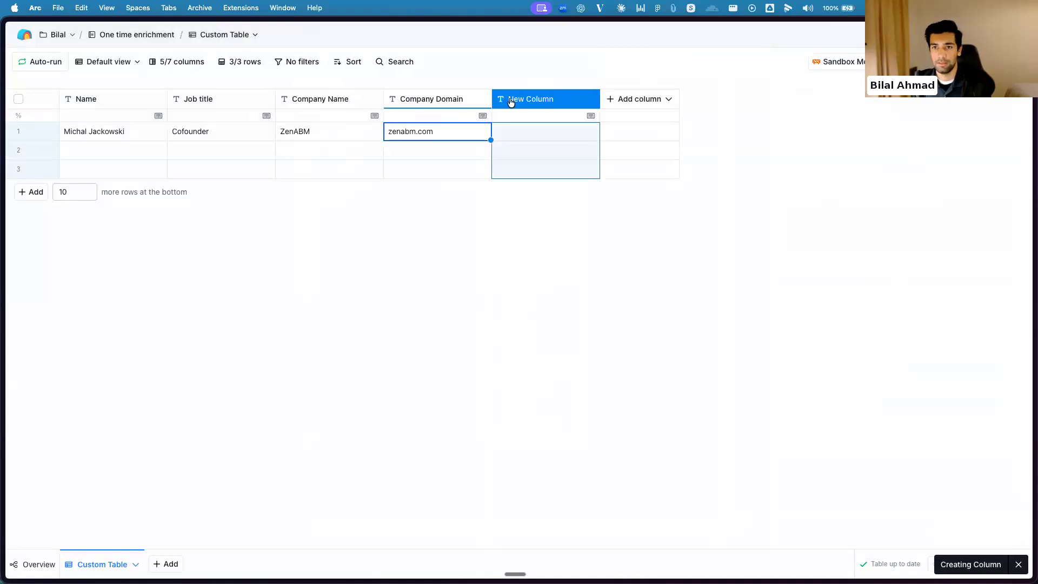
pyautogui.click(517, 106)
pyautogui.click(517, 119)
pyautogui.write('LinkedIn url')
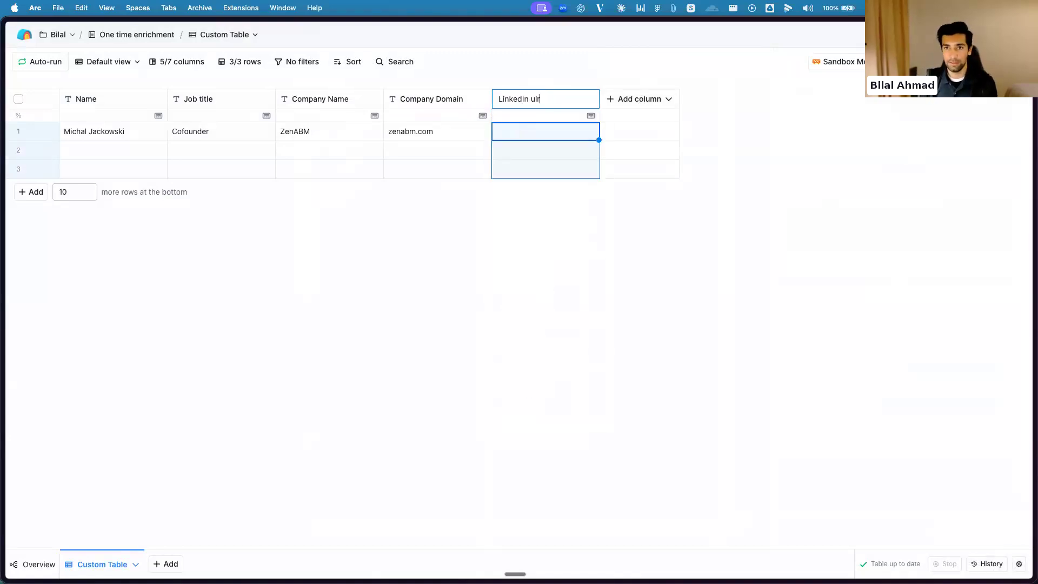
pyautogui.press('Return')
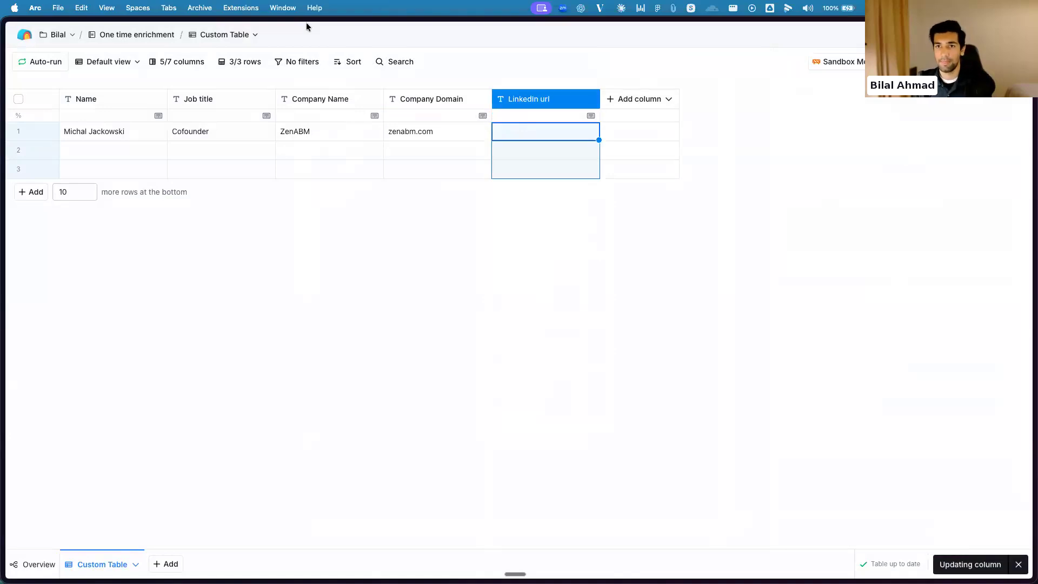
# Add two new text columns and move both to directly after the Name column
pyautogui.click(627, 101)
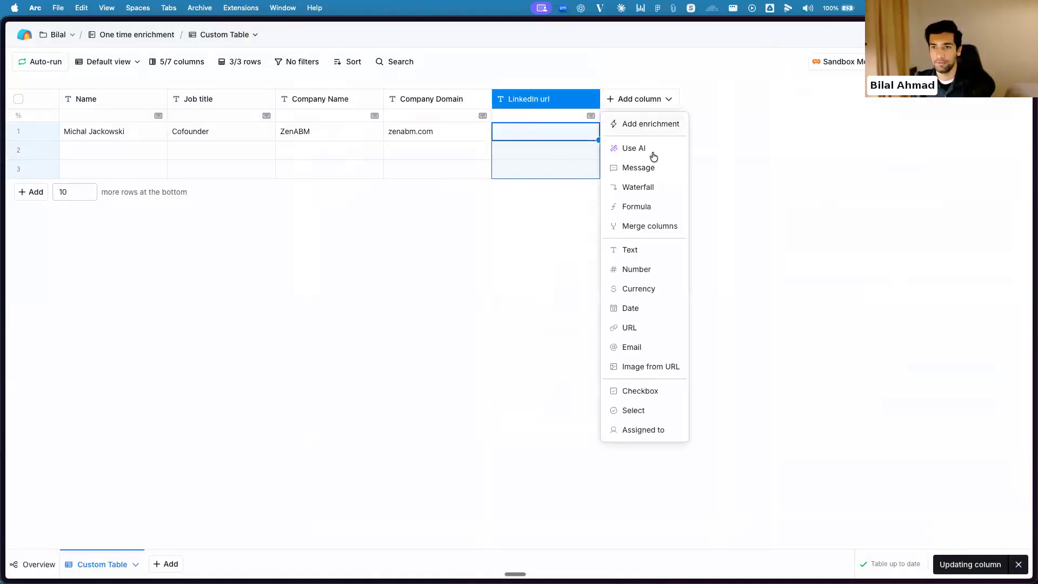
pyautogui.click(644, 249)
pyautogui.moveTo(642, 99); pyautogui.dragTo(233, 122)
pyautogui.click(725, 102)
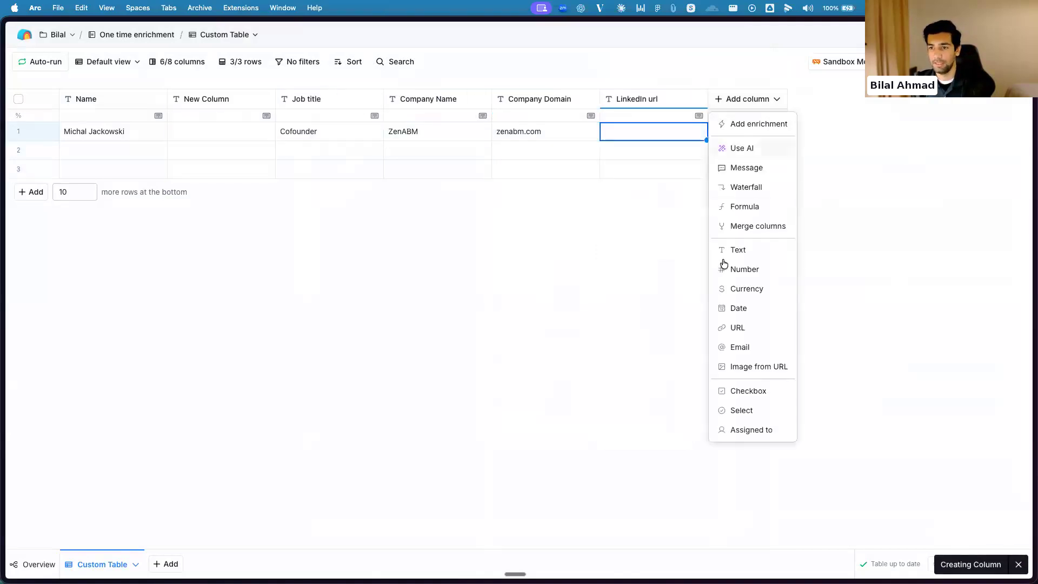
pyautogui.click(729, 252)
pyautogui.moveTo(726, 99); pyautogui.dragTo(227, 105)
# Rename the new column directly after Name as First Name
pyautogui.click(223, 101)
pyautogui.click(214, 122)
pyautogui.write('F')
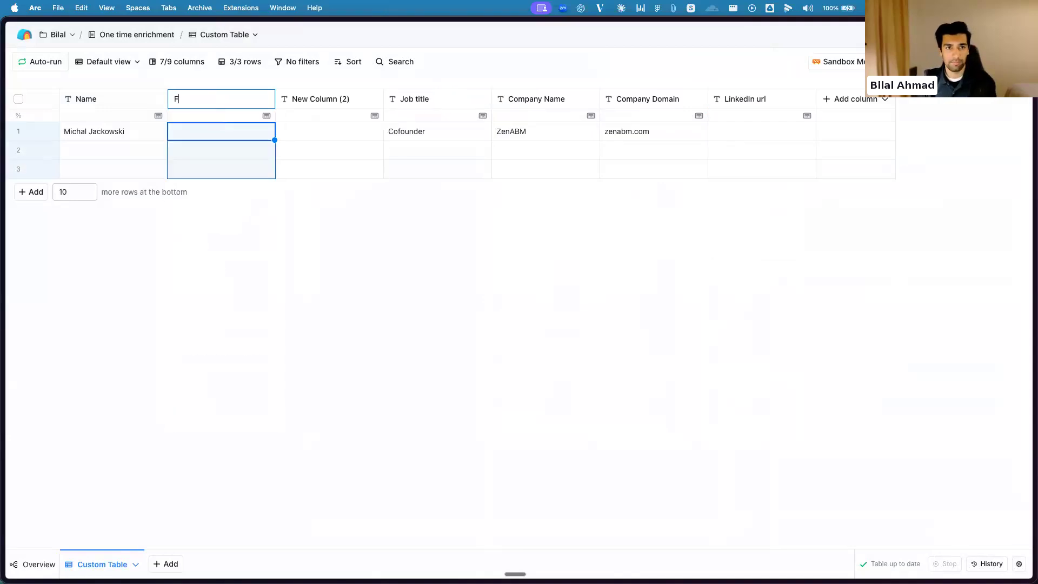
pyautogui.write('israme')
pyautogui.press('Return')
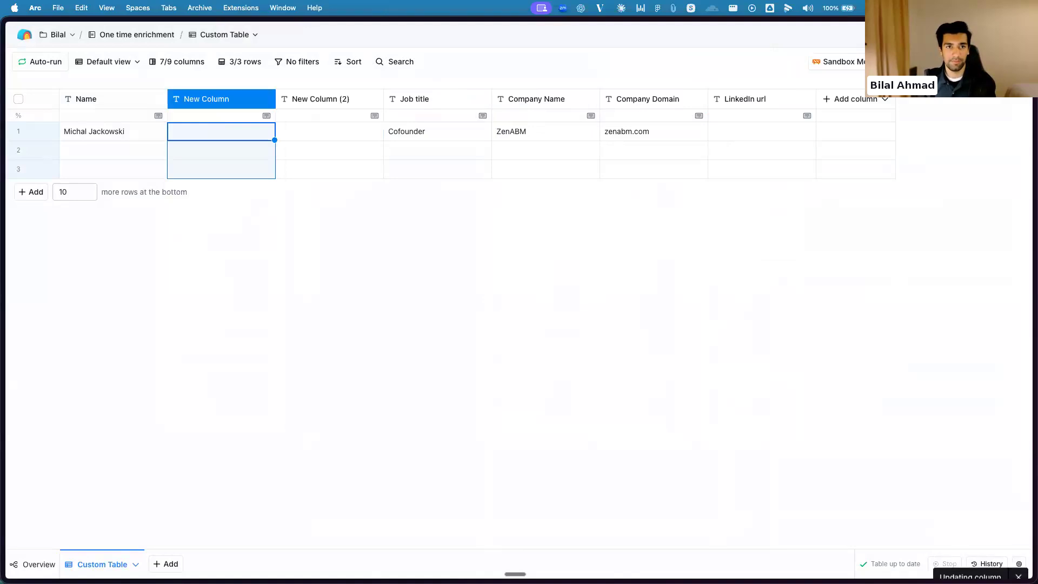
# Reuse the First Name column's title to rename the second new column as Last Name
pyautogui.click(208, 106)
pyautogui.click(218, 120)
pyautogui.press('super+c')
pyautogui.click(327, 107)
pyautogui.click(321, 121)
pyautogui.press('super+v')
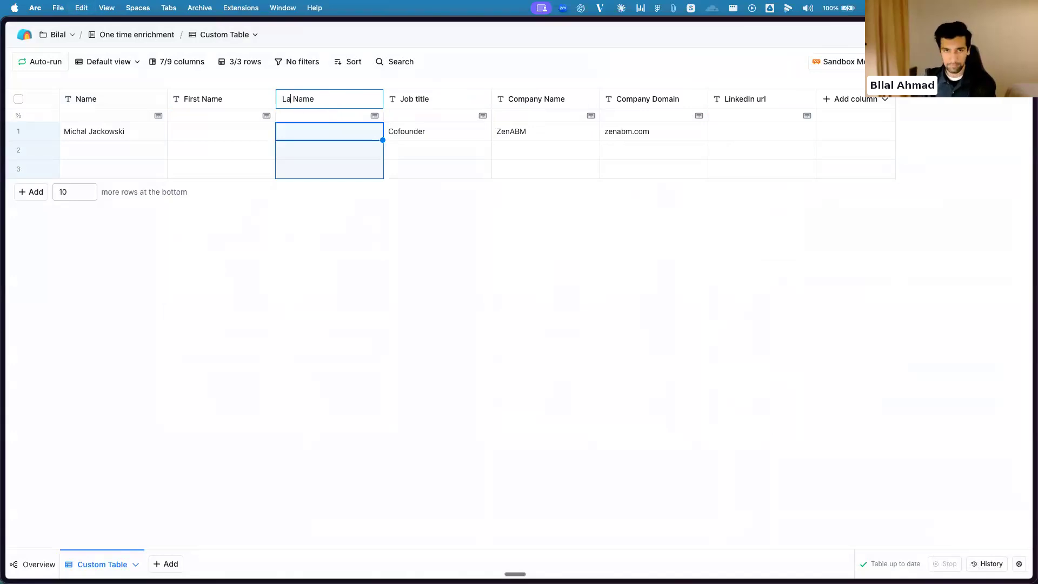
pyautogui.write('st')
pyautogui.press('Return')
# Copy the contact's full name from row 1 into the First Name cell and keep only the first name
pyautogui.click(88, 131)
pyautogui.tripleClick(78, 131)
pyautogui.press('super+c')
pyautogui.click(194, 132)
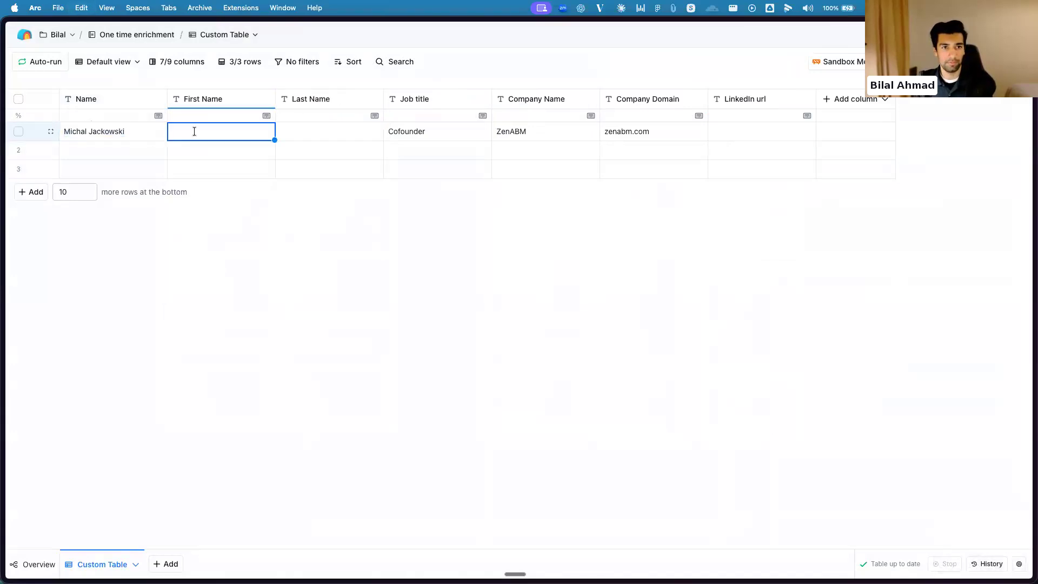
pyautogui.doubleClick(204, 131)
pyautogui.press('BackSpace')
pyautogui.press('BackSpace')
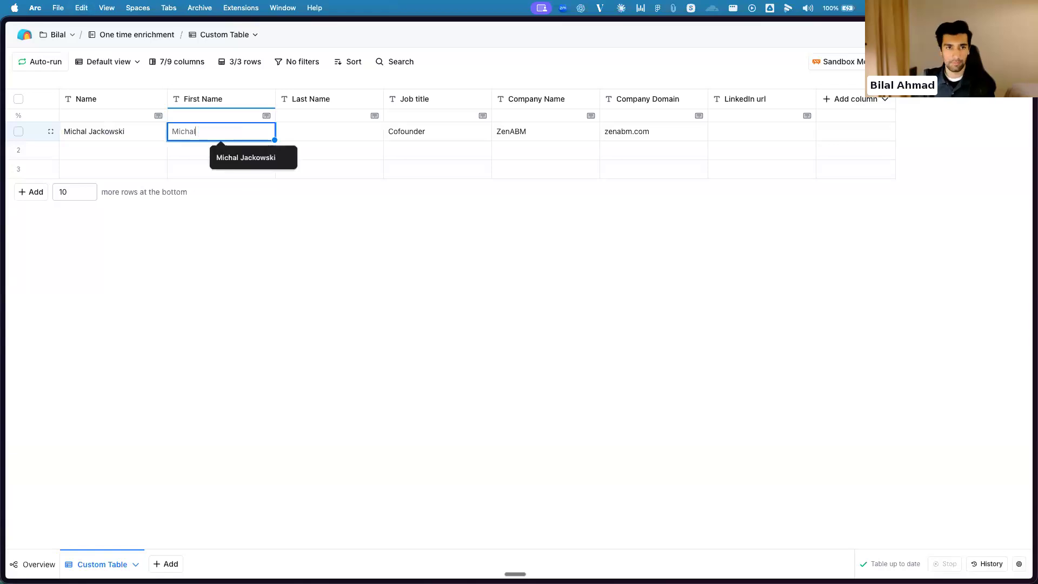
pyautogui.write('l')
pyautogui.press('Return')
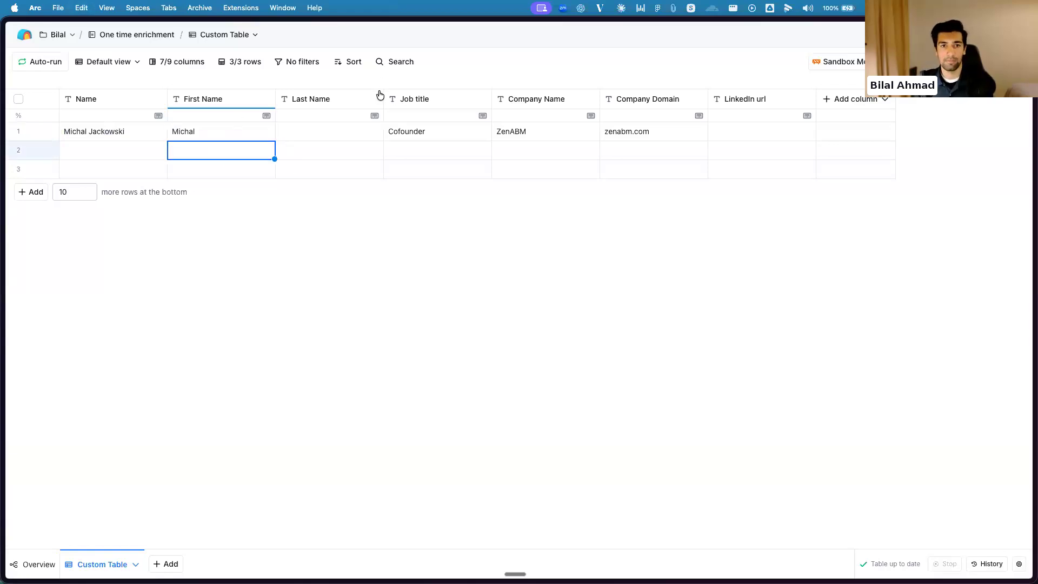
# Paste the contact's full name into row 1's Last Name cell and keep only the last name
pyautogui.click(352, 129)
pyautogui.press('super+v')
pyautogui.doubleClick(296, 131)
pyautogui.click(306, 132)
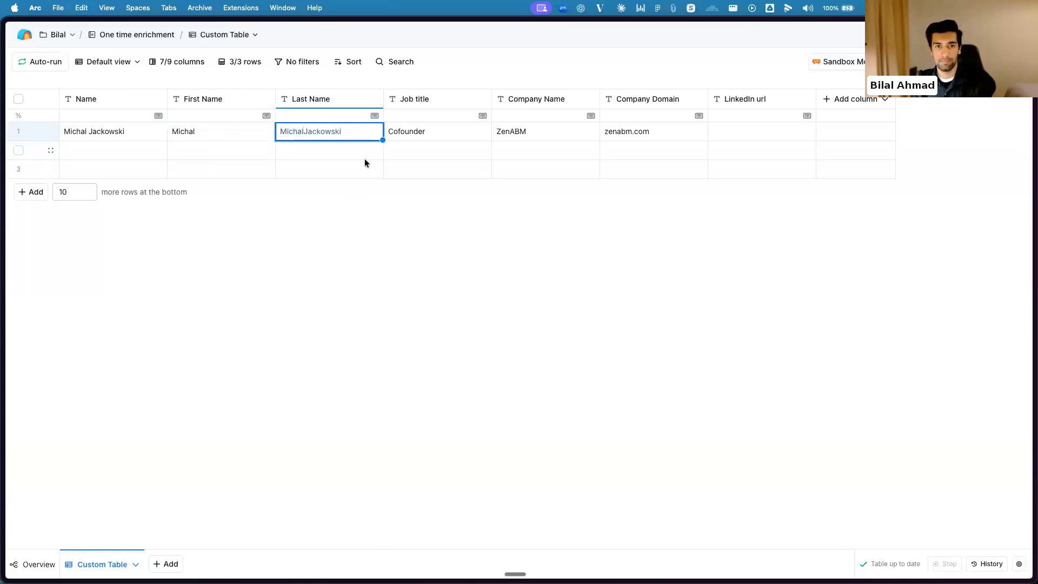
pyautogui.click(408, 213)
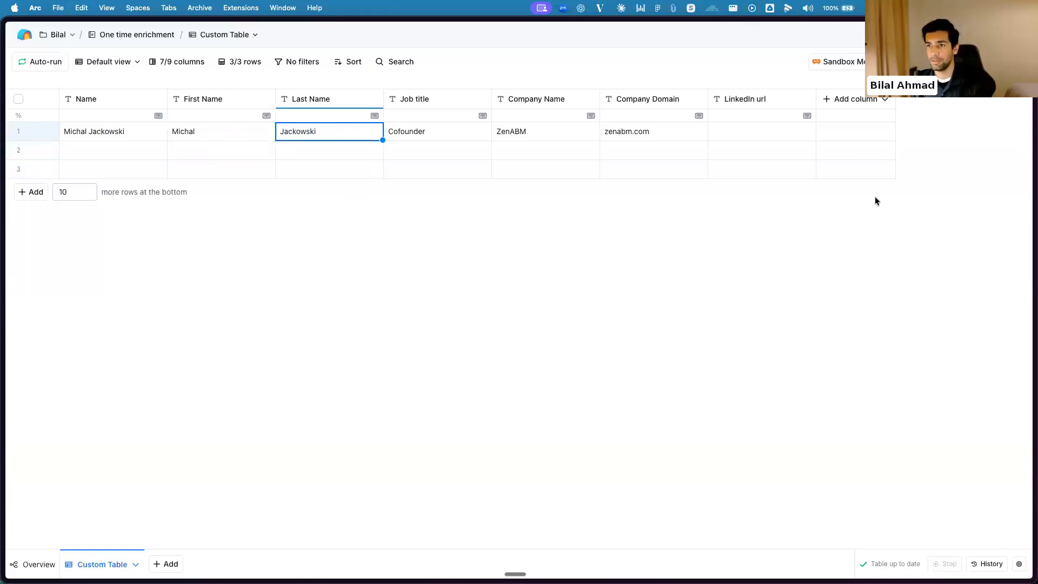
# Start a Use AI enrichment and select the Find Person LinkedIn url template from the templates you created
pyautogui.click(852, 104)
pyautogui.click(855, 122)
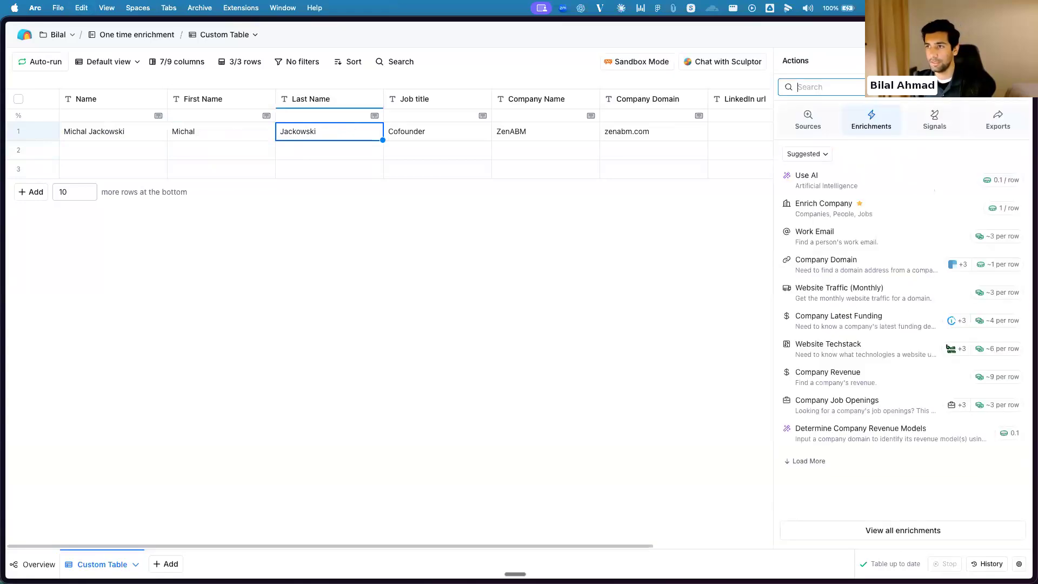
pyautogui.click(877, 171)
pyautogui.click(966, 63)
pyautogui.click(961, 107)
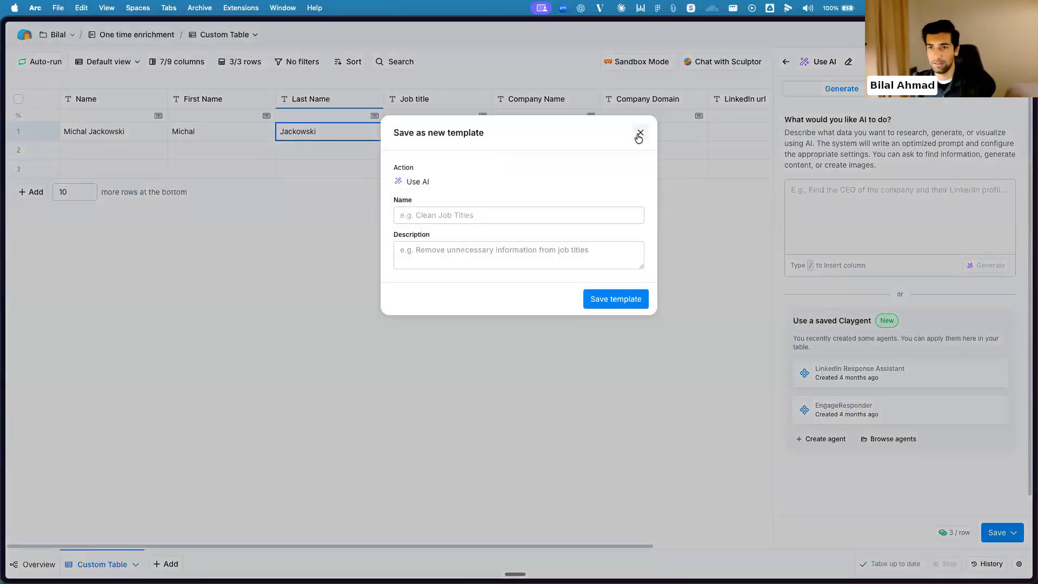
pyautogui.click(639, 135)
pyautogui.click(967, 62)
pyautogui.click(938, 105)
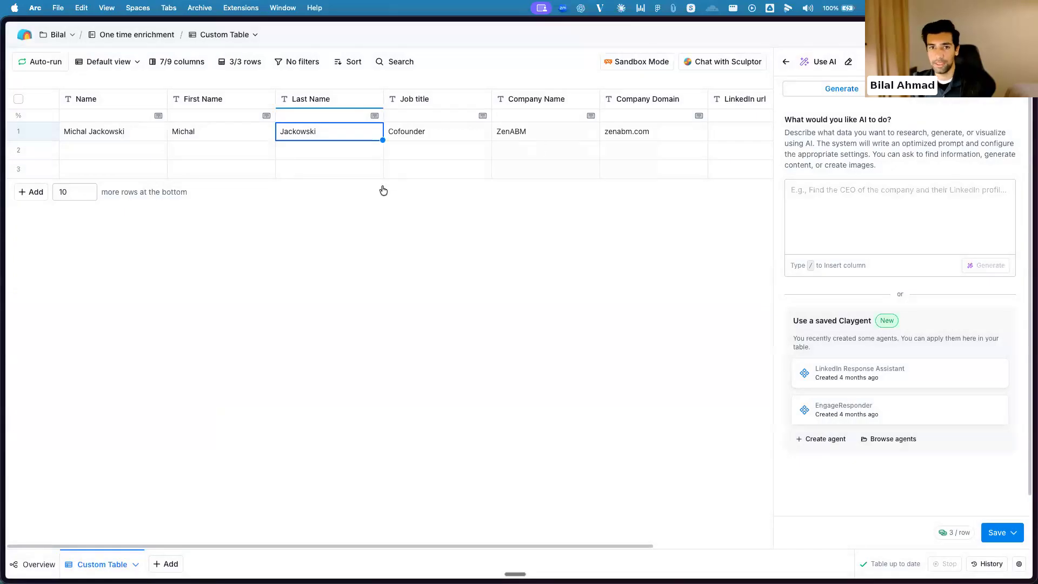
pyautogui.click(330, 200)
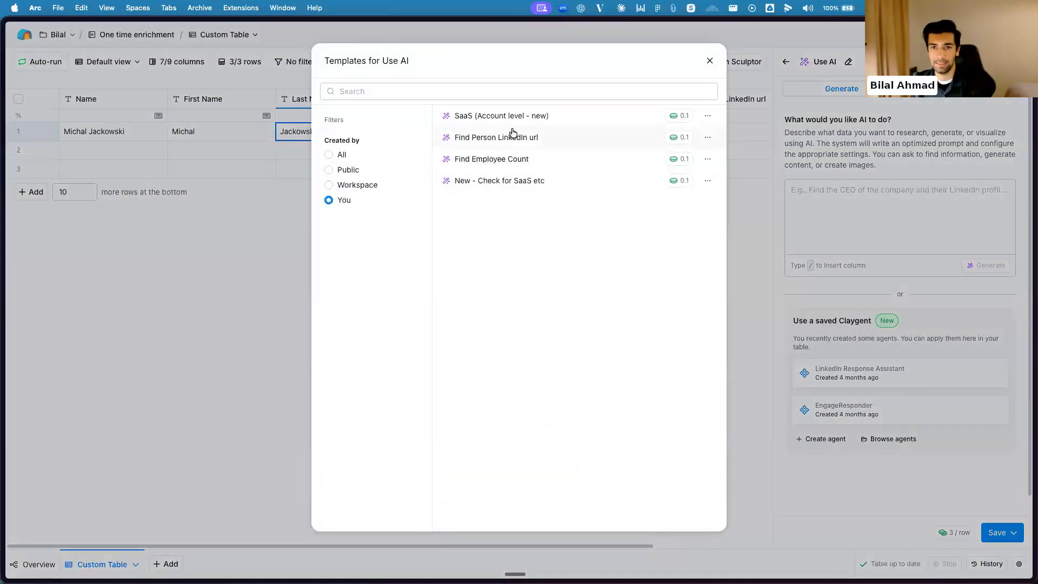
pyautogui.click(570, 143)
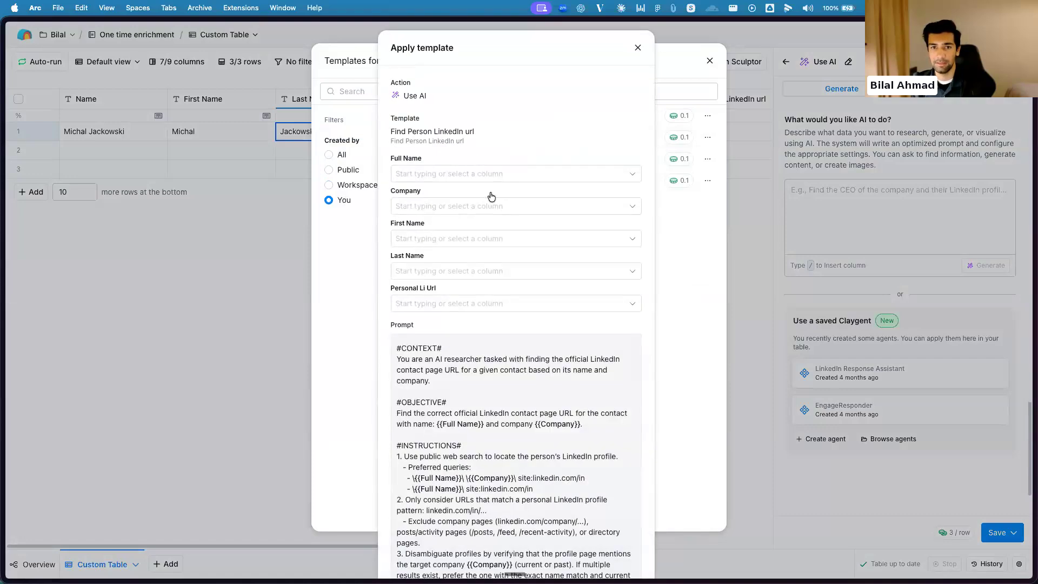
# Map the template's Full Name to Name, Company to Company Name, and First Name and Last Name to their matching columns
pyautogui.click(466, 180)
pyautogui.click(445, 211)
pyautogui.click(446, 208)
pyautogui.click(443, 281)
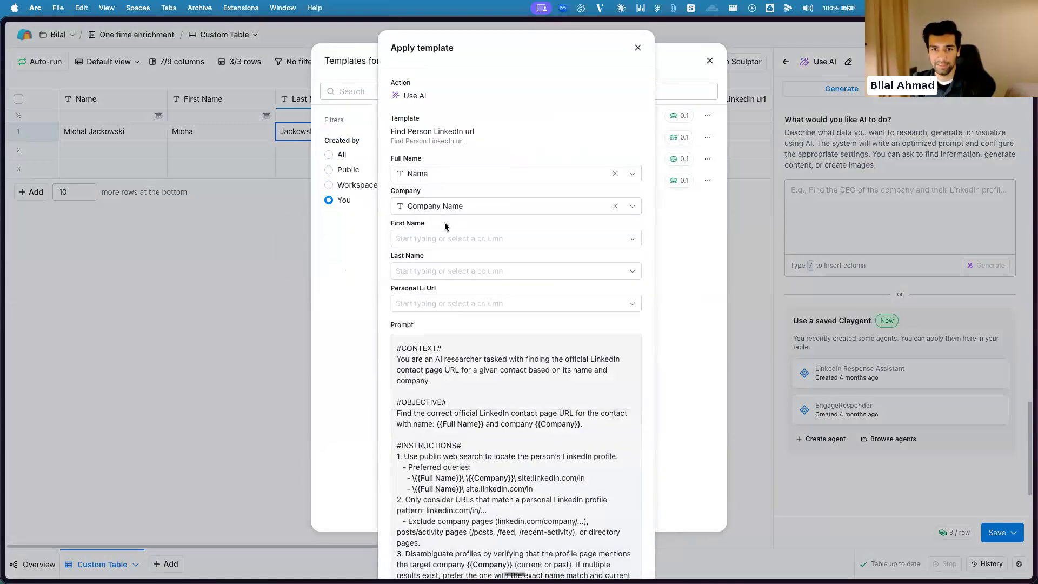
pyautogui.click(438, 238)
pyautogui.click(449, 372)
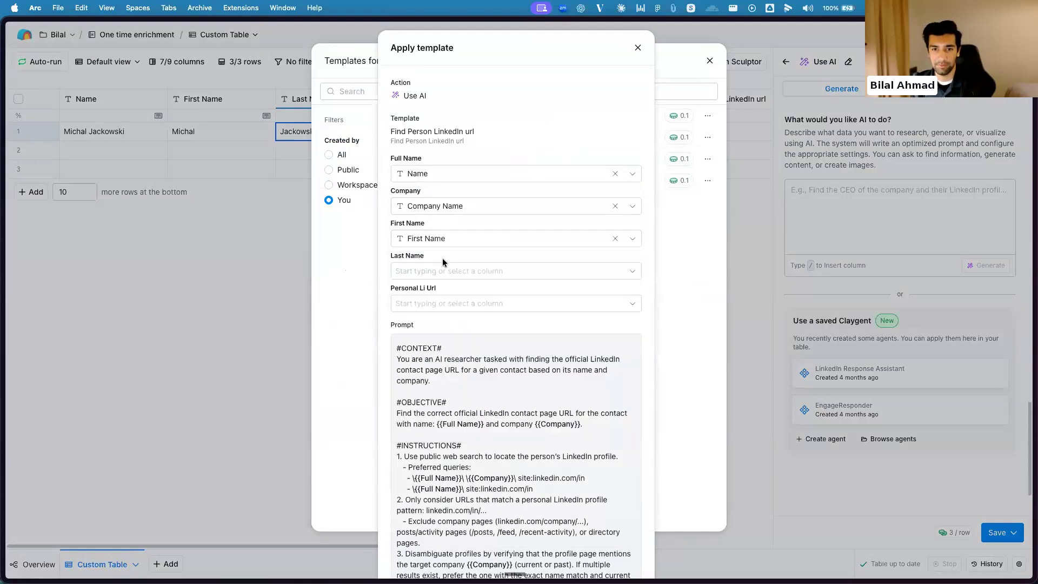
pyautogui.click(450, 271)
pyautogui.click(429, 424)
# Map Personal Li Url to the LinkedIn url column and apply the template
pyautogui.click(445, 303)
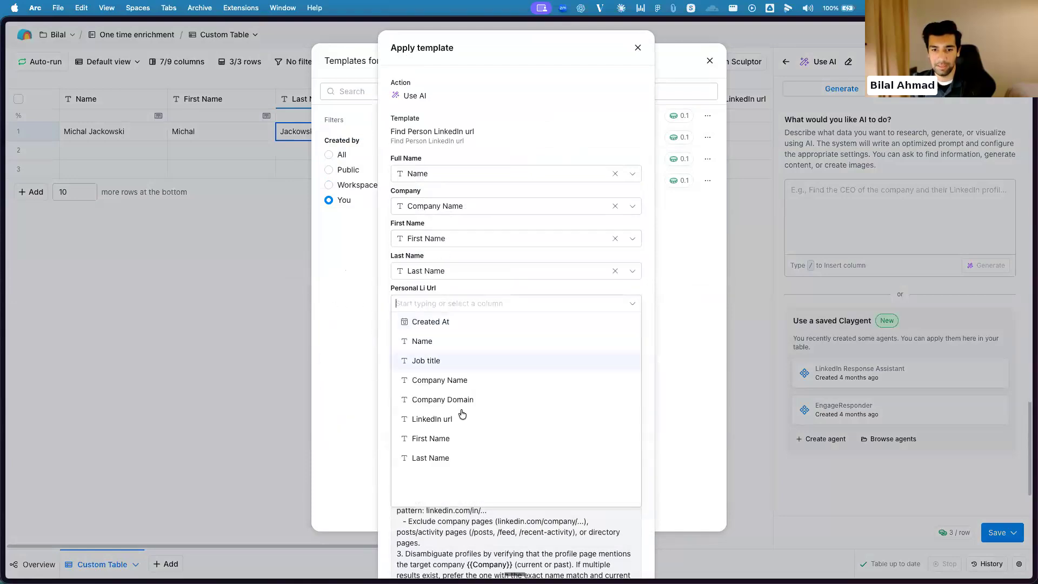
pyautogui.click(417, 419)
pyautogui.scroll(-5, 584, 332)
pyautogui.click(595, 557)
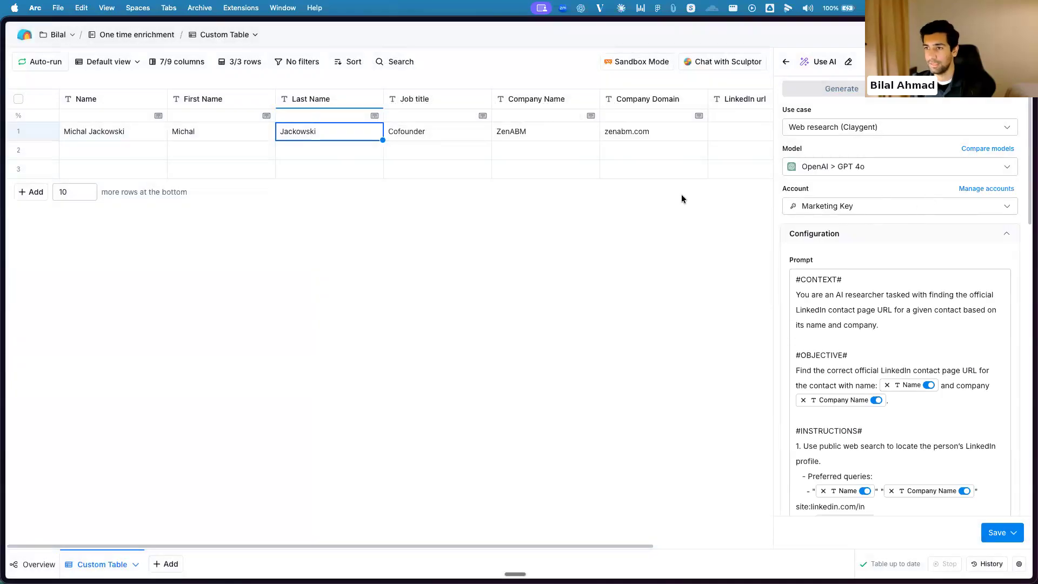
# Change the AI model for the LinkedIn lookup to GPT 5 Nano
pyautogui.click(894, 168)
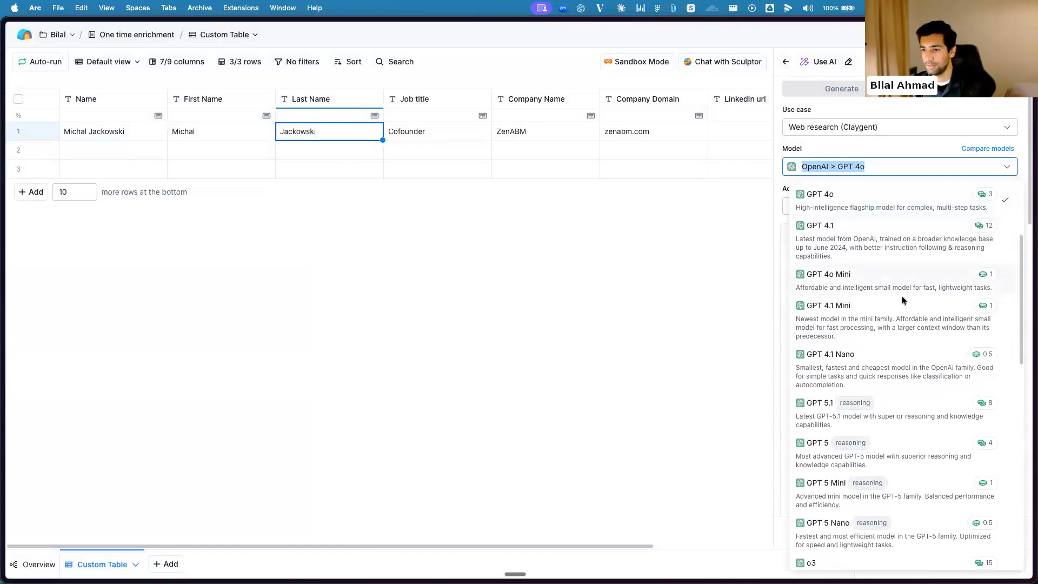
pyautogui.scroll(-2, 902, 296)
pyautogui.scroll(-5, 899, 388)
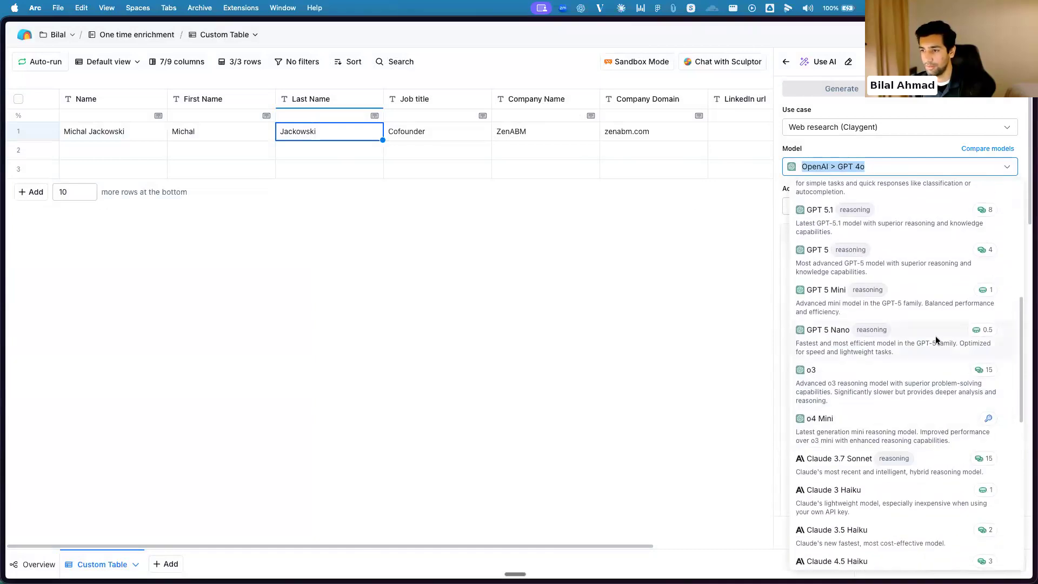
pyautogui.click(934, 336)
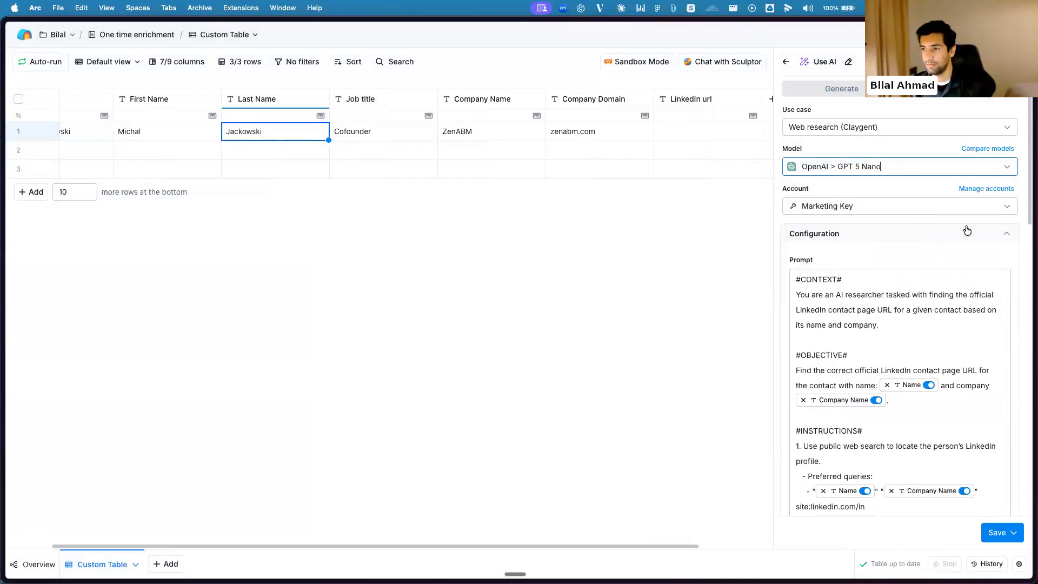
# Save the AI enrichment with auto-update turned off and run it for row 1 only
pyautogui.scroll(-10, 952, 257)
pyautogui.scroll(-15, 952, 258)
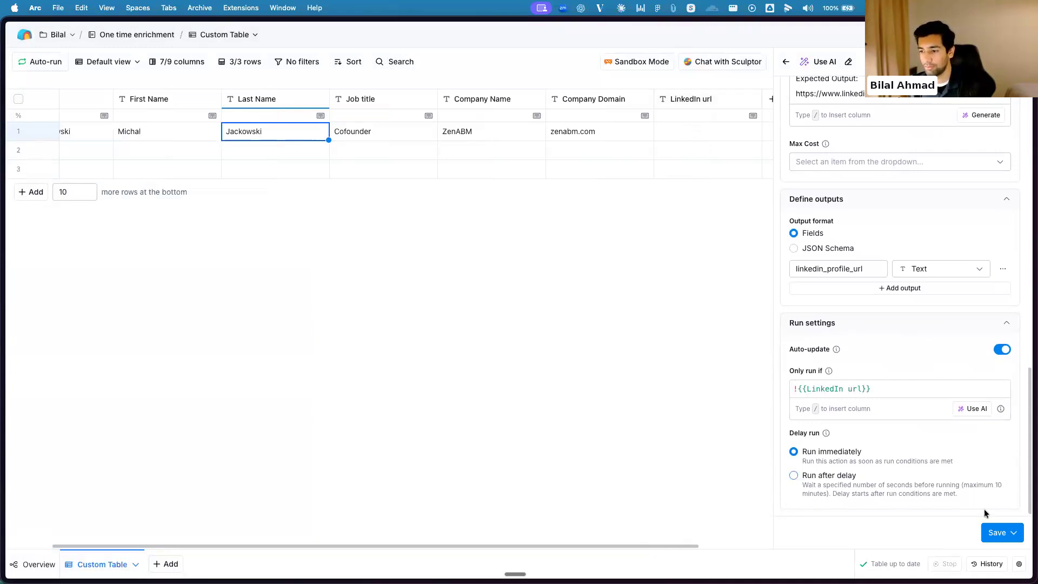
pyautogui.click(1003, 351)
pyautogui.click(997, 532)
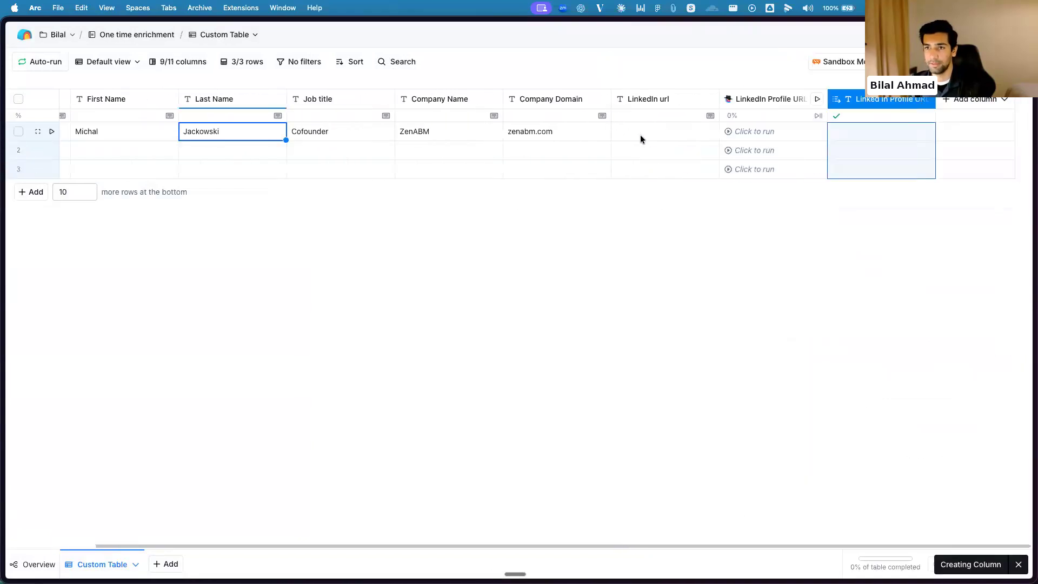
pyautogui.click(728, 131)
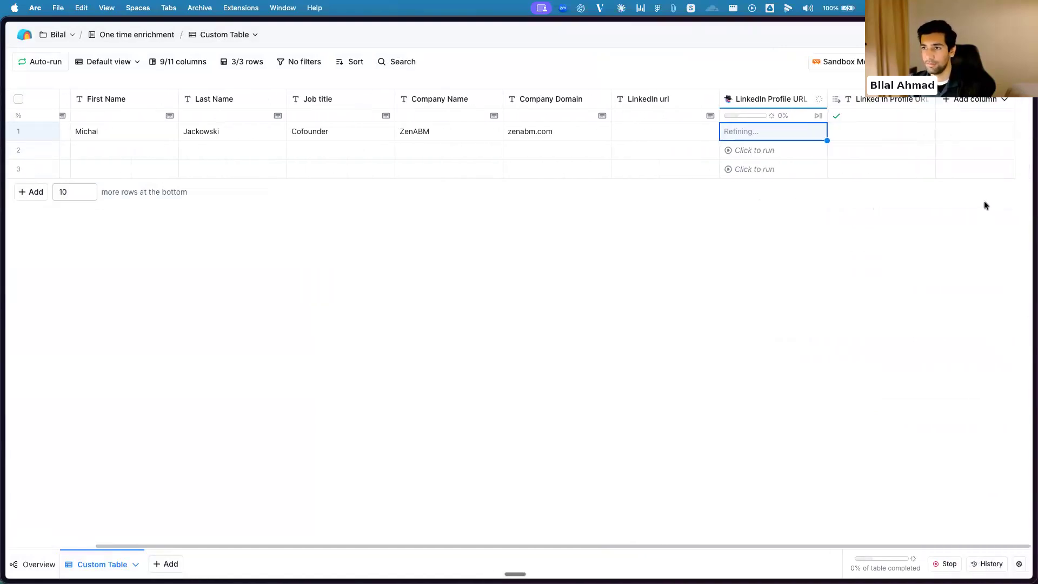
# Add another enrichment, searching the actions for "enrich per" and choosing Enrich person
pyautogui.click(968, 103)
pyautogui.click(967, 120)
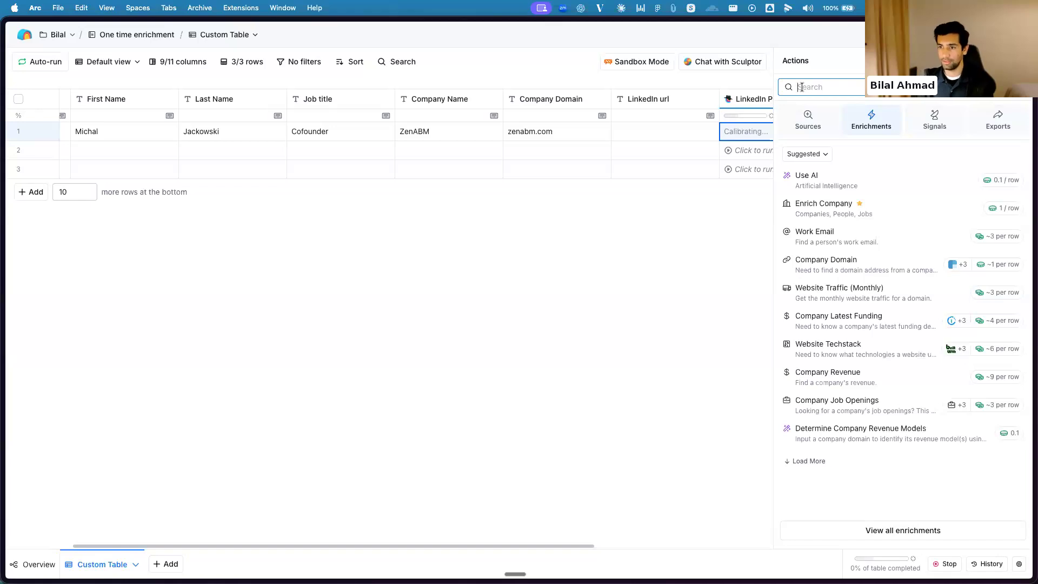
pyautogui.write('enricch')
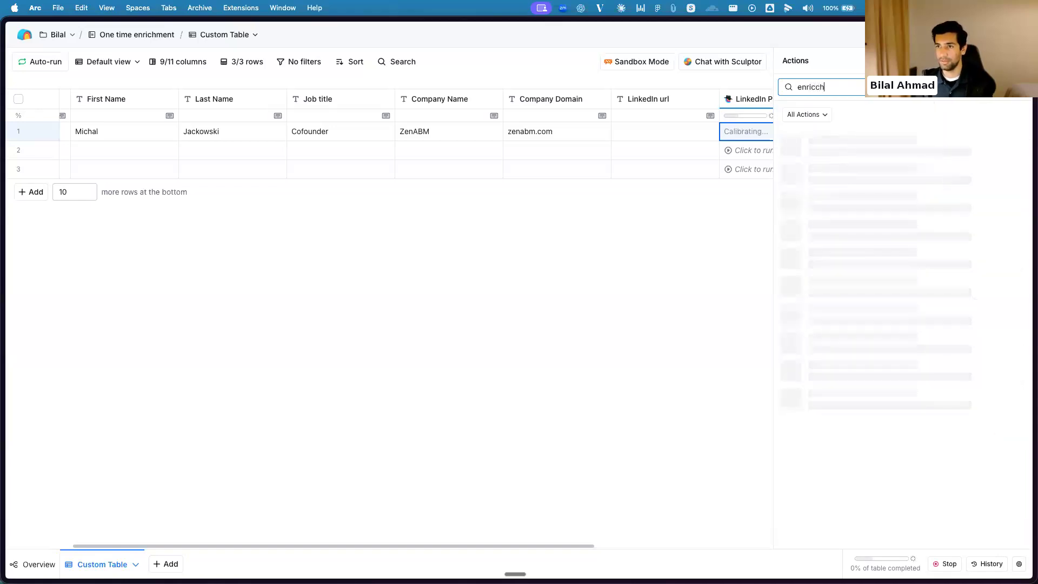
pyautogui.press('BackSpace')
pyautogui.press('BackSpace')
pyautogui.write('h ')
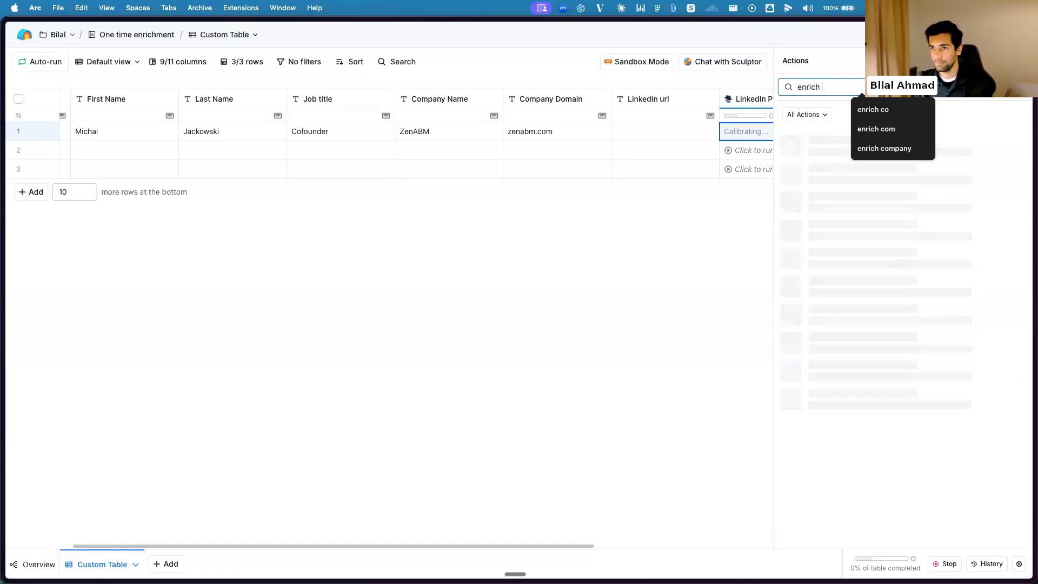
pyautogui.write('per')
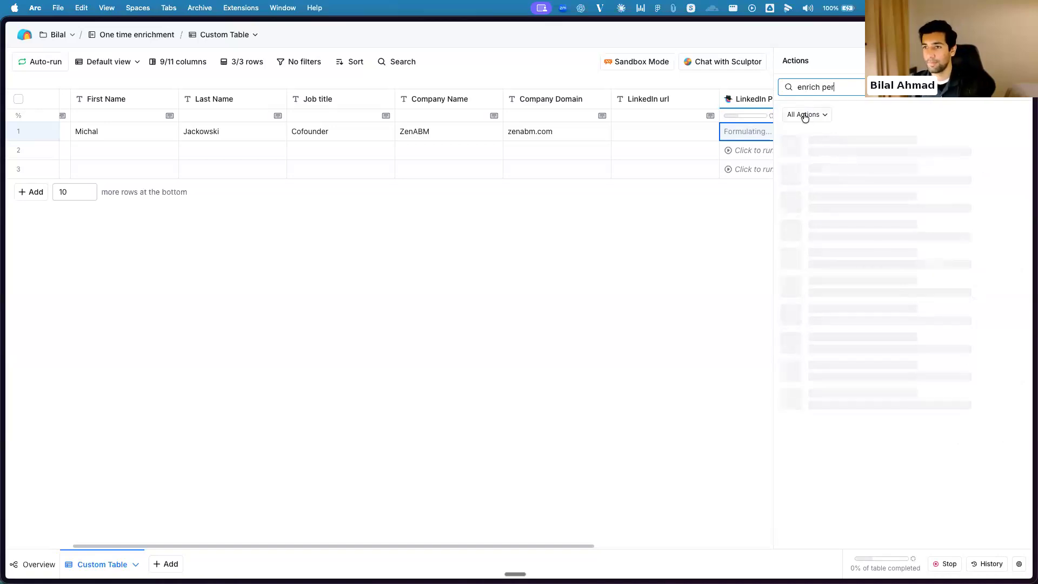
pyautogui.click(927, 144)
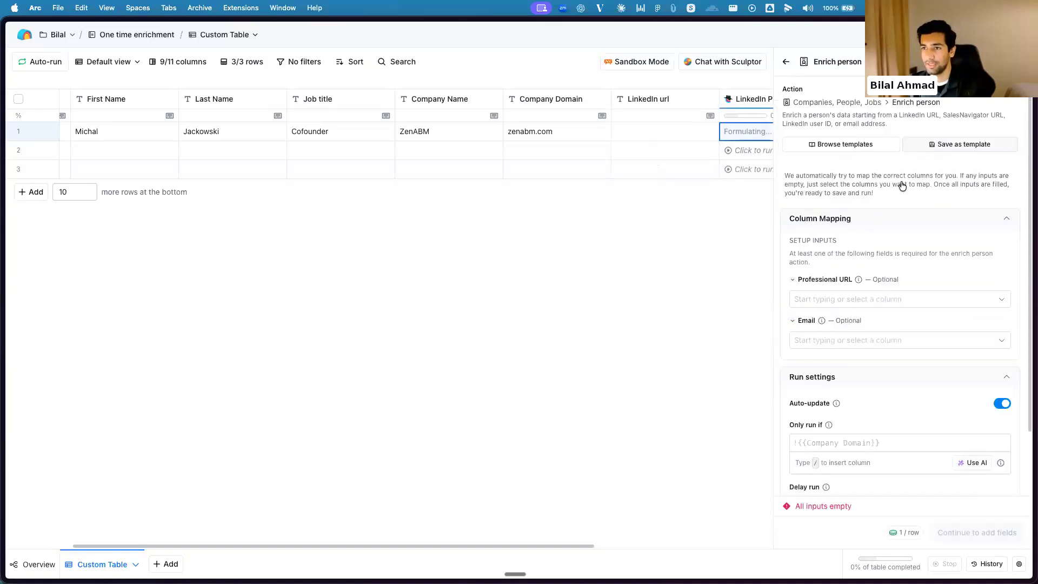
# Map Professional URL to the Linked In Profile URL linkedin Profile Url column, leave Email empty and turn off auto-update
pyautogui.click(889, 302)
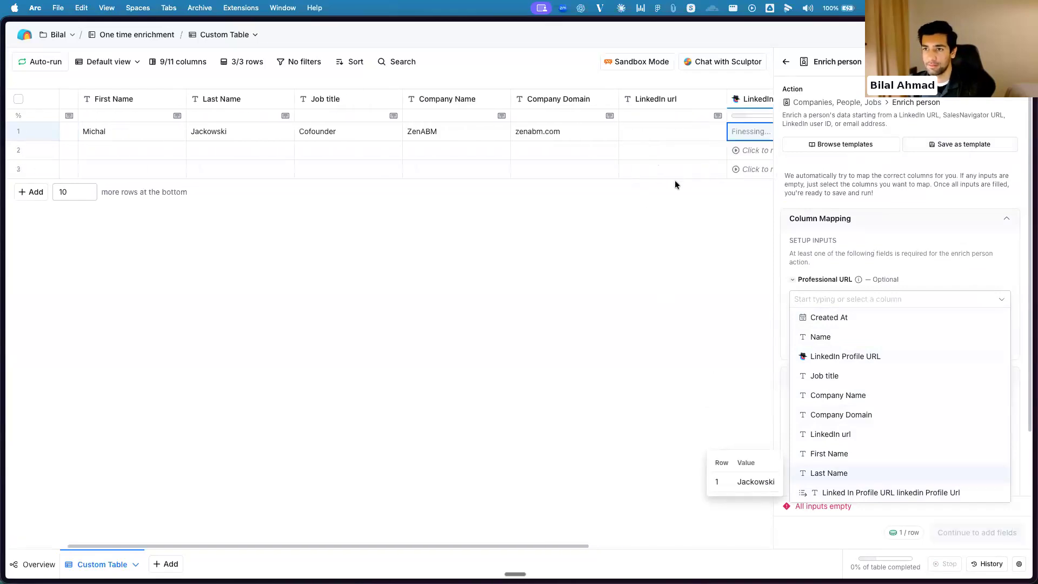
pyautogui.hscroll(5, 681, 182)
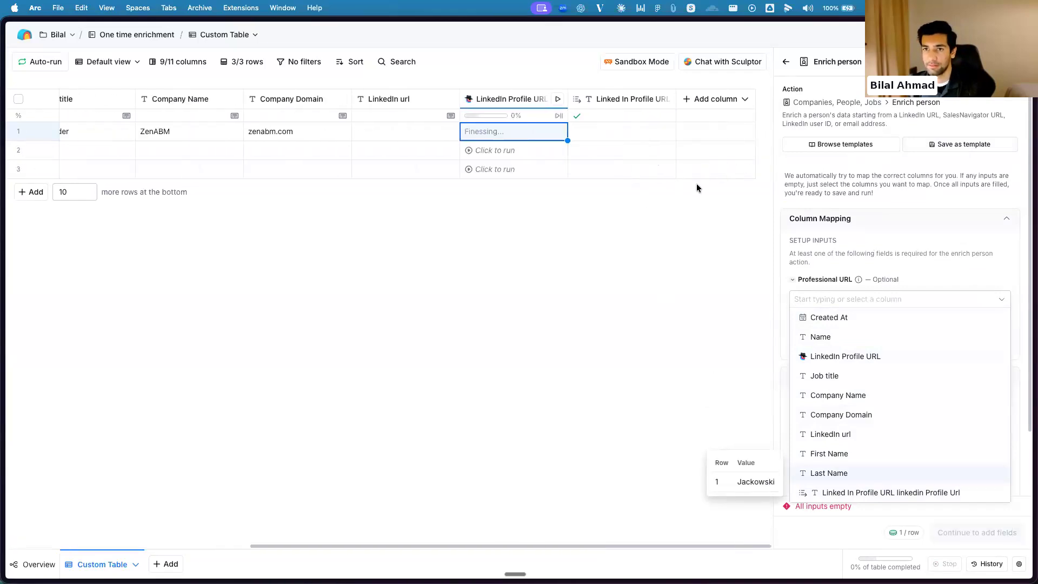
pyautogui.click(891, 492)
pyautogui.click(890, 341)
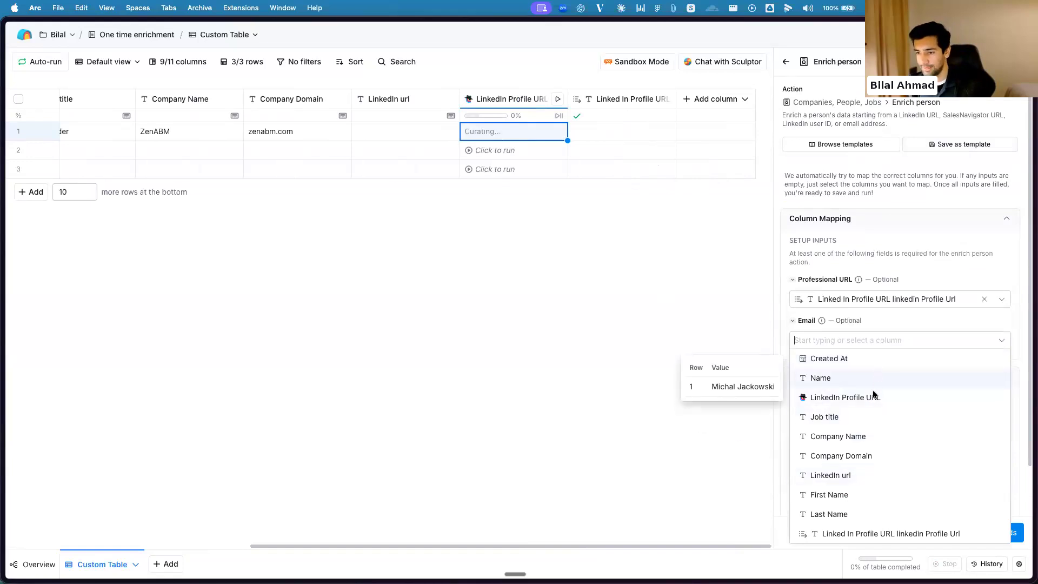
pyautogui.click(906, 317)
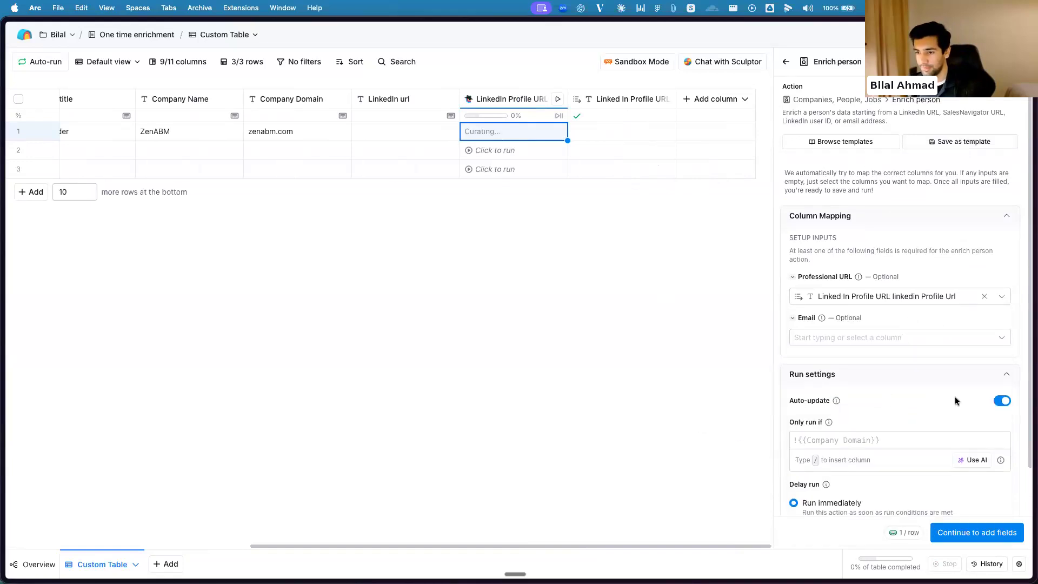
pyautogui.scroll(-2, 955, 397)
pyautogui.scroll(-1, 897, 487)
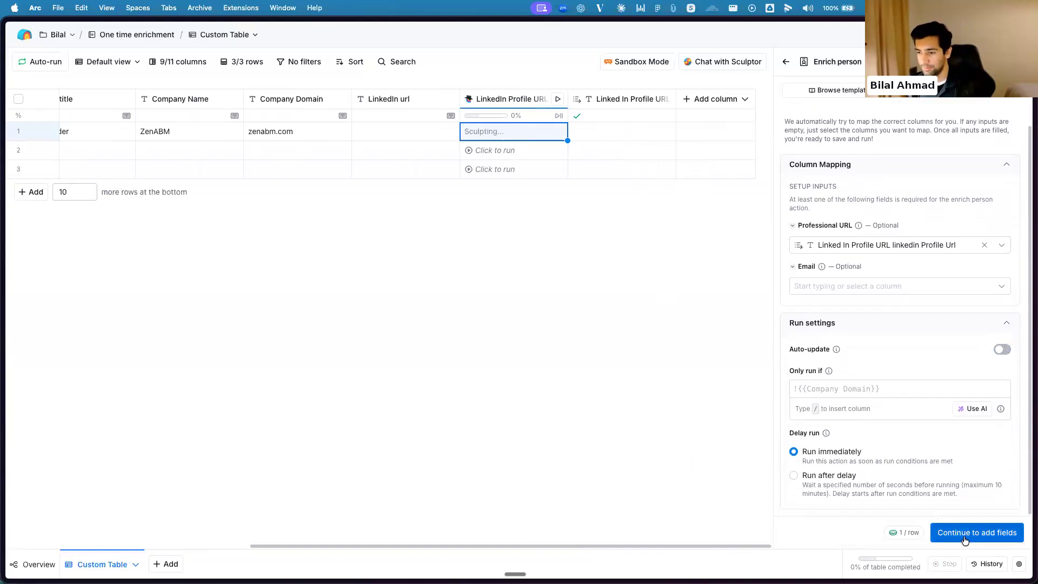
# Turn off the Name, Title and Org output columns for the Enrich person enrichment and save it
pyautogui.click(963, 534)
pyautogui.click(1006, 185)
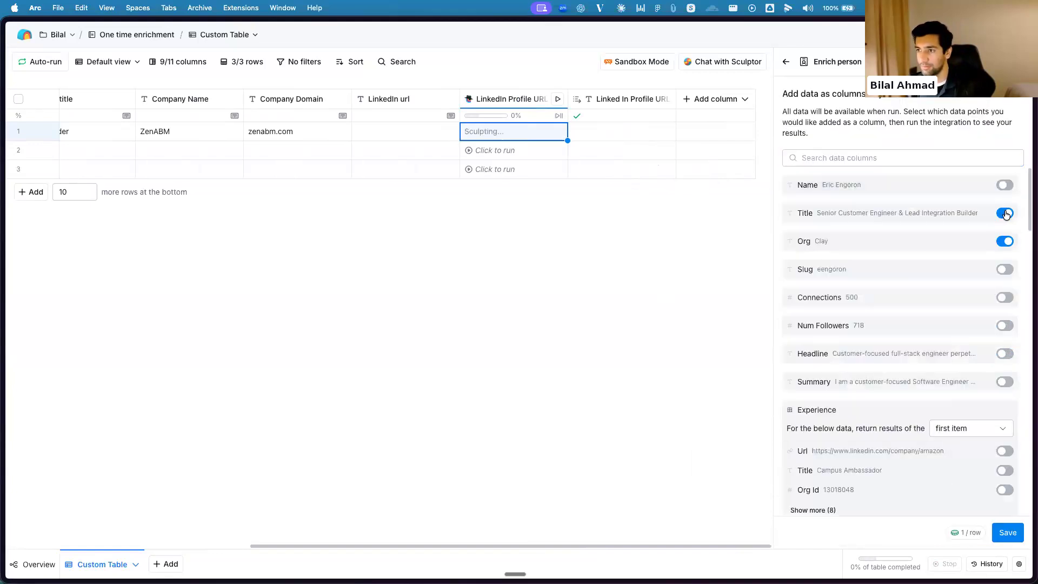
pyautogui.click(1005, 214)
pyautogui.scroll(-2, 1005, 476)
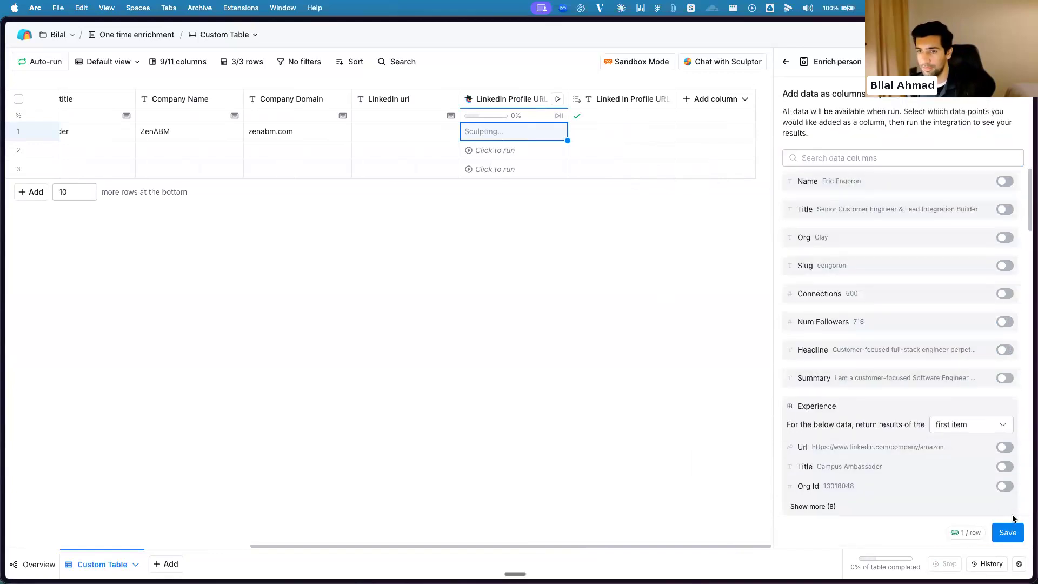
pyautogui.click(1008, 532)
pyautogui.scroll(-10, 998, 469)
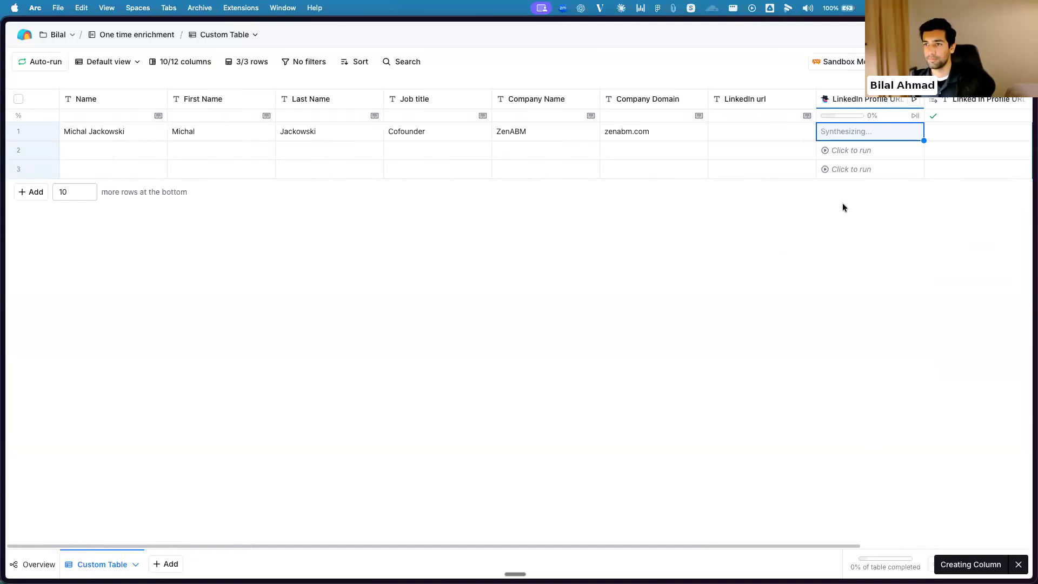
# Check the cell details of row 1's LinkedIn Profile URL lookup, reload the table and check the same cell again
pyautogui.click(642, 135)
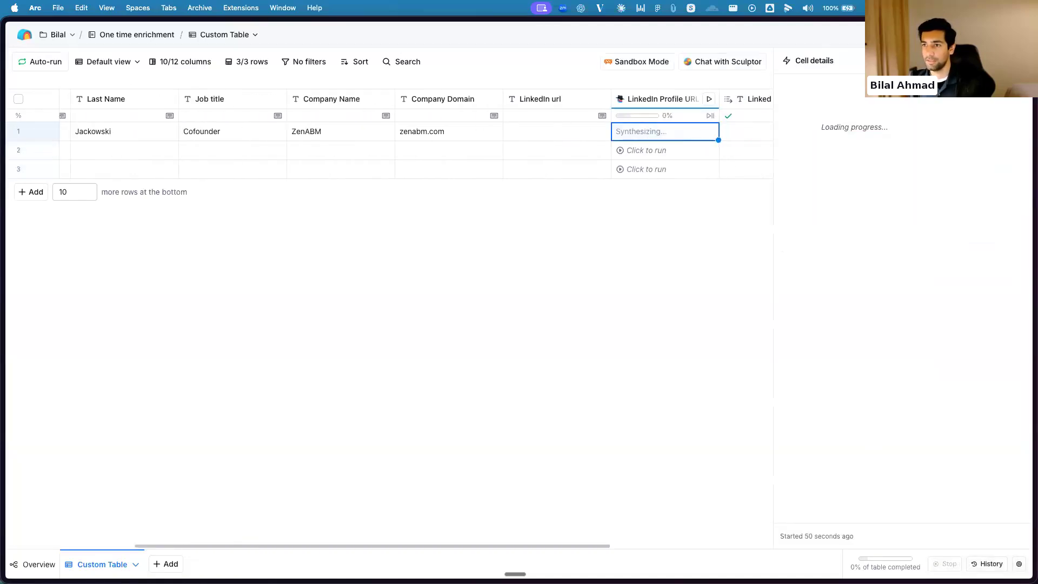
pyautogui.click(1019, 60)
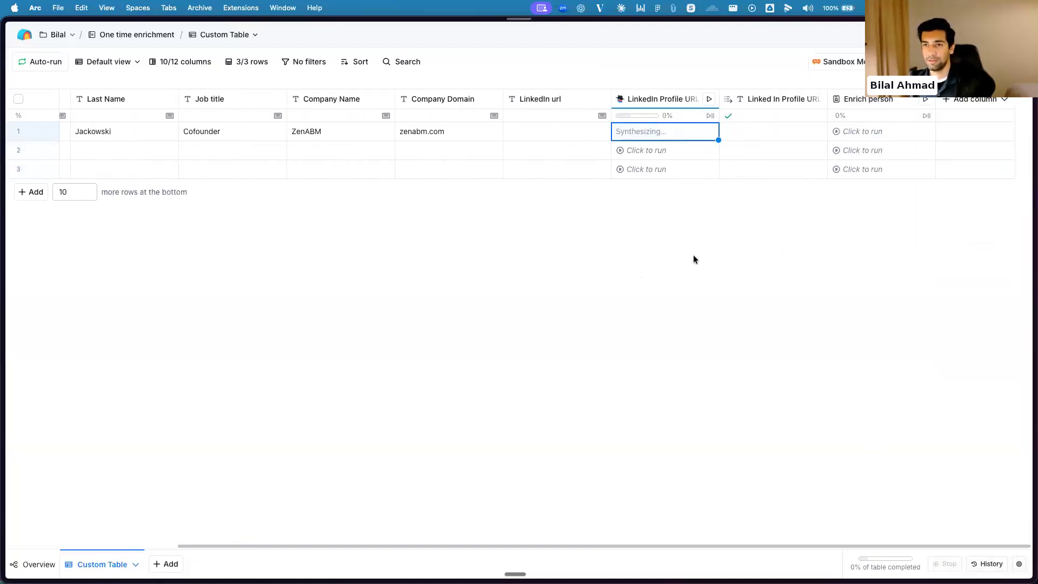
pyautogui.press('super+r')
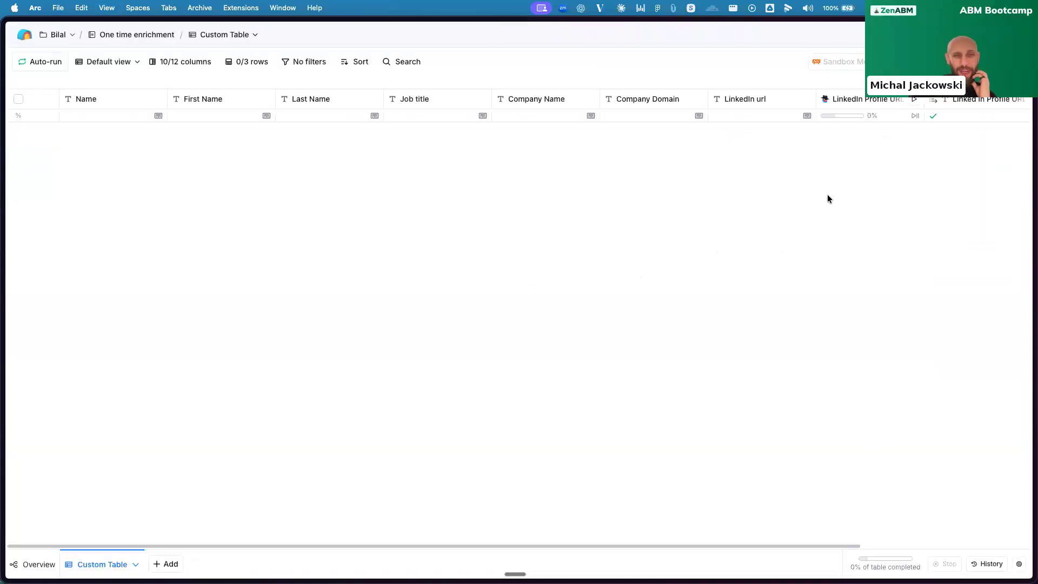
pyautogui.hscroll(5, 811, 205)
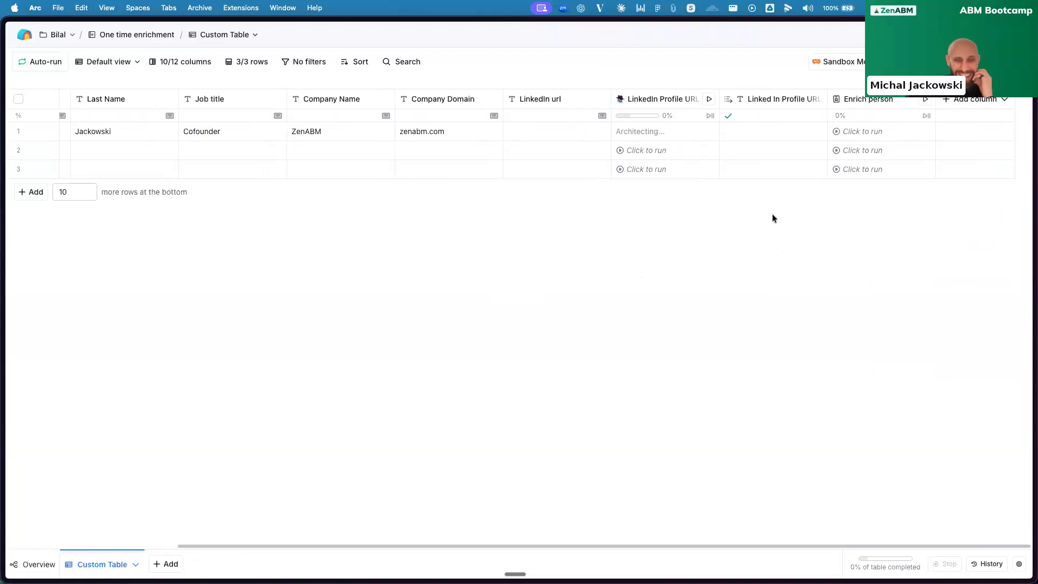
pyautogui.click(653, 138)
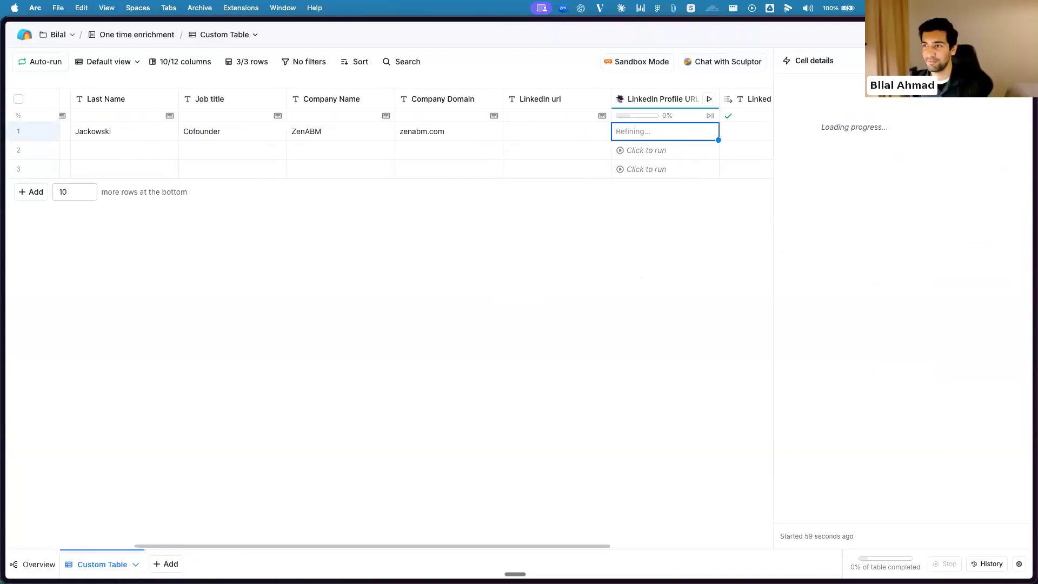
pyautogui.click(1019, 60)
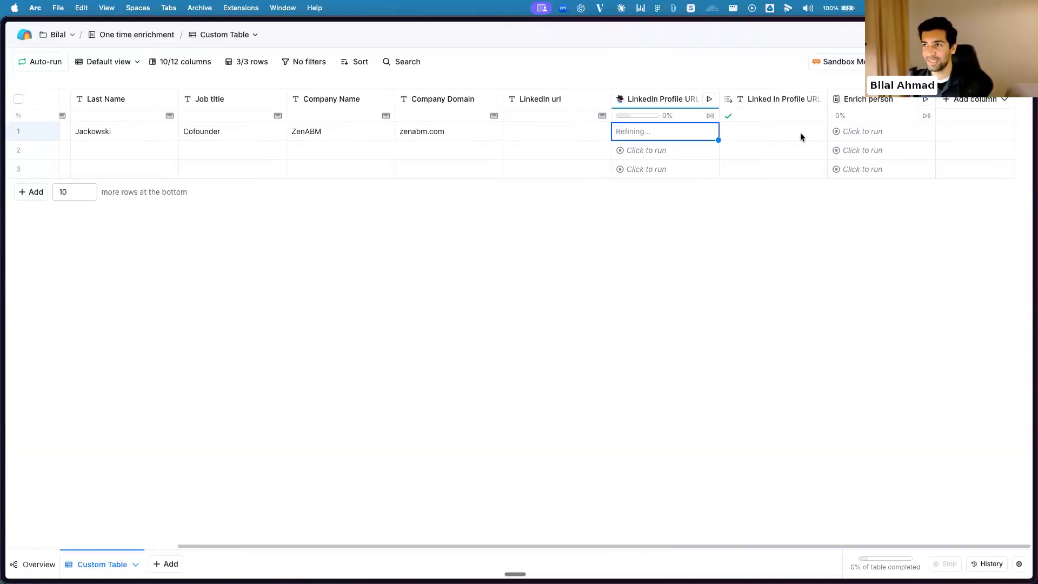
# Rerun the LinkedIn Profile URL lookup for row 1 and open the column's settings between attempts
pyautogui.click(708, 134)
pyautogui.click(670, 101)
pyautogui.click(662, 141)
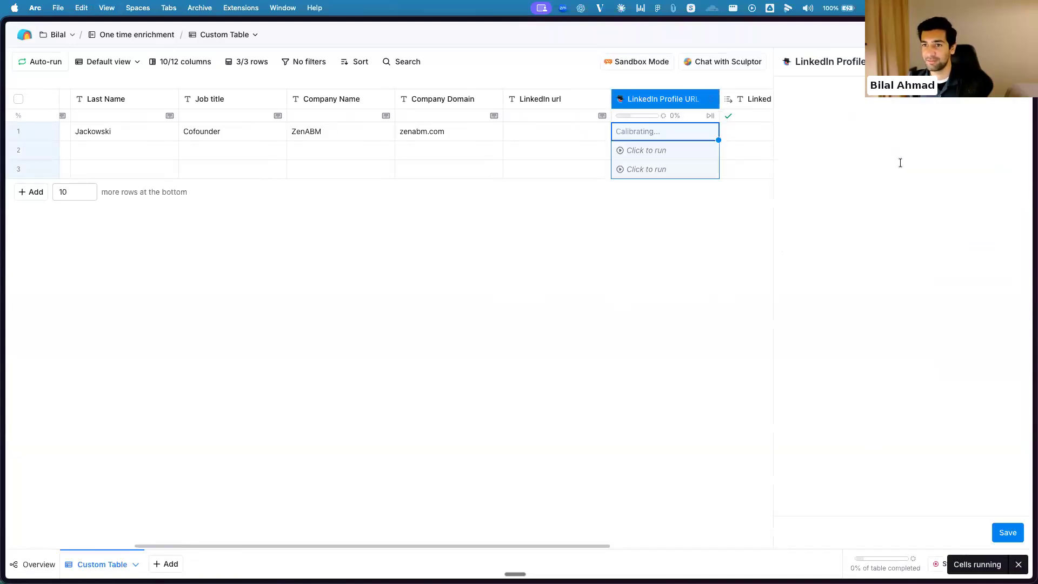
pyautogui.click(875, 211)
pyautogui.click(848, 252)
pyautogui.click(1008, 533)
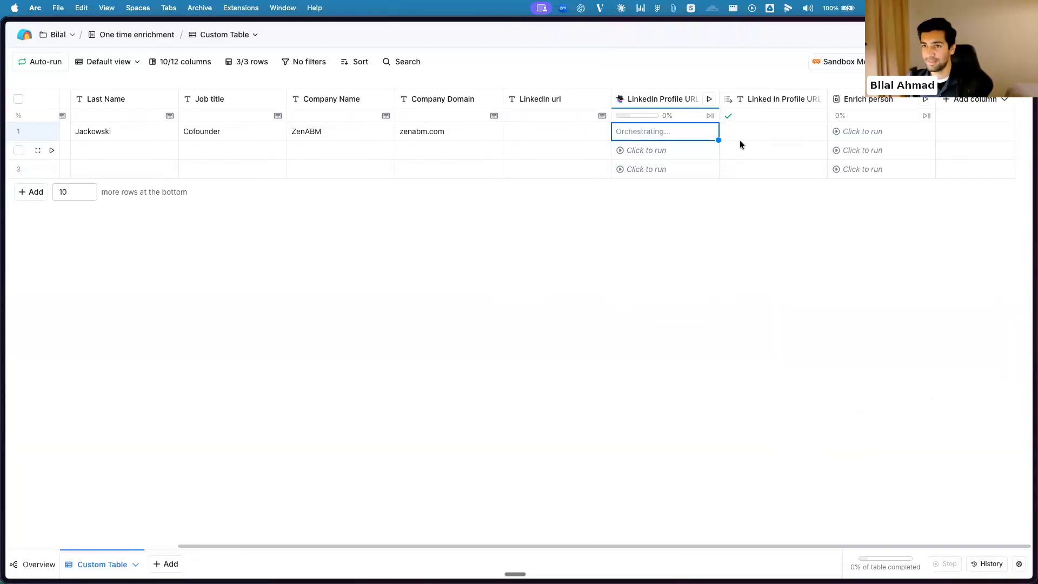
pyautogui.click(708, 133)
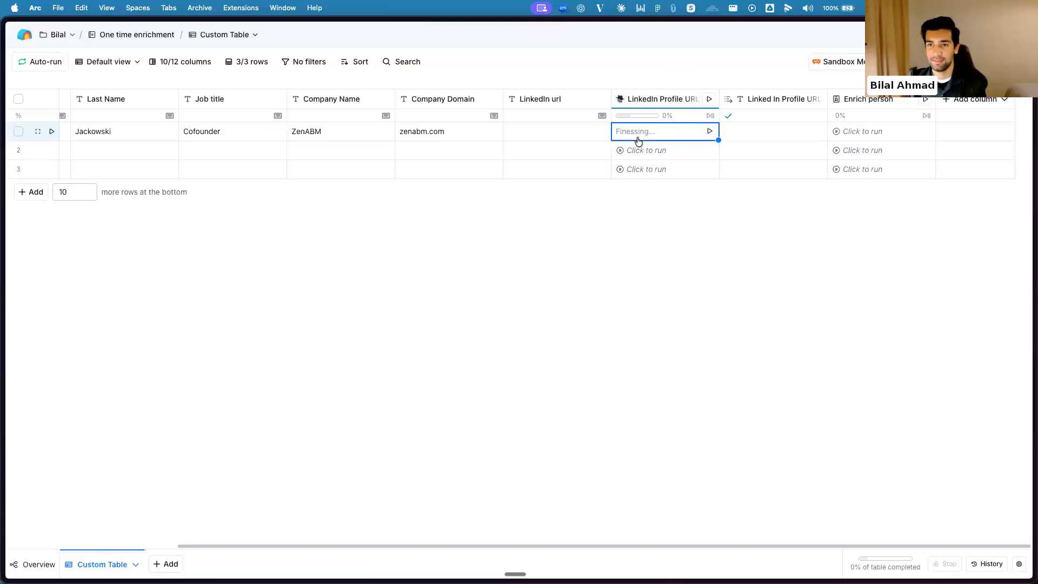
pyautogui.click(710, 131)
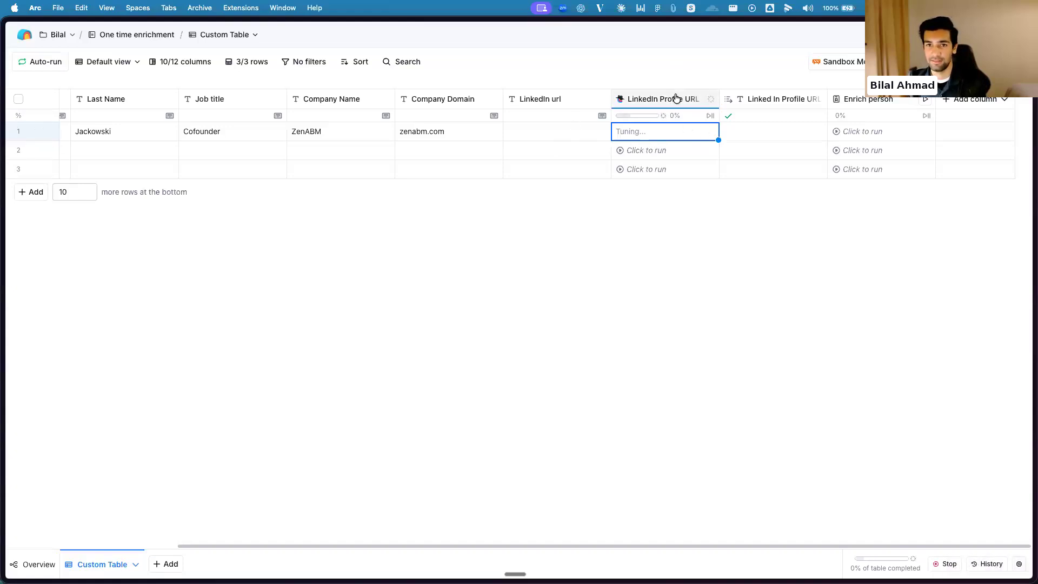
# Review the LinkedIn Profile URL column's prompt, output definition and run settings, and close them without changes
pyautogui.hscroll(-4, 629, 136)
pyautogui.hscroll(4, 782, 132)
pyautogui.click(640, 102)
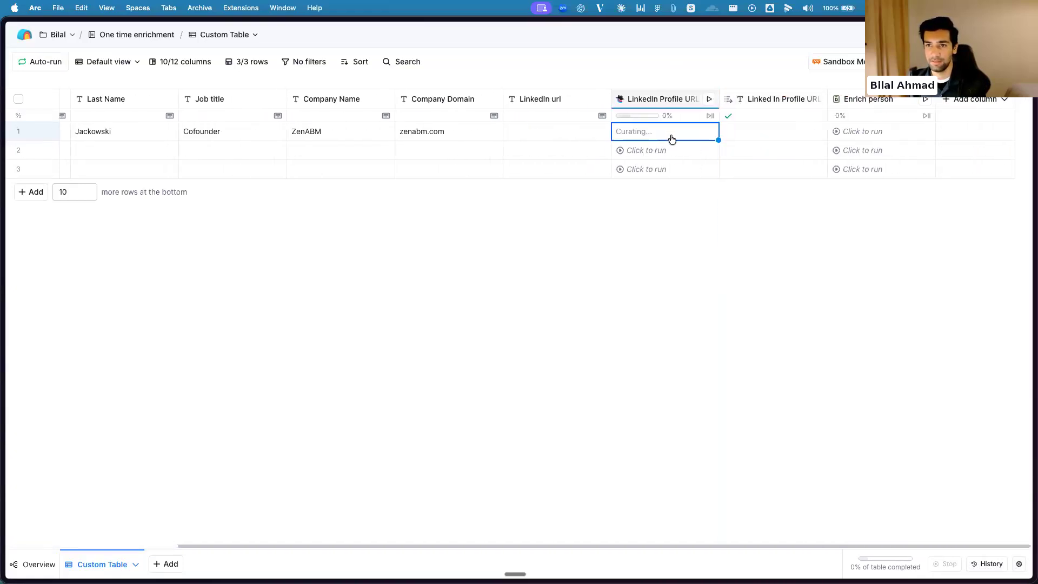
pyautogui.click(654, 143)
pyautogui.scroll(-5, 910, 216)
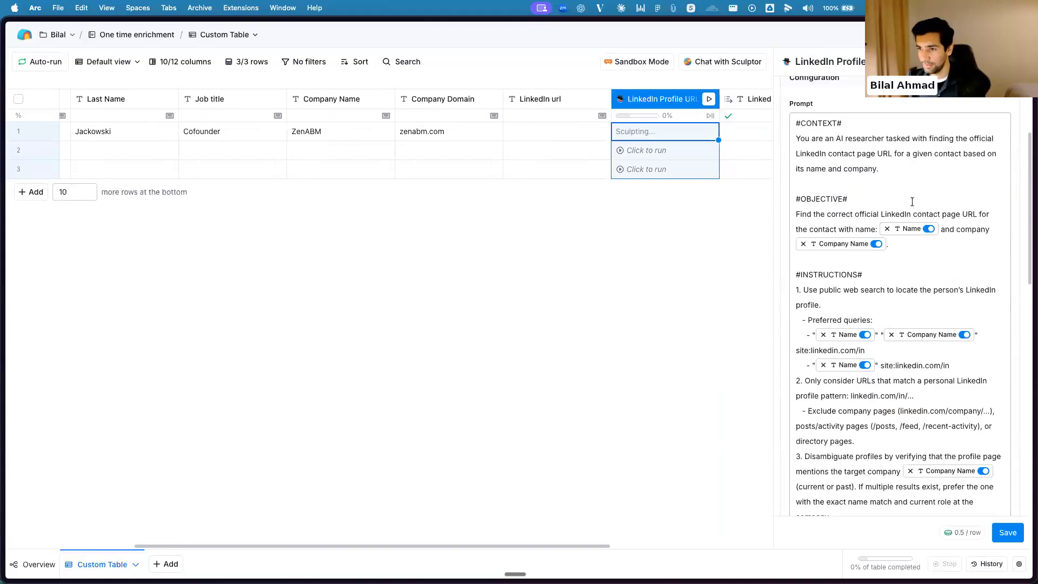
pyautogui.scroll(-10, 915, 307)
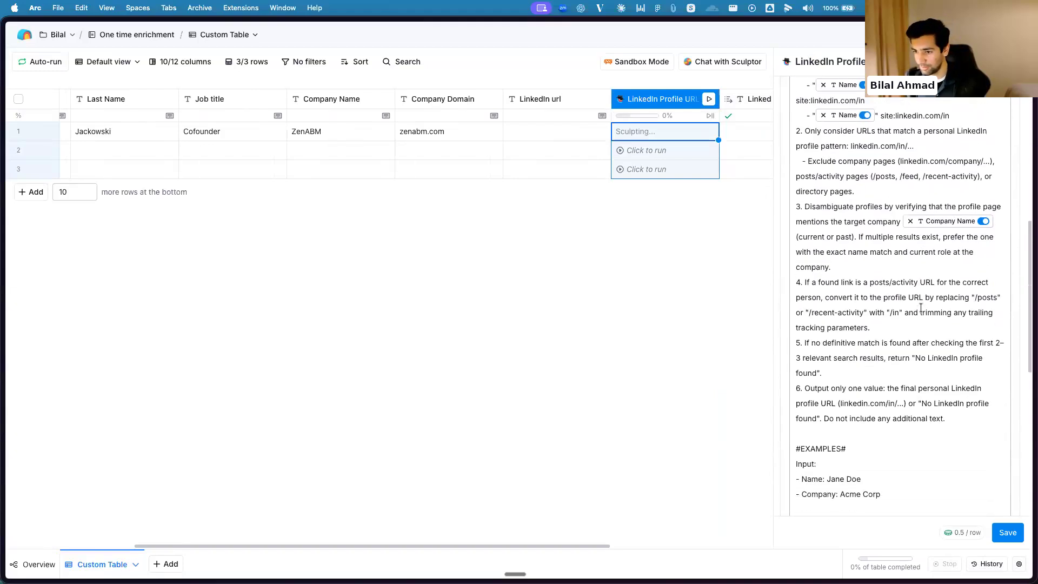
pyautogui.scroll(-9, 924, 306)
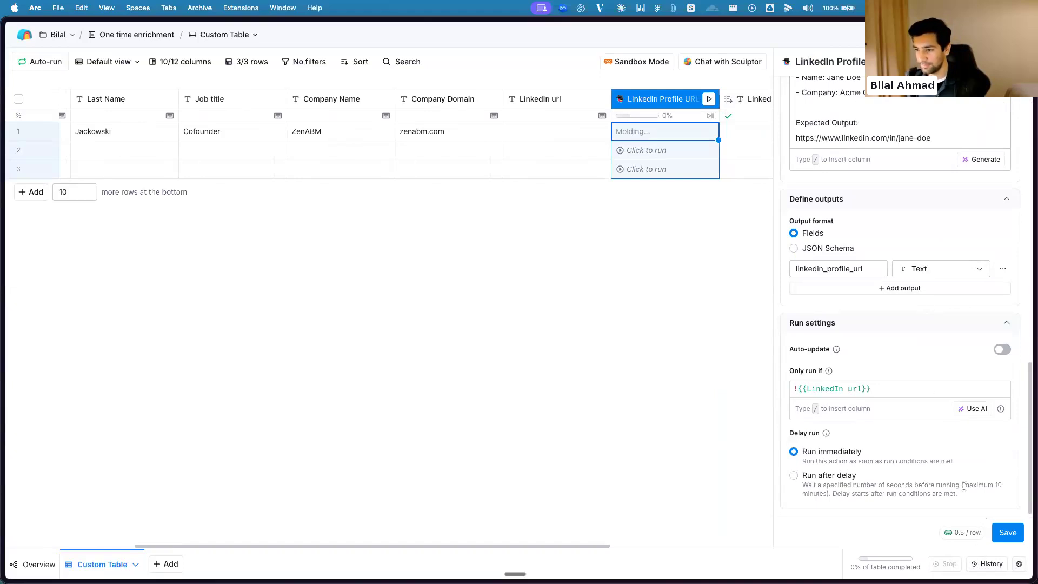
pyautogui.click(738, 317)
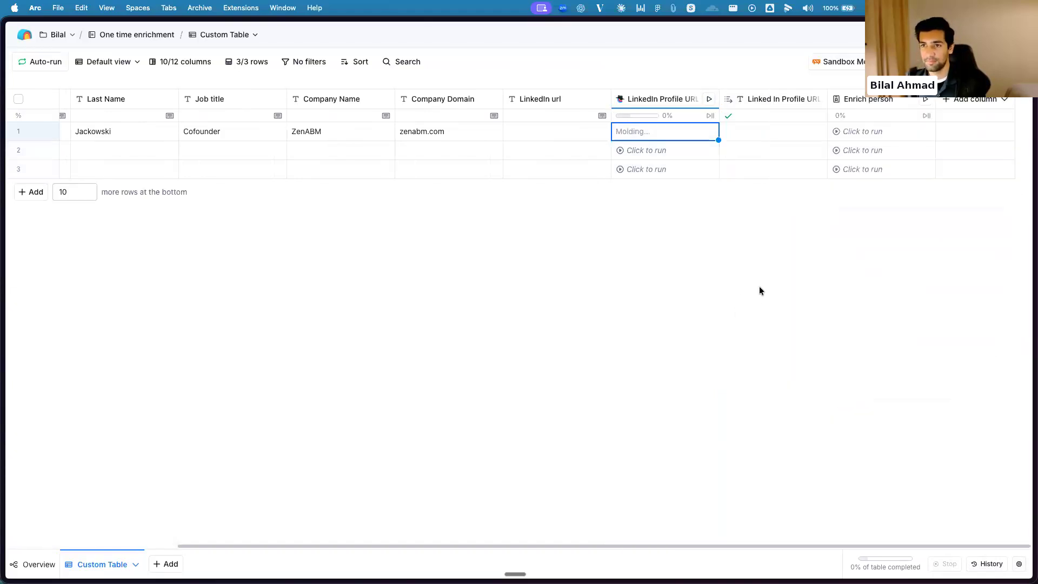
# Reload the table and retry the LinkedIn Profile URL lookup for row 1 only
pyautogui.press('super+r')
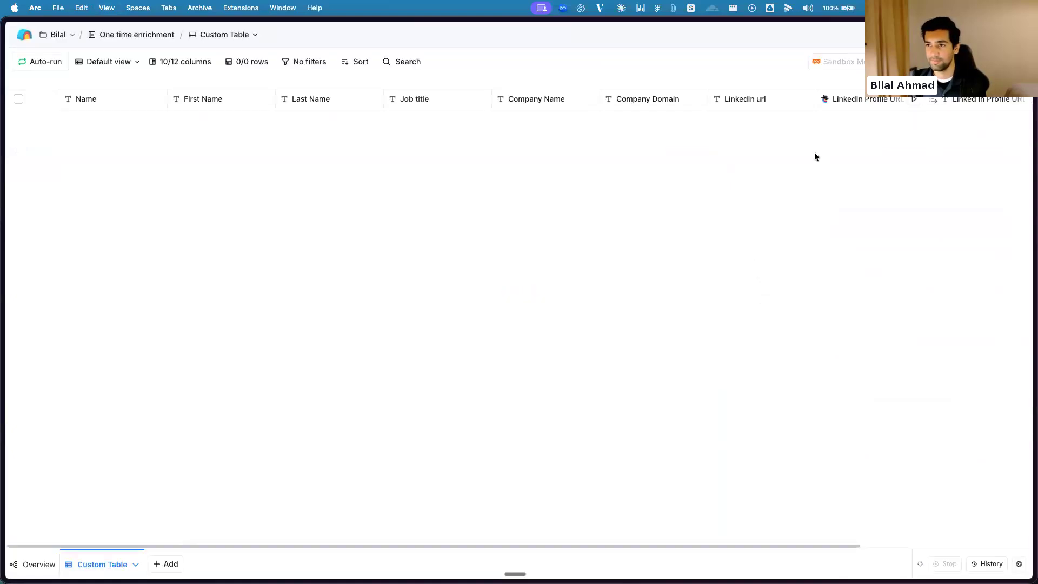
pyautogui.hscroll(5, 860, 173)
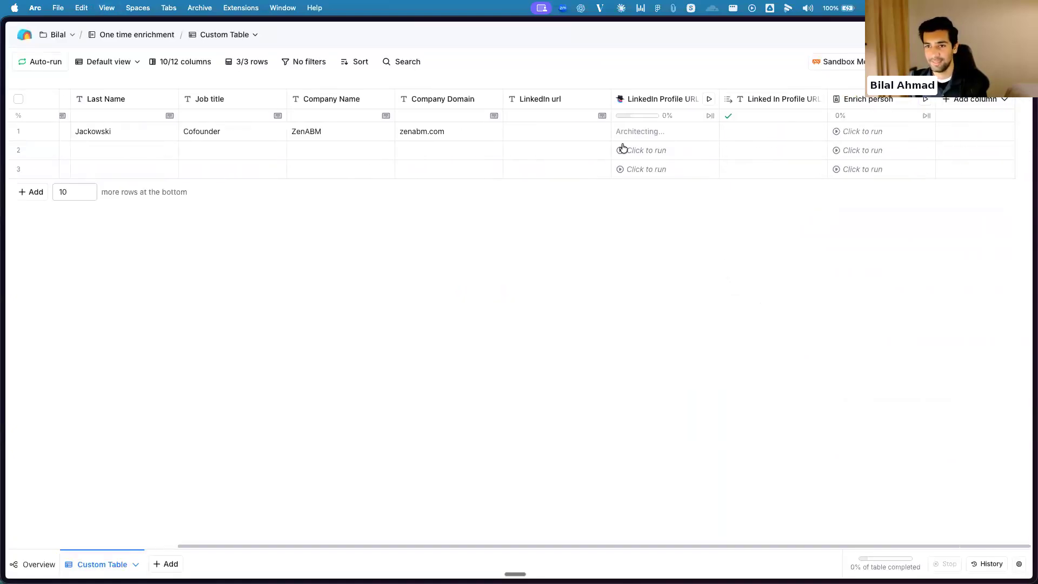
pyautogui.click(710, 133)
pyautogui.press('Left')
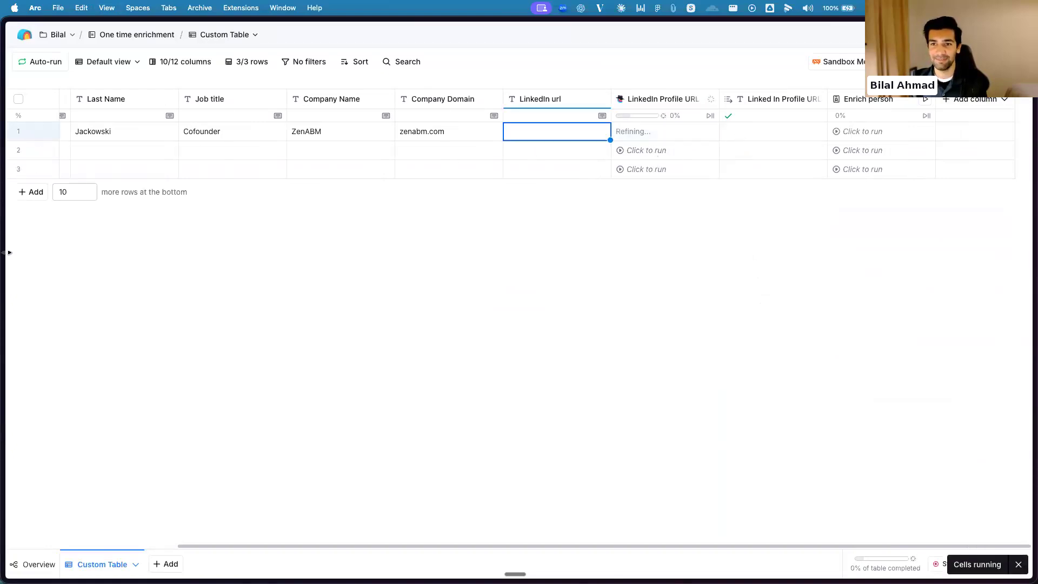
# Open the contact's LinkedIn profile in a new browser tab, copy its URL and return to the Clay Custom Table
pyautogui.moveTo(6, 135)
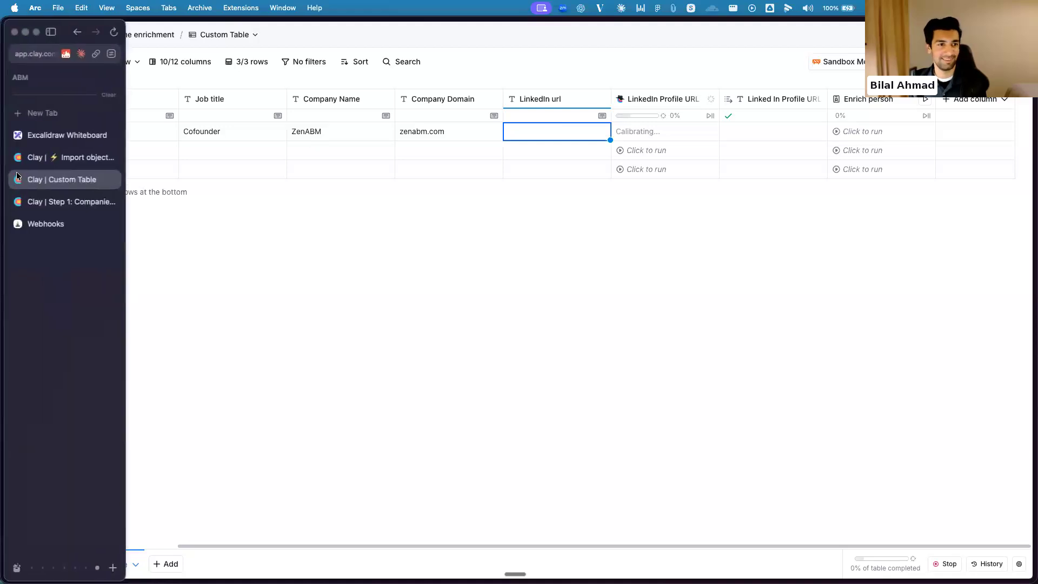
pyautogui.press('super+t')
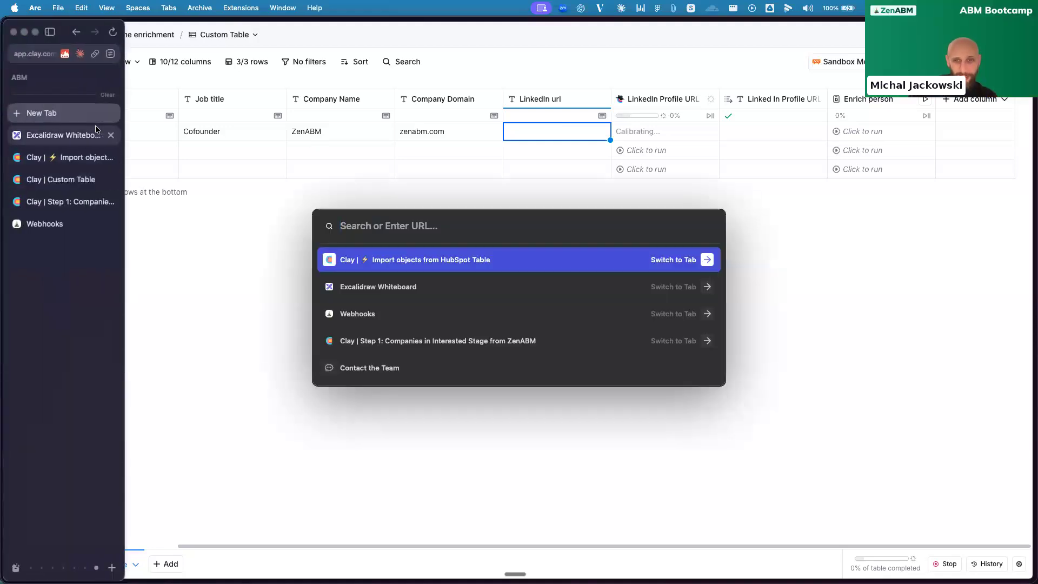
pyautogui.write('mich')
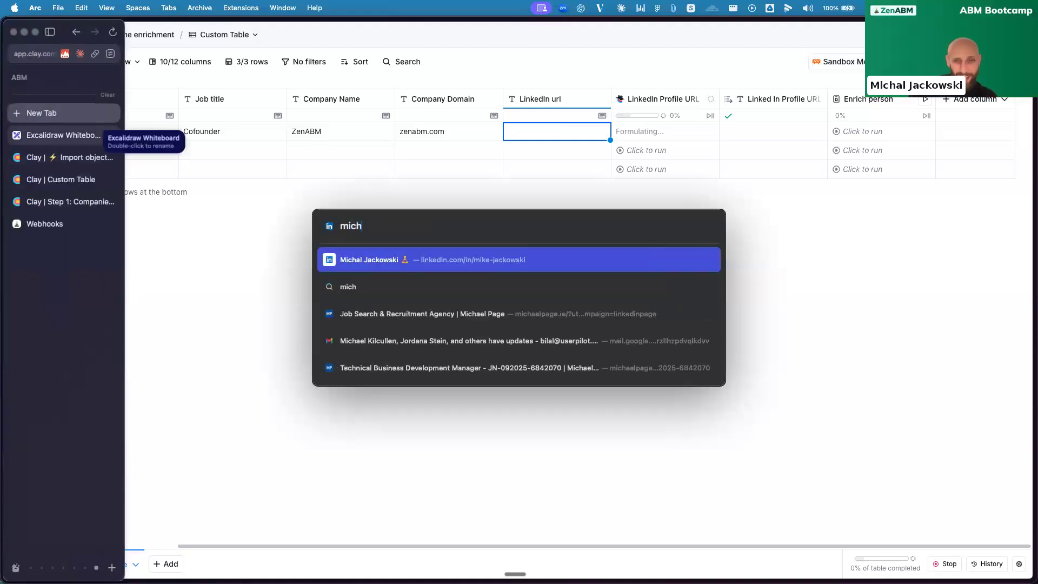
pyautogui.press('Return')
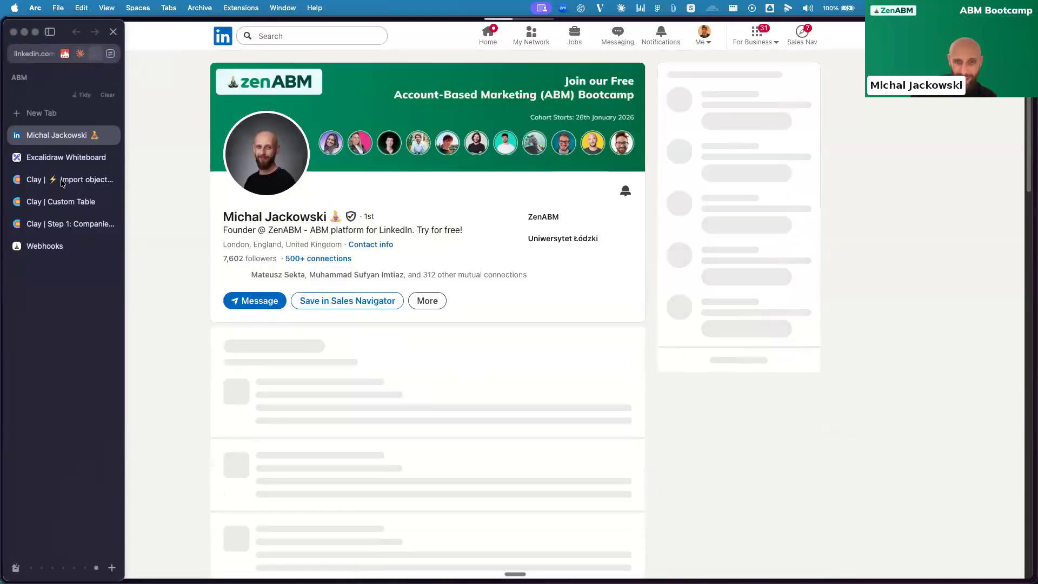
pyautogui.click(54, 181)
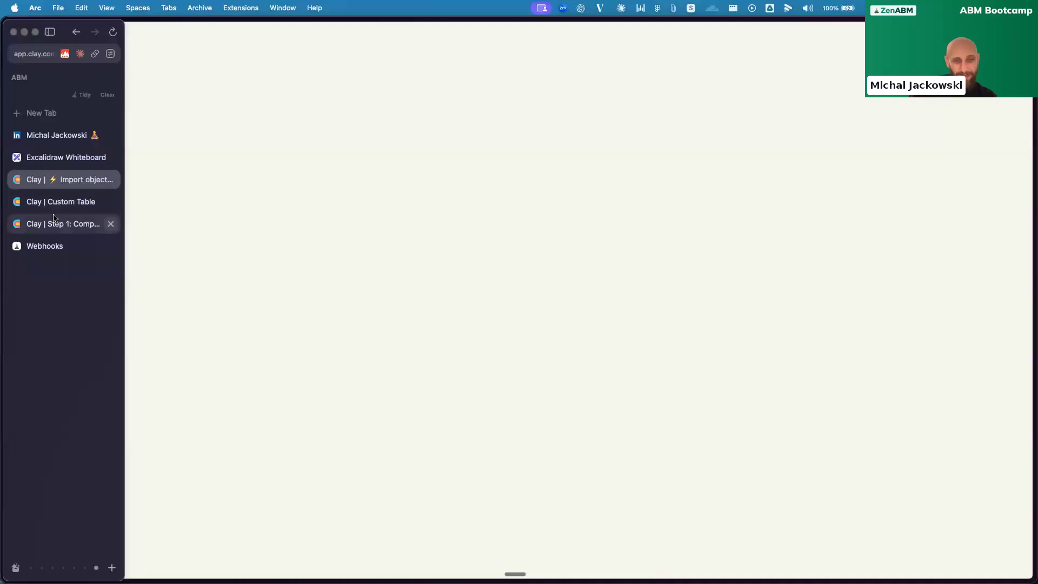
pyautogui.click(60, 202)
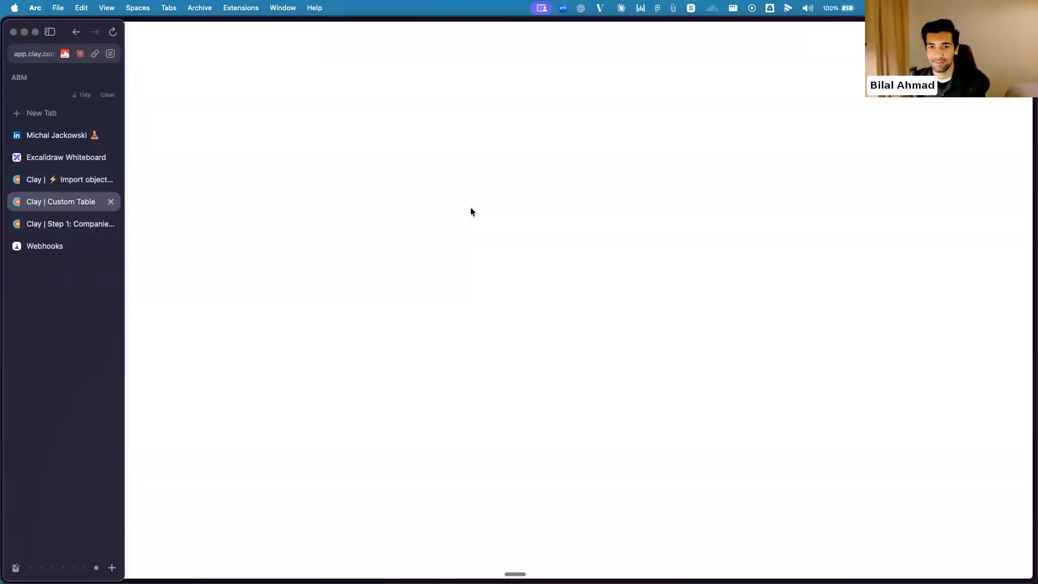
# Paste the contact's LinkedIn profile URL into row 1 of the LinkedIn url column
pyautogui.click(749, 137)
pyautogui.click(556, 136)
pyautogui.click(557, 136)
pyautogui.press('super+v')
pyautogui.press('Return')
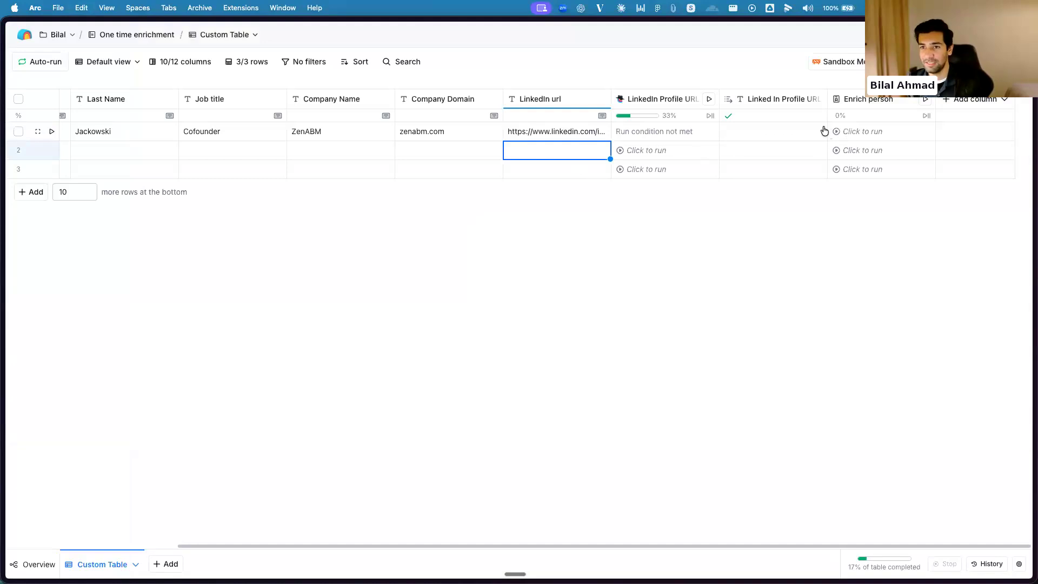
# Copy row 1's LinkedIn url value into the Linked In Profile URL linkedin Profile Url column
pyautogui.click(603, 139)
pyautogui.press('super+c')
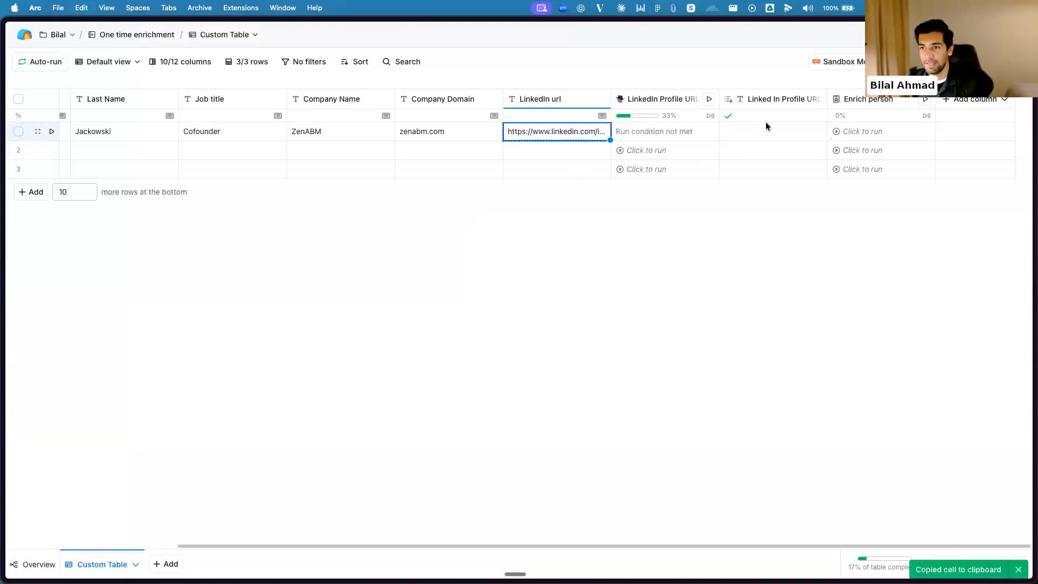
pyautogui.click(767, 131)
pyautogui.press('super+v')
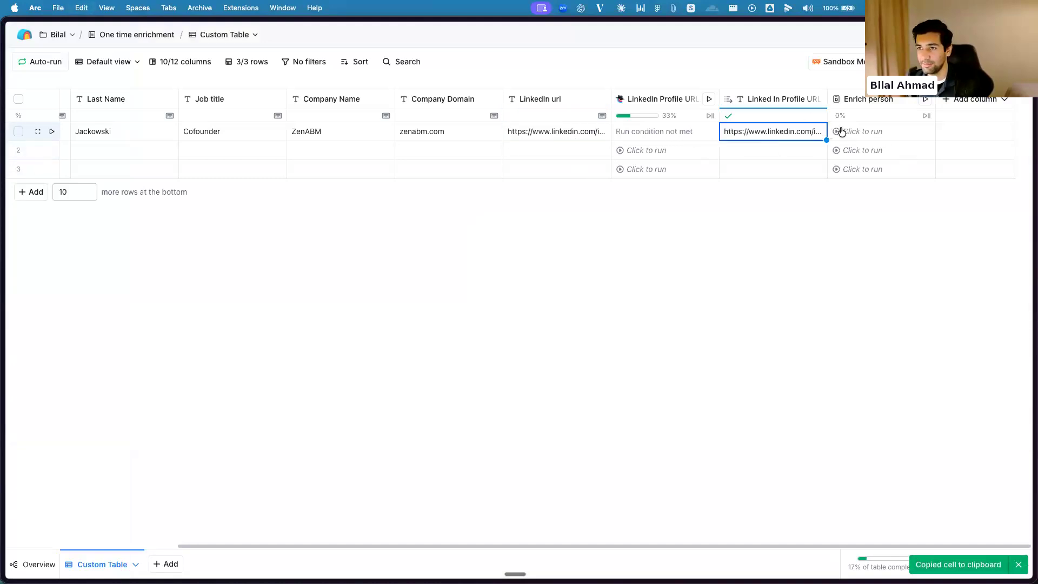
# Run the Enrich person enrichment for row 1 only
pyautogui.click(841, 132)
pyautogui.hscroll(-5, 781, 213)
pyautogui.hscroll(4, 803, 224)
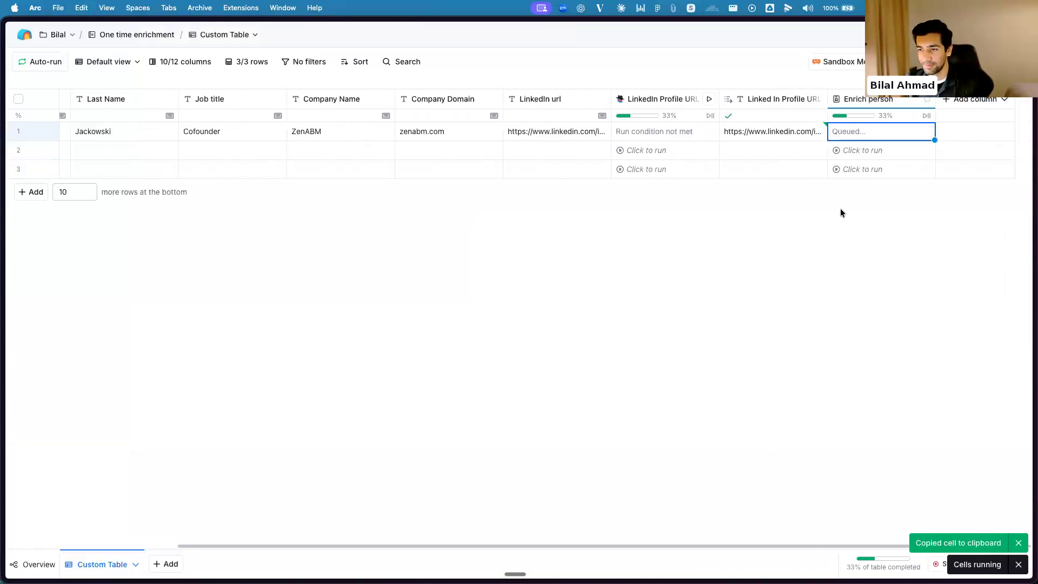
# Open row 1's Enrich person cell details and examine the returned profile fields, expanding the first Languages entry
pyautogui.click(858, 133)
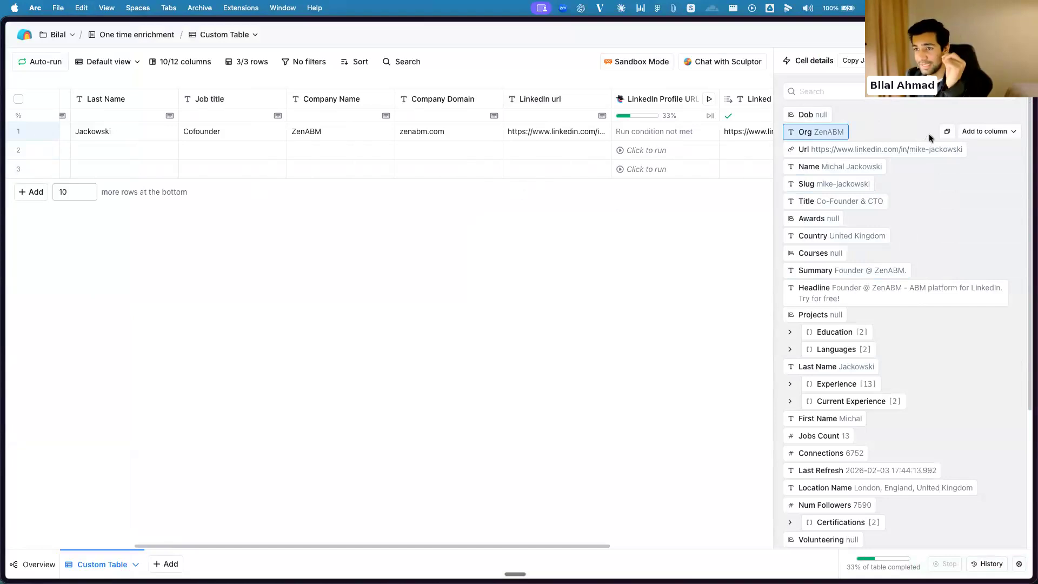
pyautogui.scroll(-1, 953, 189)
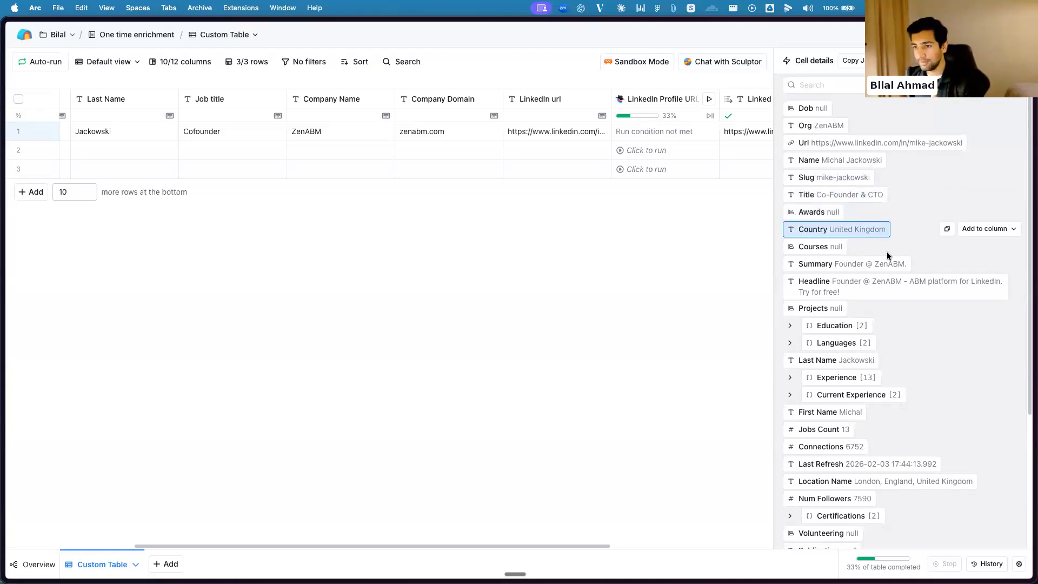
pyautogui.scroll(-5, 886, 252)
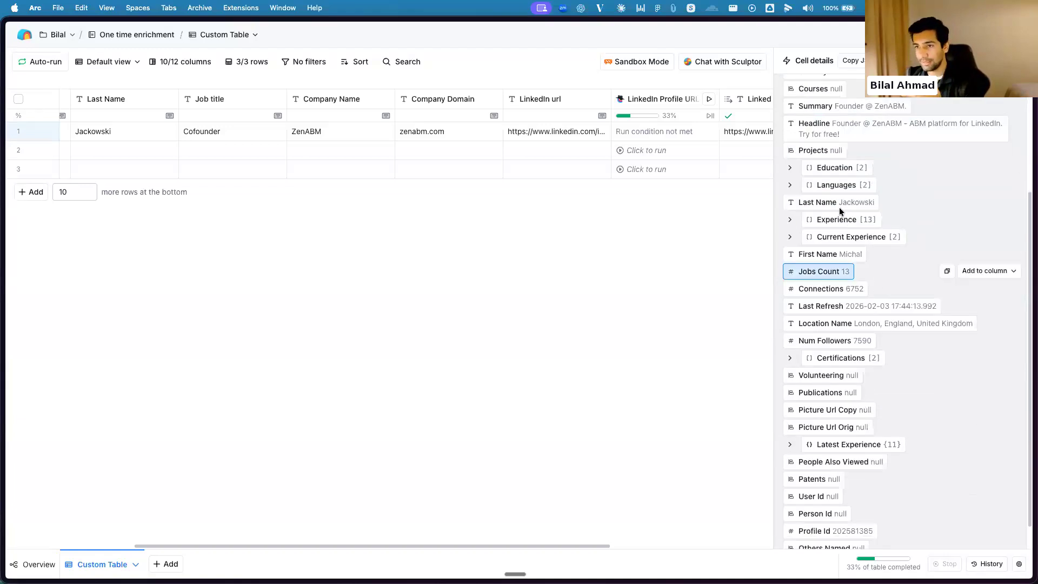
pyautogui.click(790, 185)
pyautogui.click(799, 203)
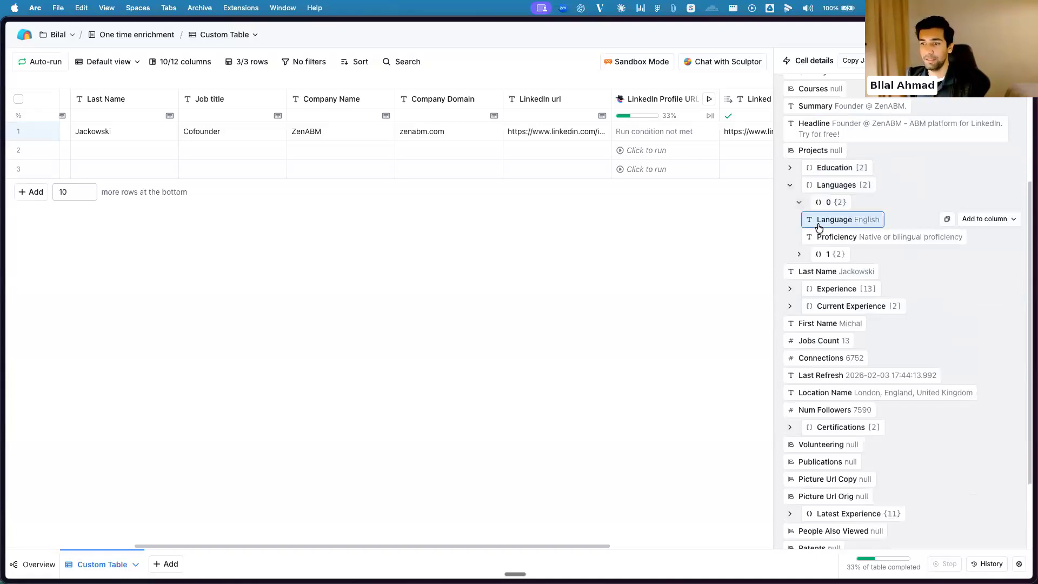
# Examine the second Languages entry and the first Education entry in the enriched profile, collapsing both lists when done
pyautogui.click(798, 254)
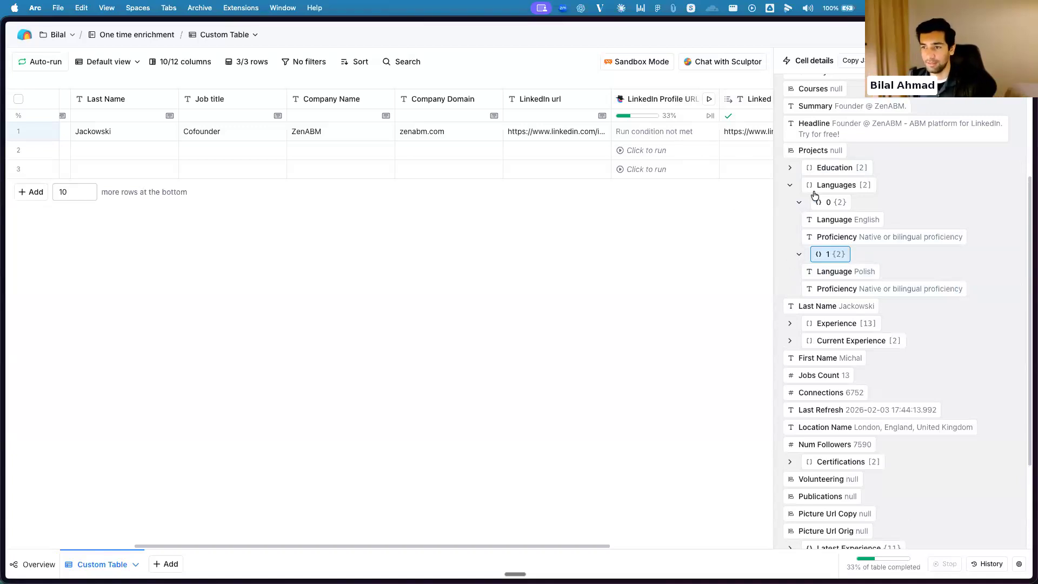
pyautogui.click(790, 168)
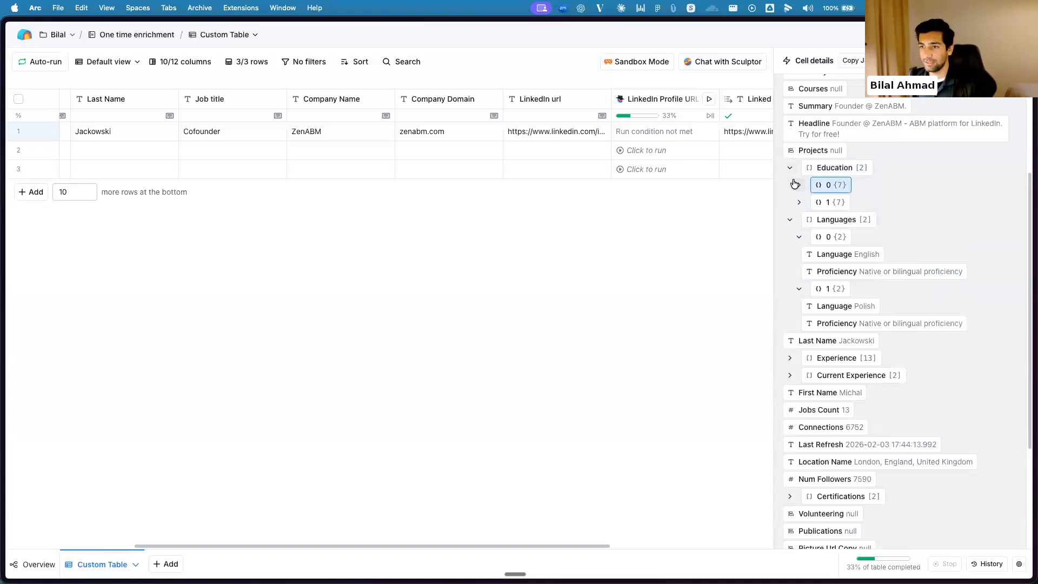
pyautogui.click(796, 184)
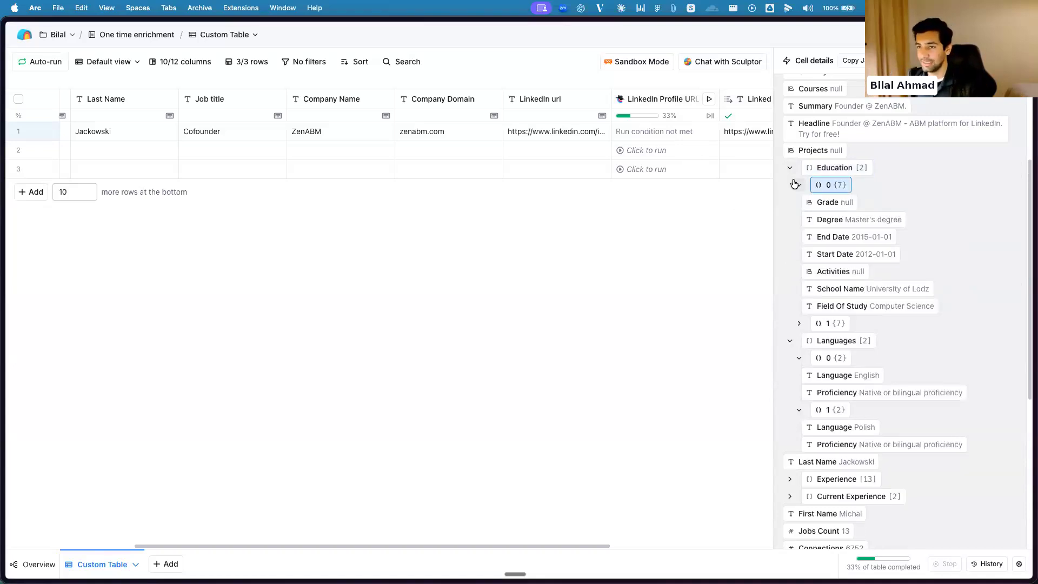
pyautogui.click(790, 168)
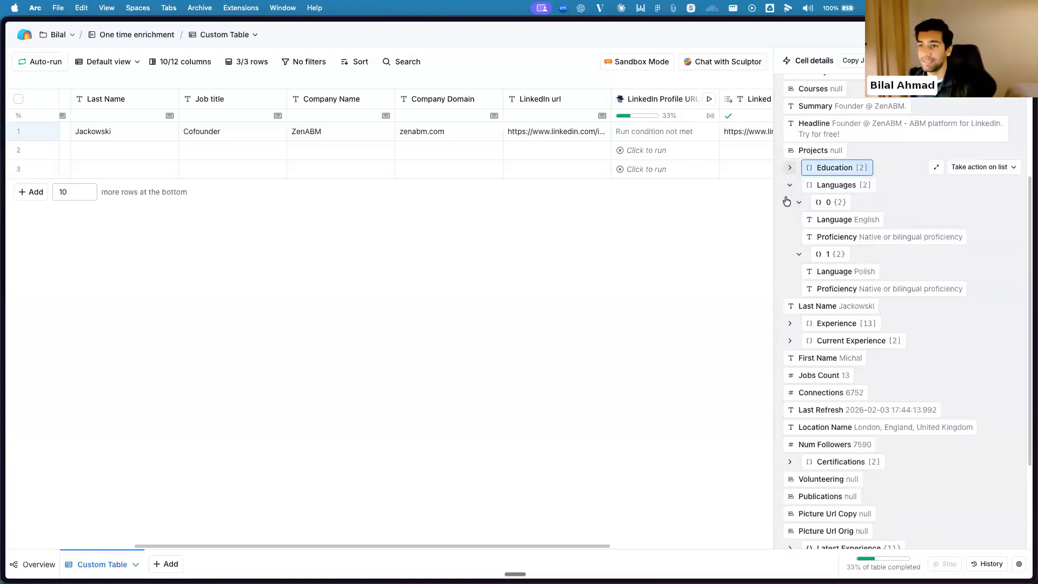
pyautogui.click(790, 185)
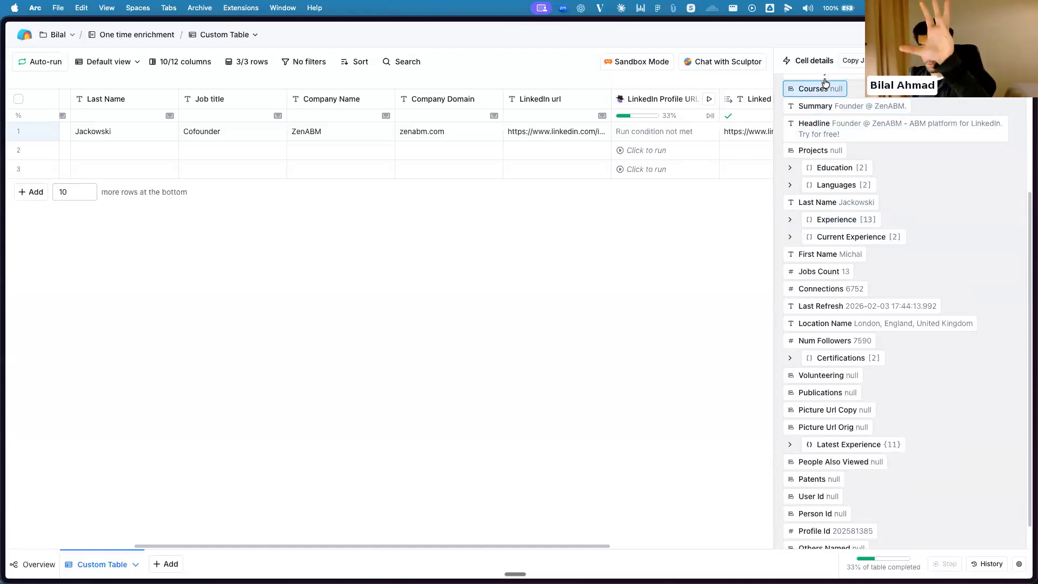
# Review the returned profile fields from Dob through Others Named in row 1's Enrich person cell details
pyautogui.scroll(3, 823, 89)
pyautogui.scroll(-4, 897, 321)
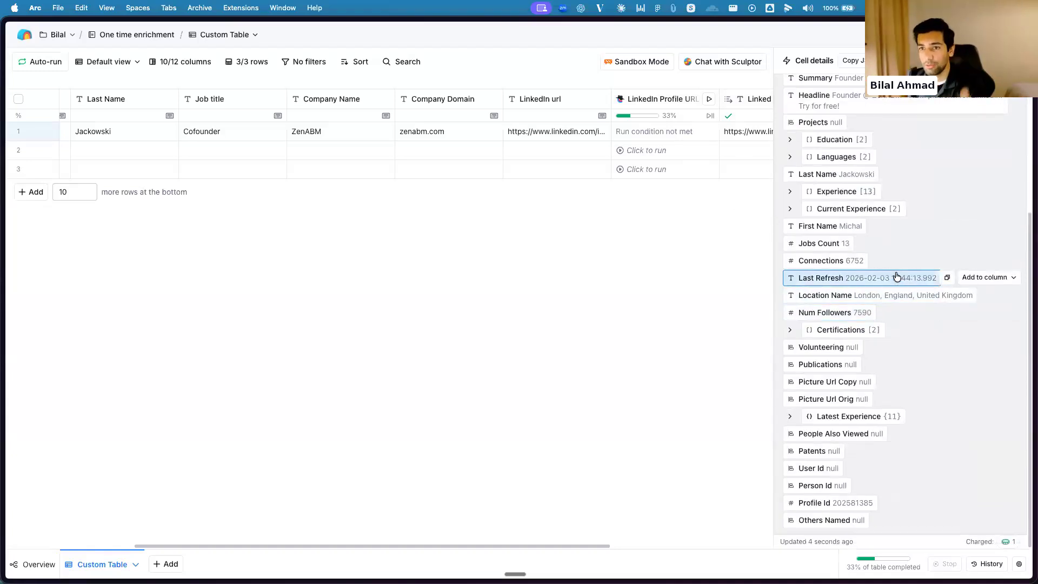
pyautogui.scroll(4, 971, 162)
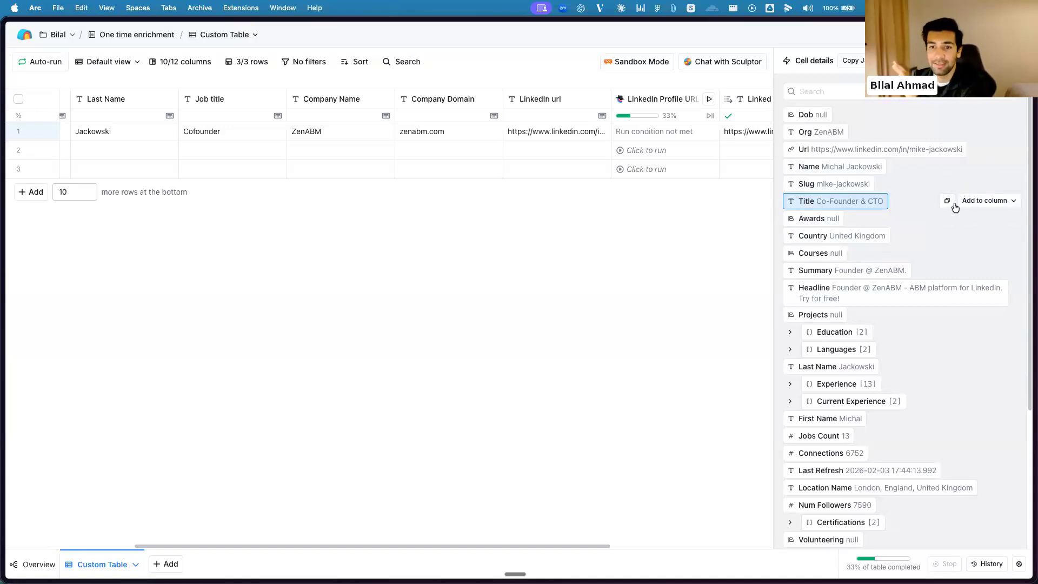
pyautogui.scroll(-1, 955, 207)
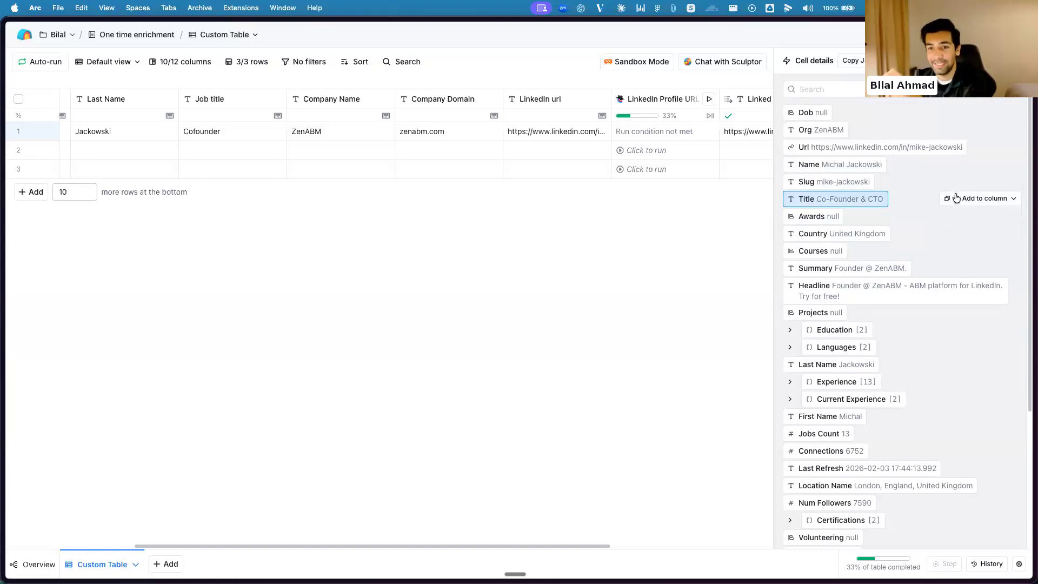
pyautogui.scroll(-2, 939, 179)
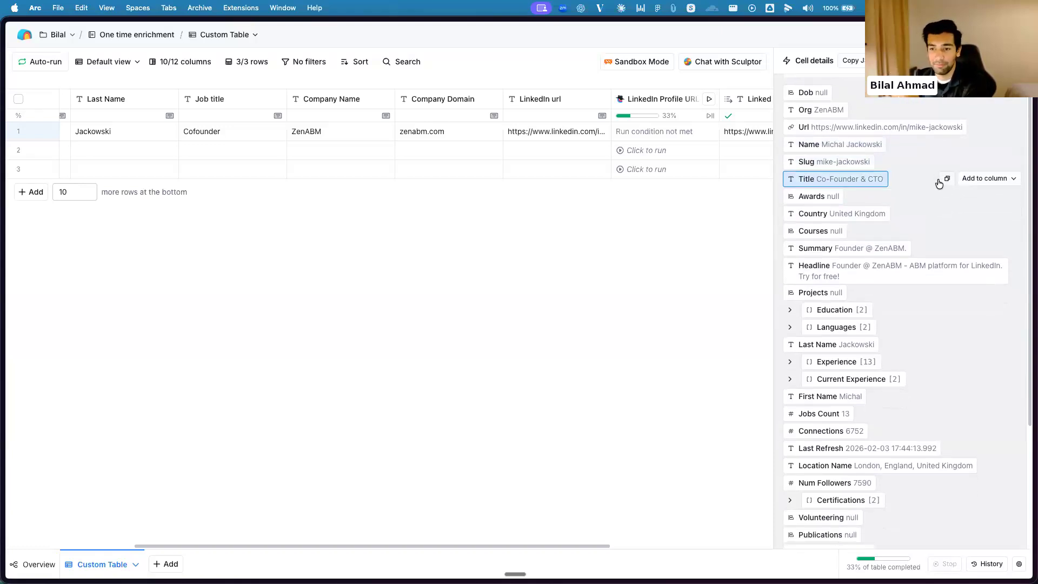
pyautogui.scroll(-3, 939, 195)
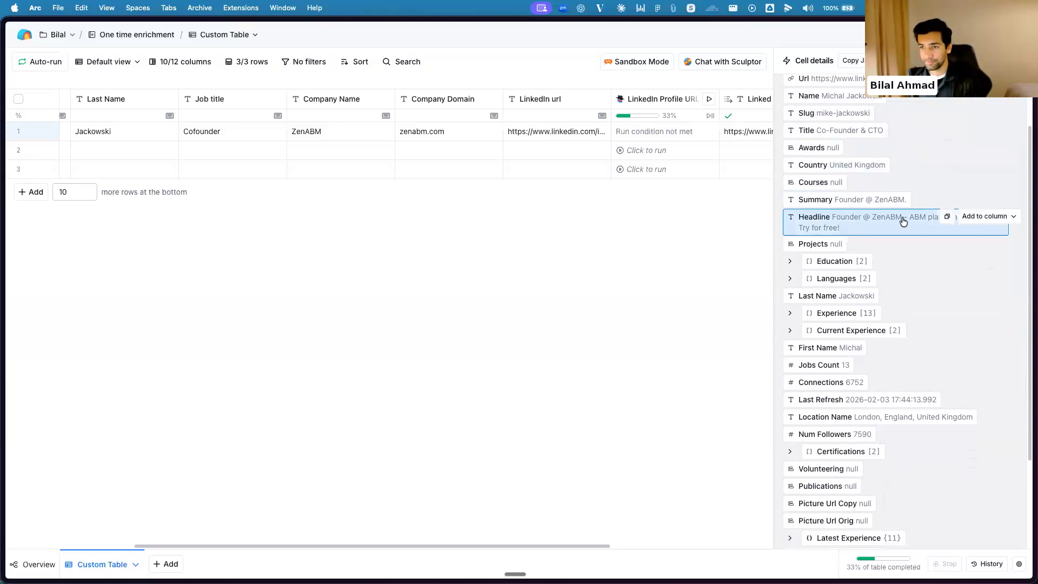
pyautogui.scroll(-5, 835, 243)
pyautogui.scroll(-1, 798, 268)
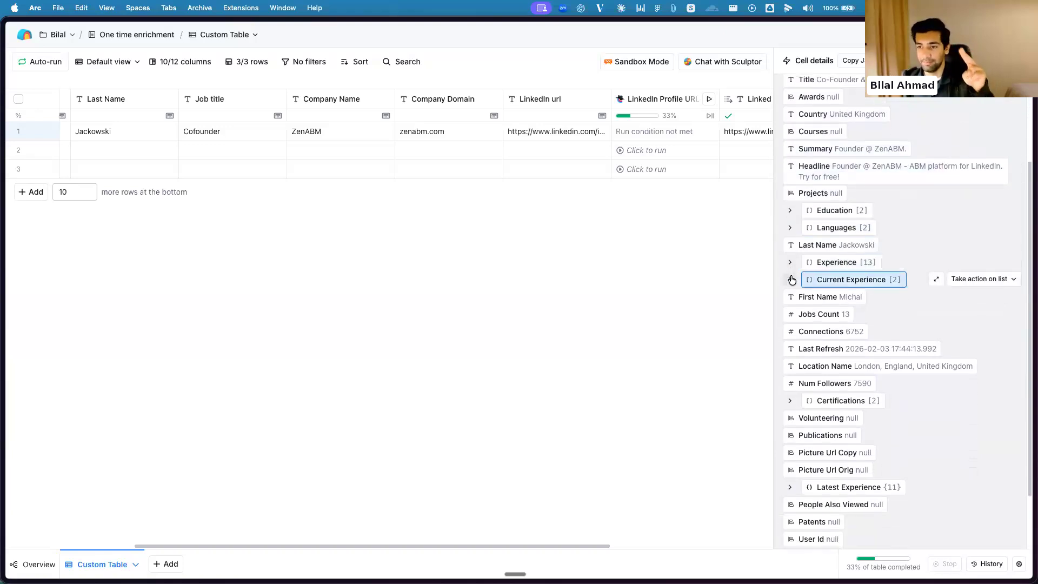
# Inspect the first entry of the Current Experience list and of the Experience list, collapsing each after viewing
pyautogui.click(790, 279)
pyautogui.click(795, 298)
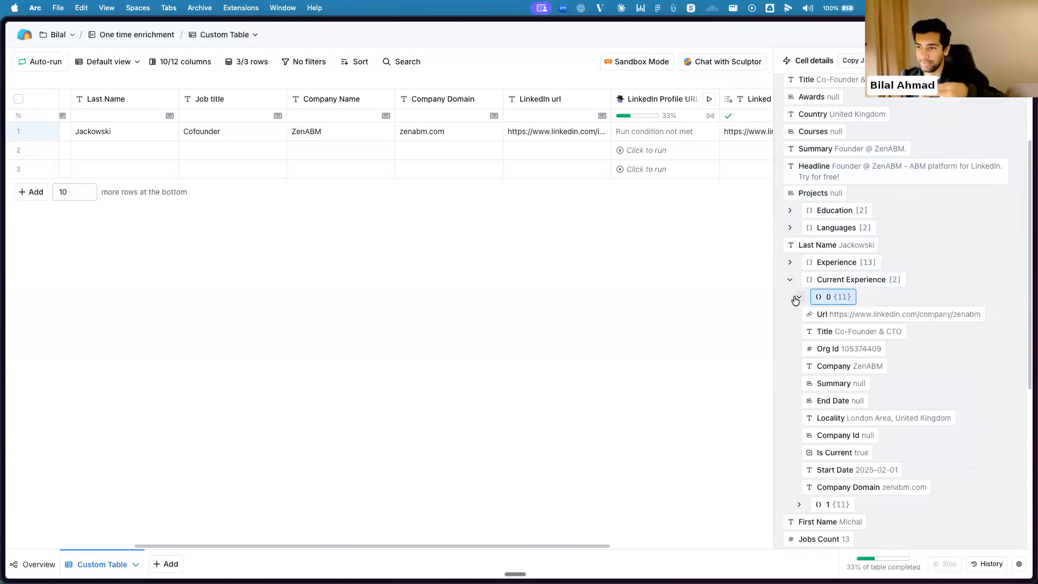
pyautogui.click(799, 297)
pyautogui.click(790, 279)
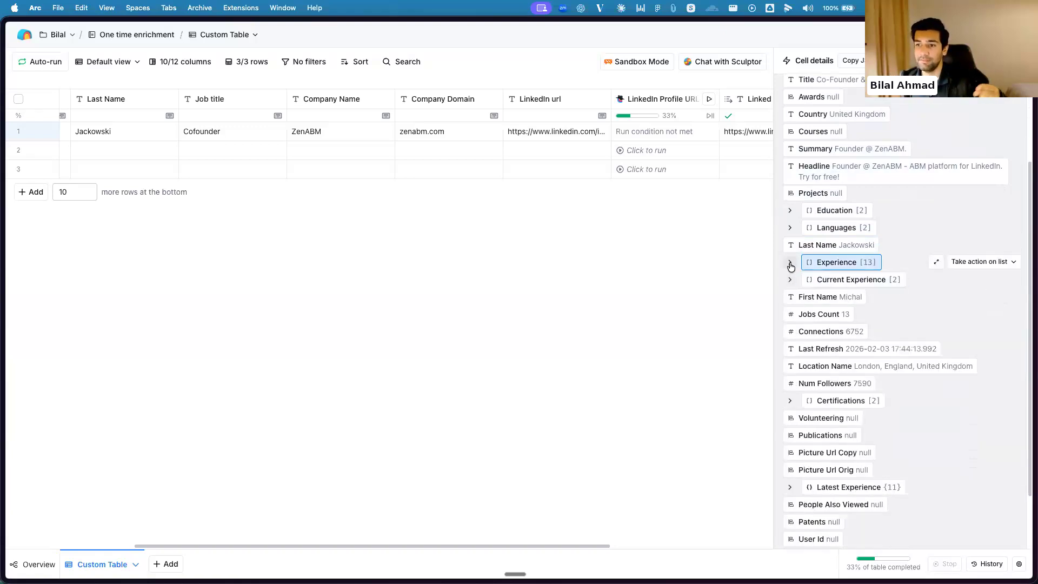
pyautogui.click(790, 262)
pyautogui.click(796, 281)
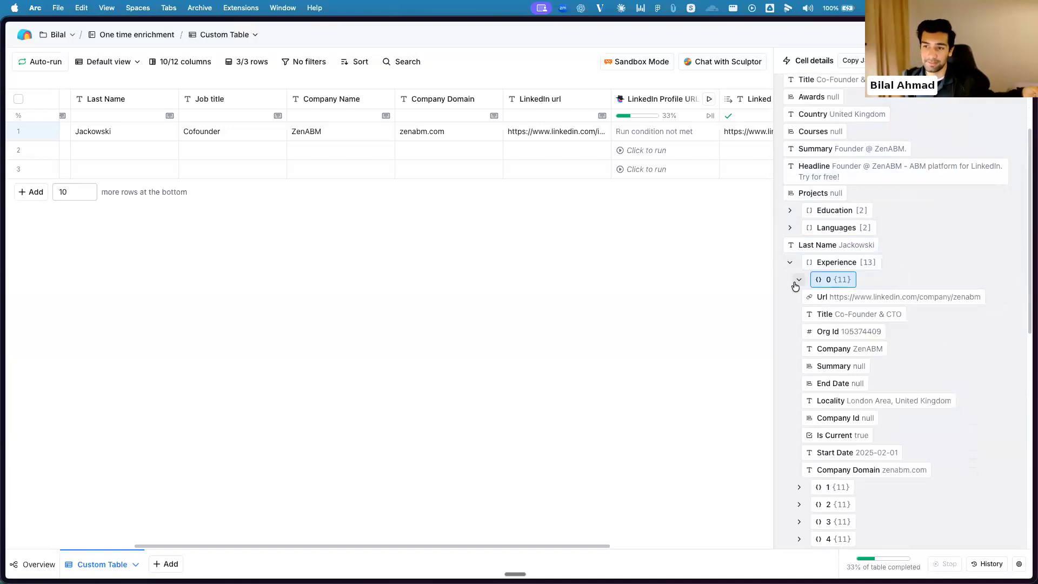
pyautogui.click(799, 279)
pyautogui.click(790, 262)
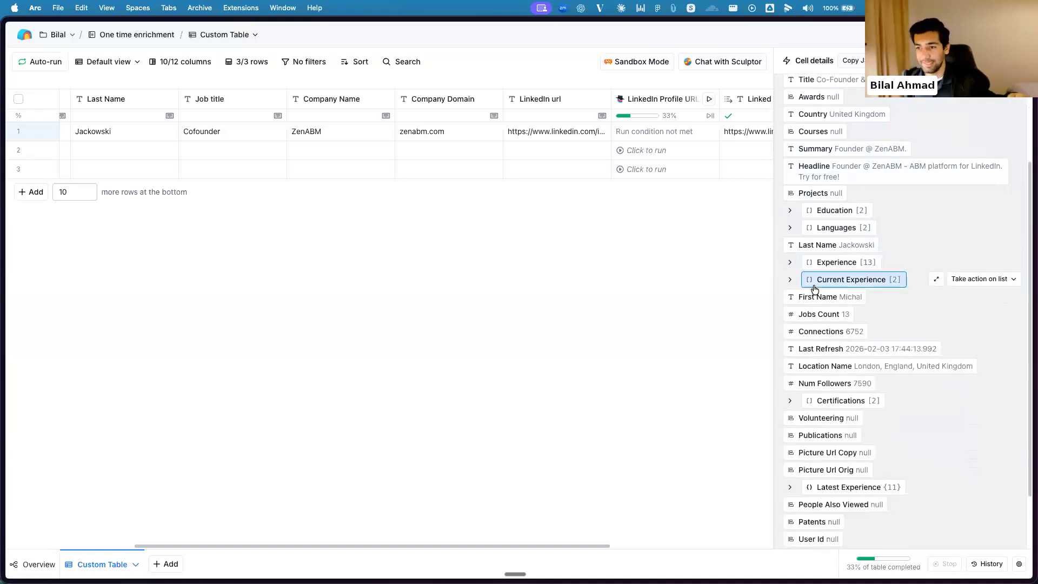
# Look over the remaining profile fields, such as Connections and Latest Experience, and close the cell details
pyautogui.scroll(-2, 844, 321)
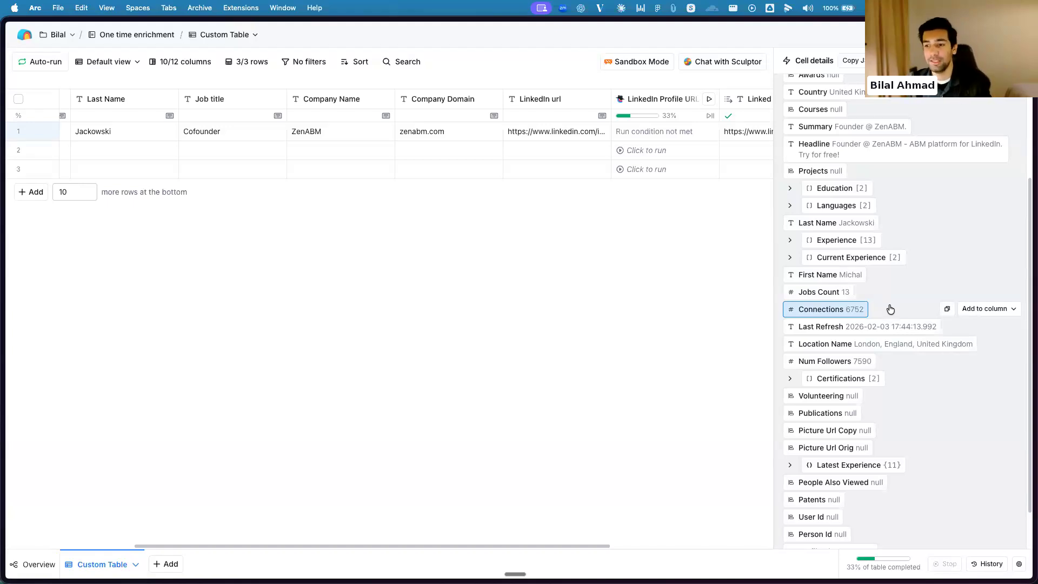
pyautogui.scroll(-2, 865, 364)
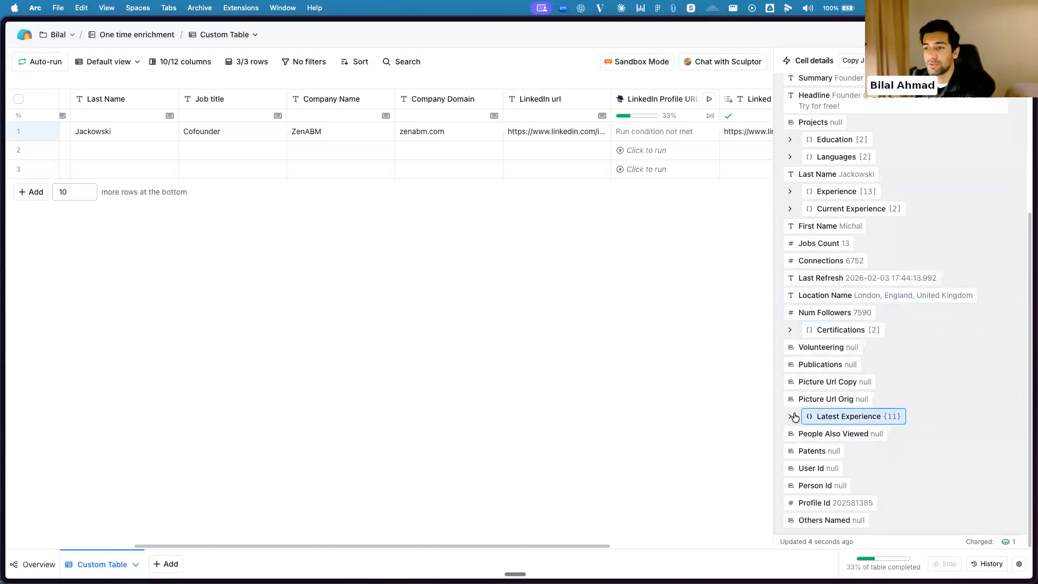
pyautogui.scroll(8, 847, 117)
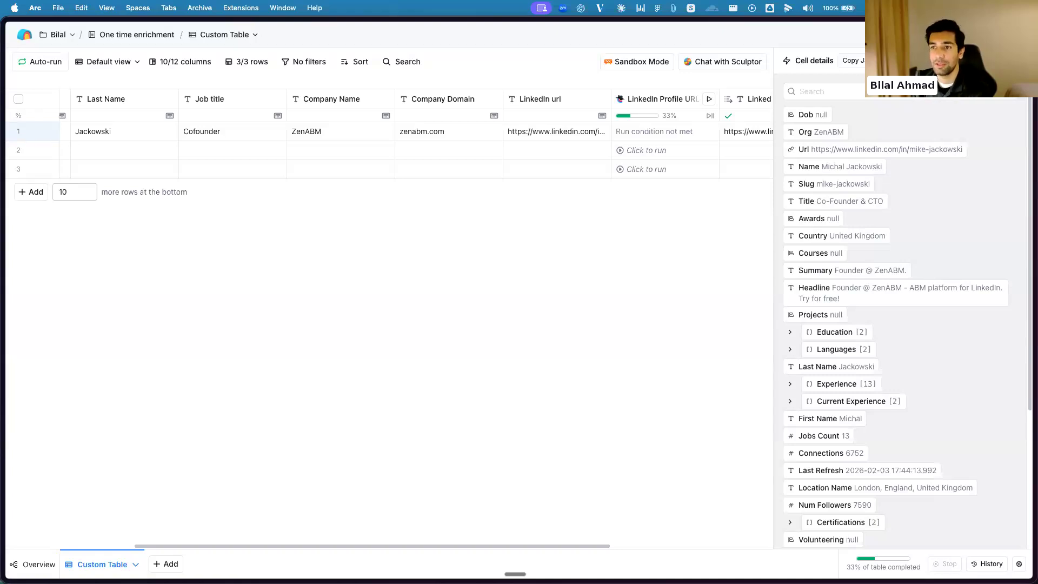
pyautogui.press('Escape')
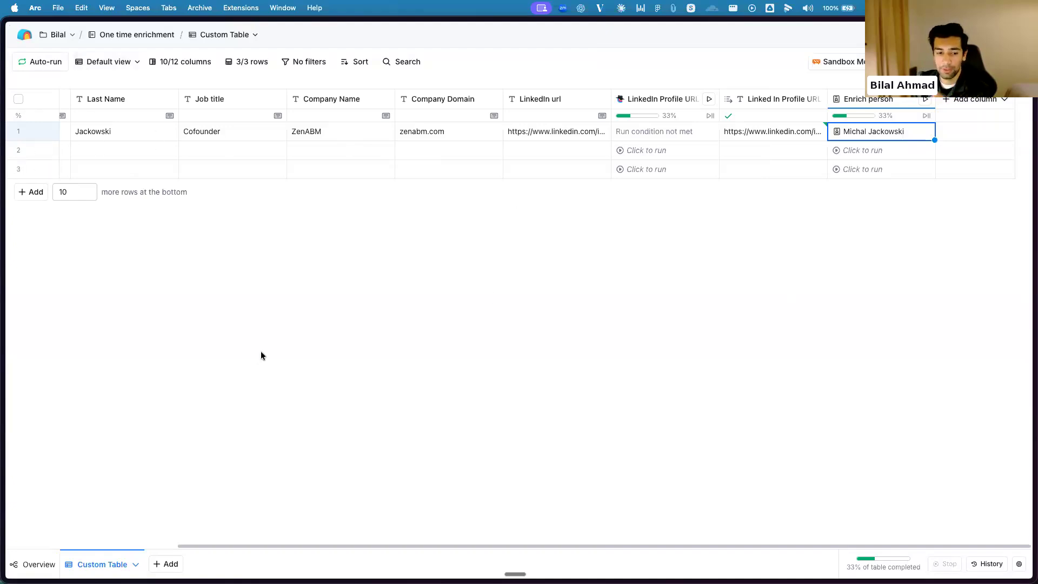
# Start a new Find companies table and examine its search criteria, from Company attributes to Limit results, including the Exclude companies section
pyautogui.click(169, 563)
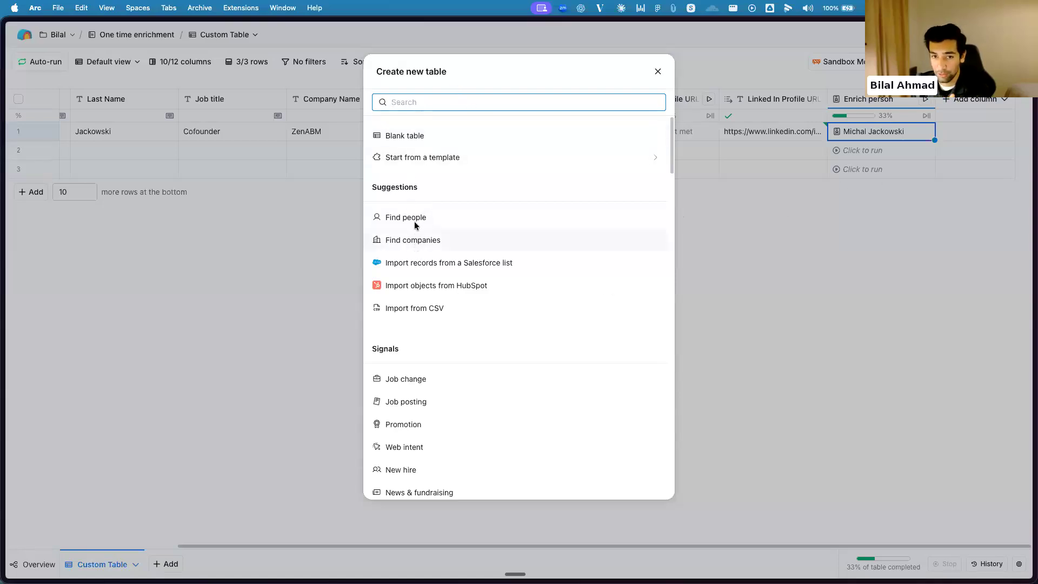
pyautogui.click(416, 244)
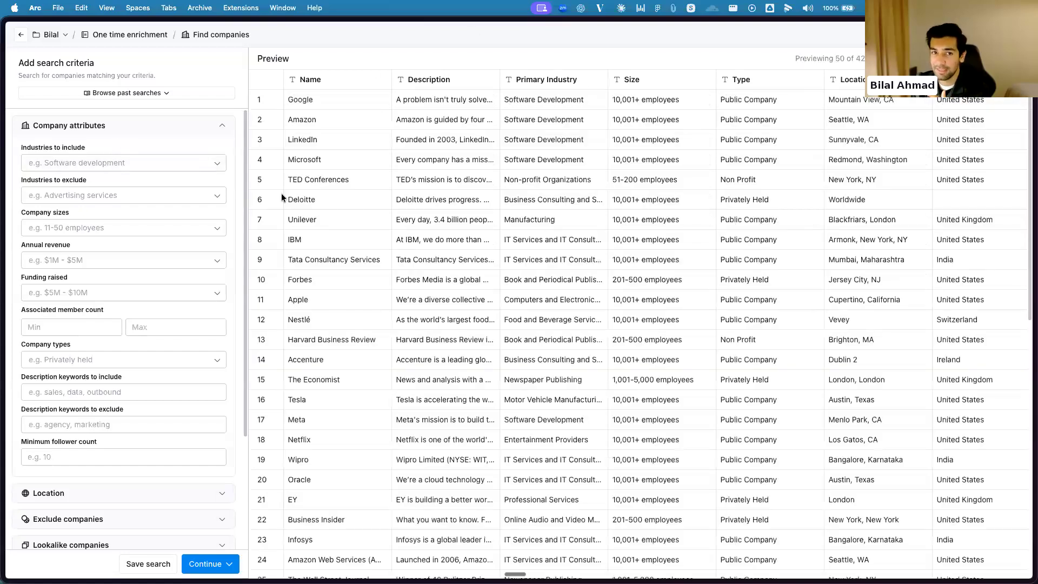
pyautogui.scroll(-5, 171, 210)
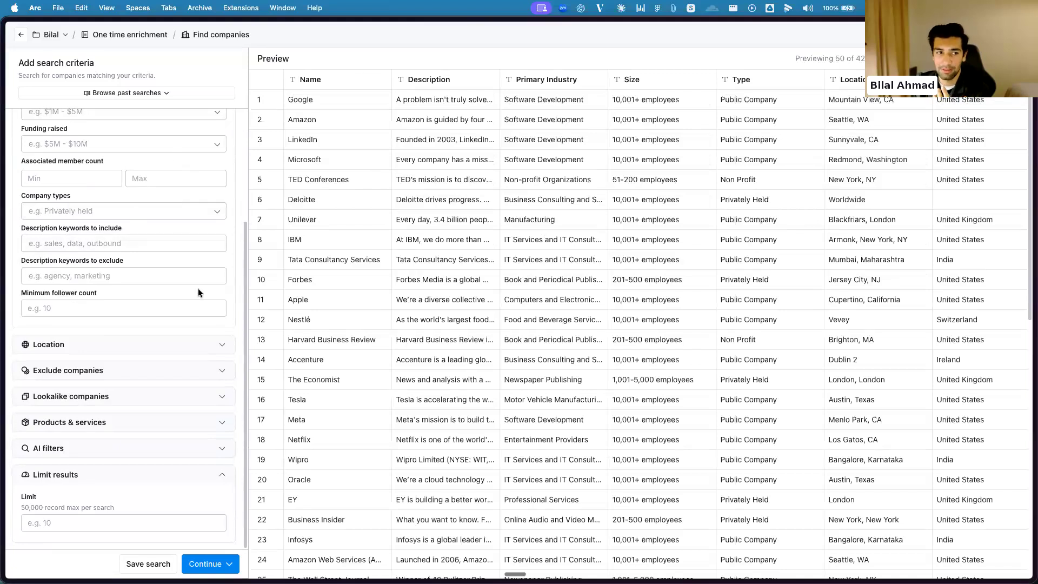
pyautogui.scroll(5, 171, 279)
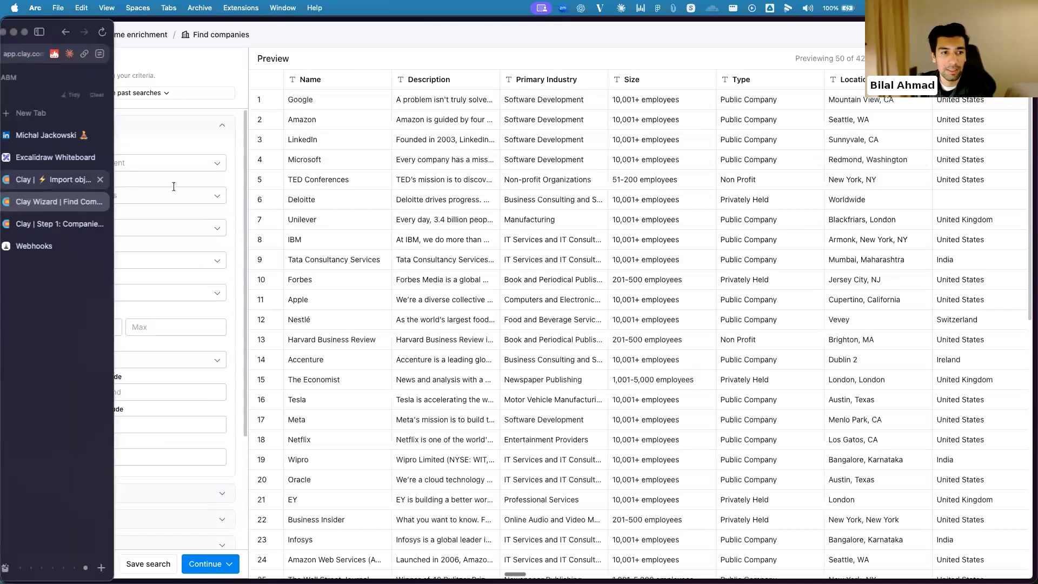
pyautogui.scroll(-3, 162, 227)
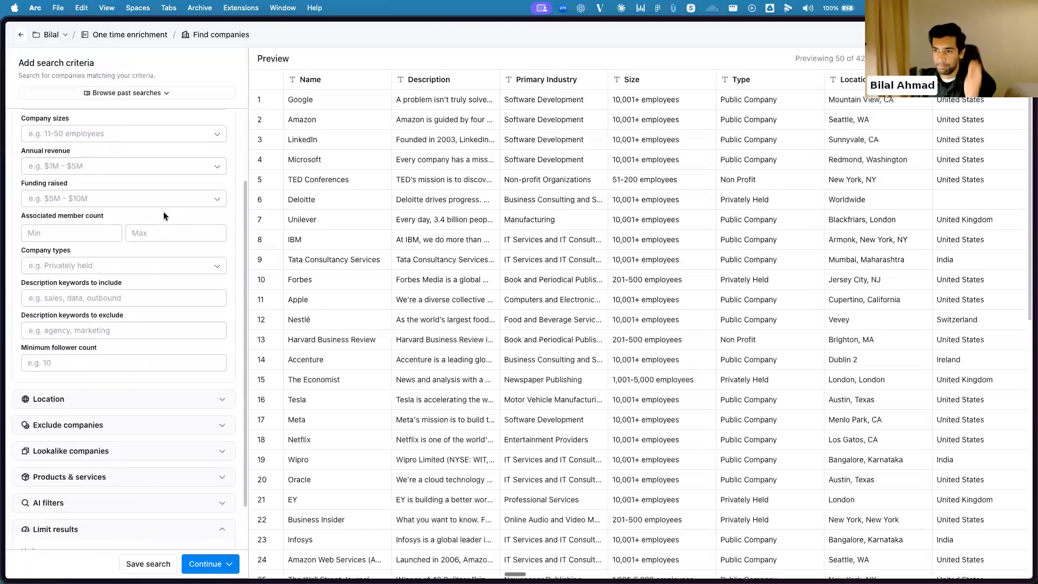
pyautogui.scroll(-2, 171, 228)
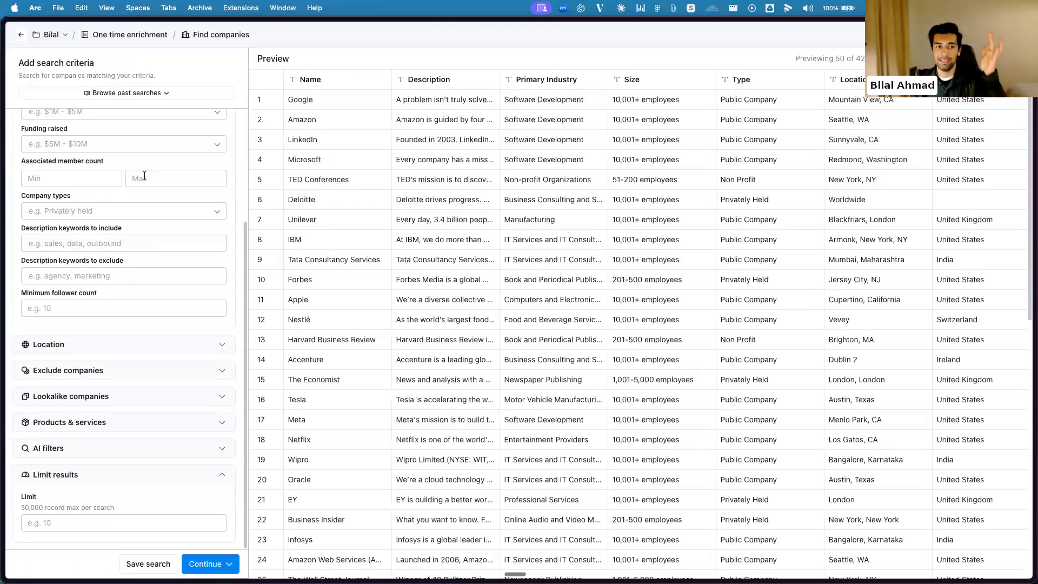
pyautogui.scroll(6, 184, 248)
pyautogui.scroll(-6, 184, 249)
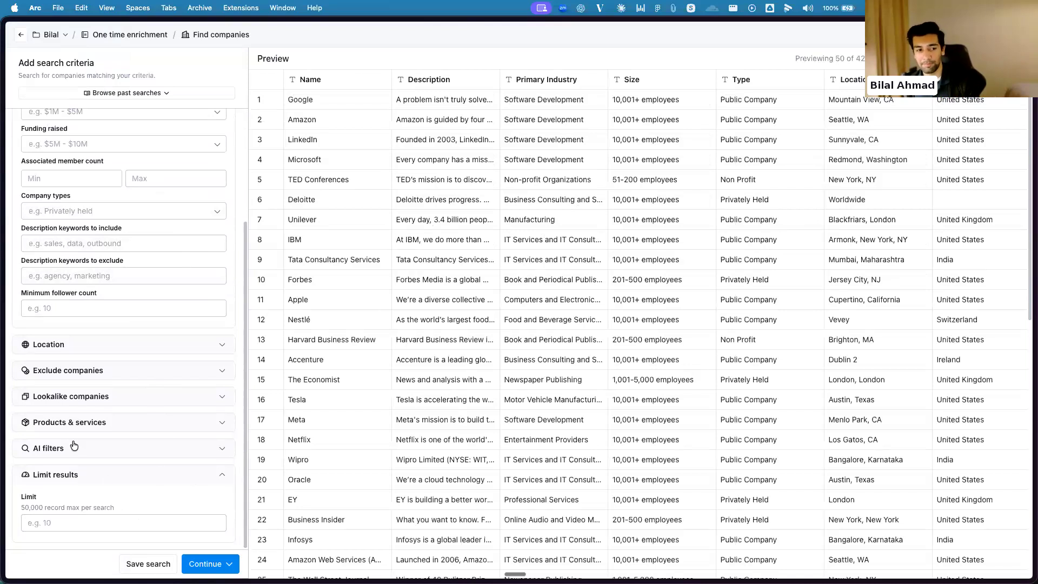
pyautogui.click(81, 373)
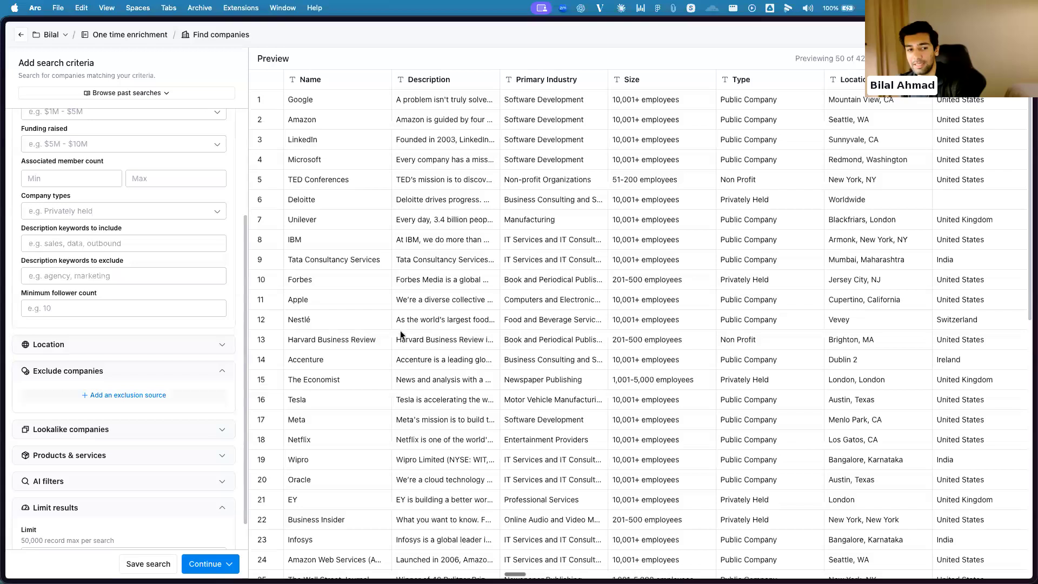
pyautogui.click(222, 366)
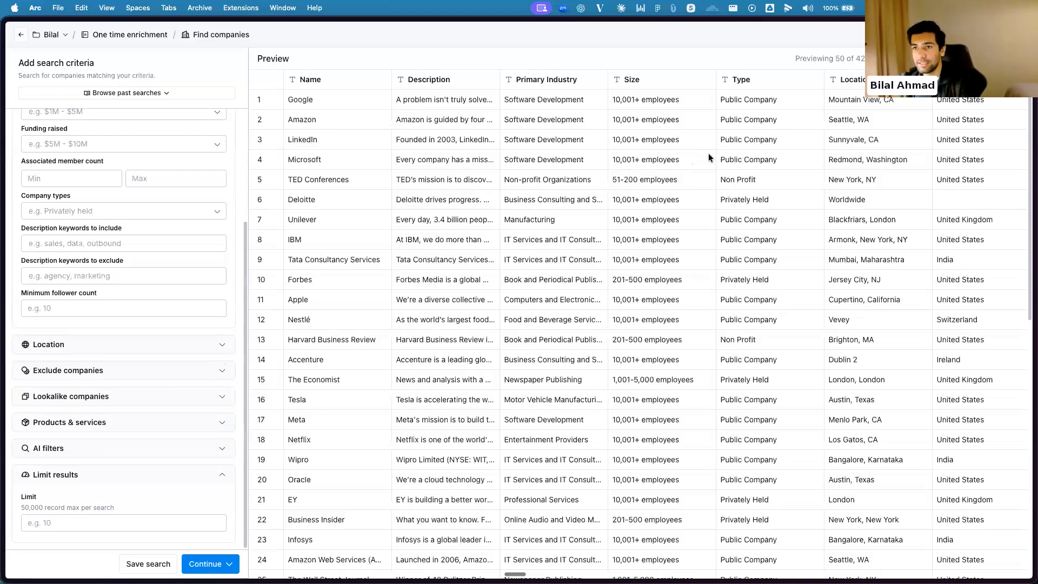
# Look across the company preview's columns and return to the One time enrichment workbook overview without running the search
pyautogui.hscroll(1, 602, 320)
pyautogui.hscroll(5, 569, 310)
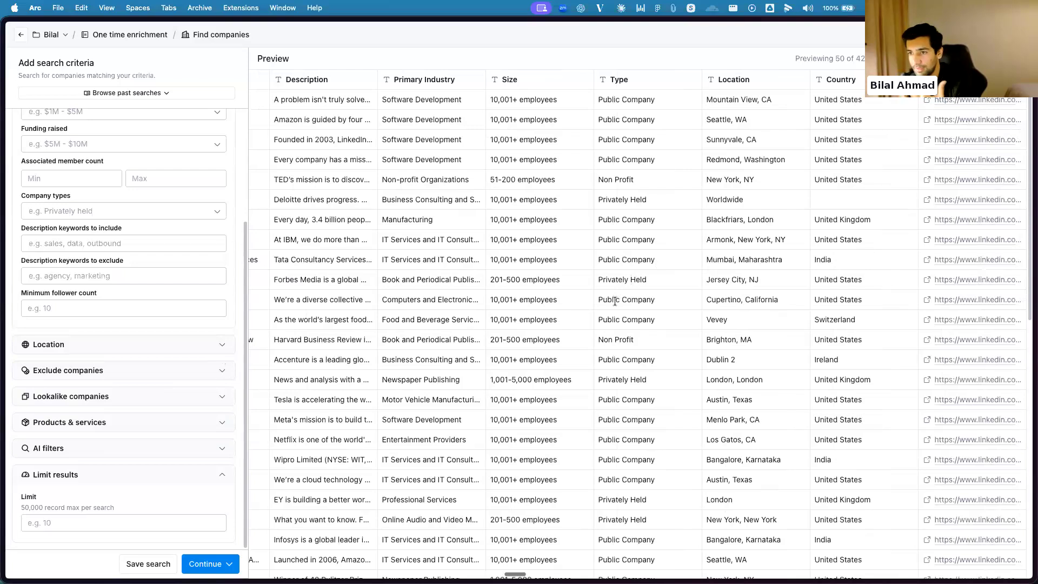
pyautogui.hscroll(-5, 623, 297)
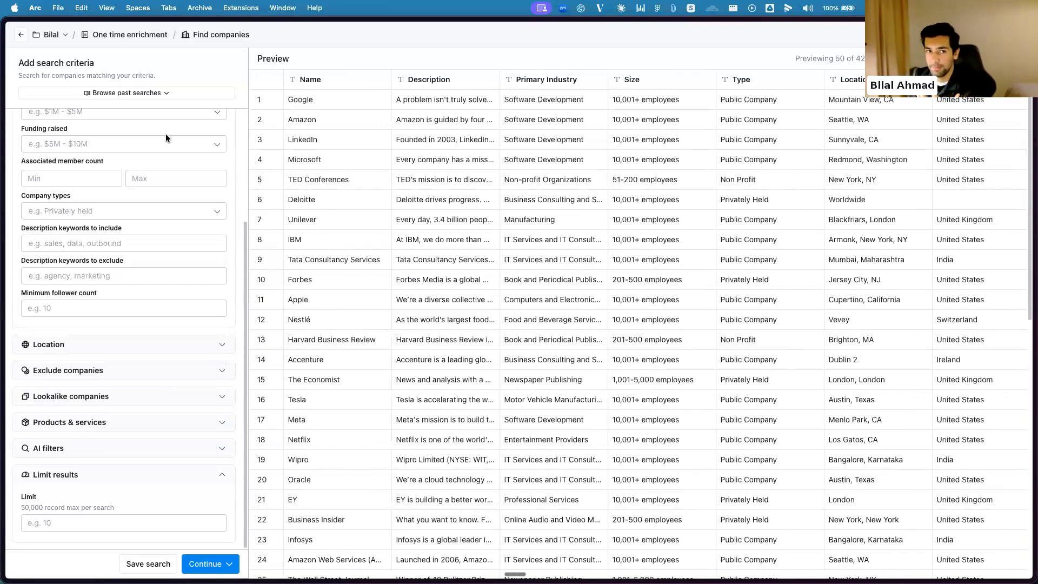
pyautogui.scroll(3, 166, 134)
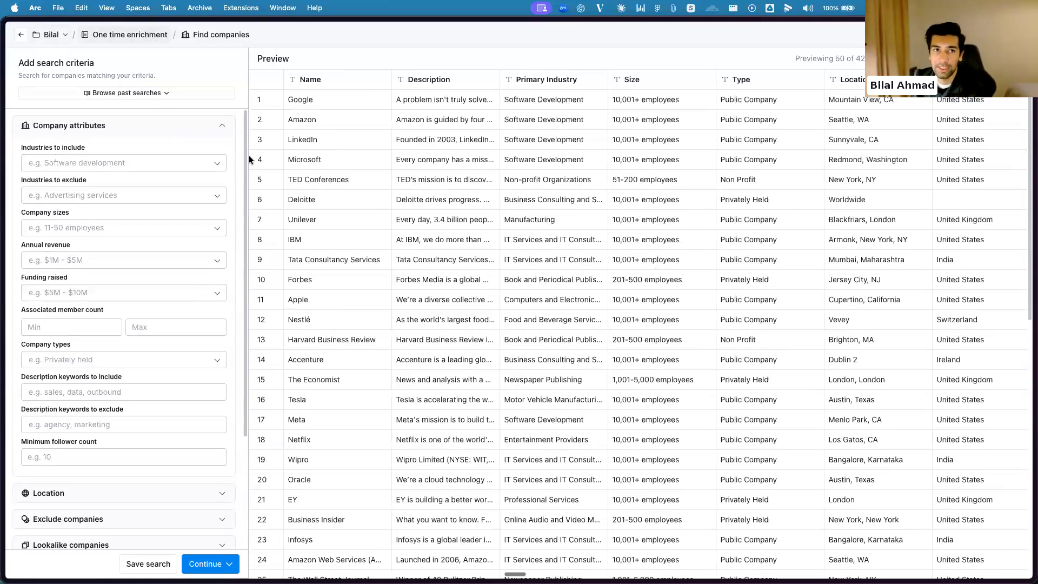
pyautogui.click(150, 35)
# View the Clay table "Step 1: Companies in Interested Stage from ZenABM" and the Webhooks list in ZenABM
pyautogui.moveTo(4, 200)
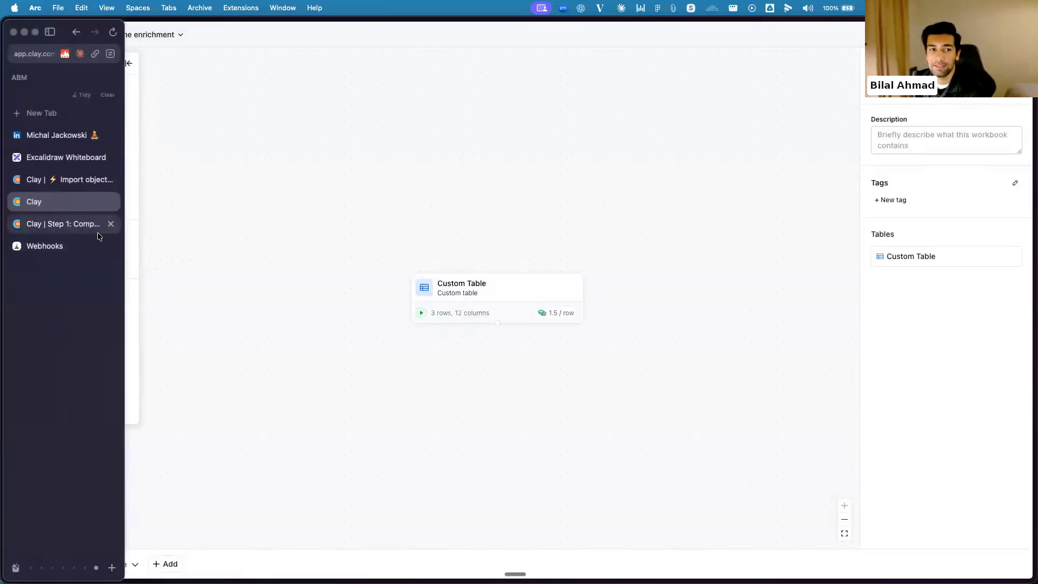
pyautogui.click(84, 224)
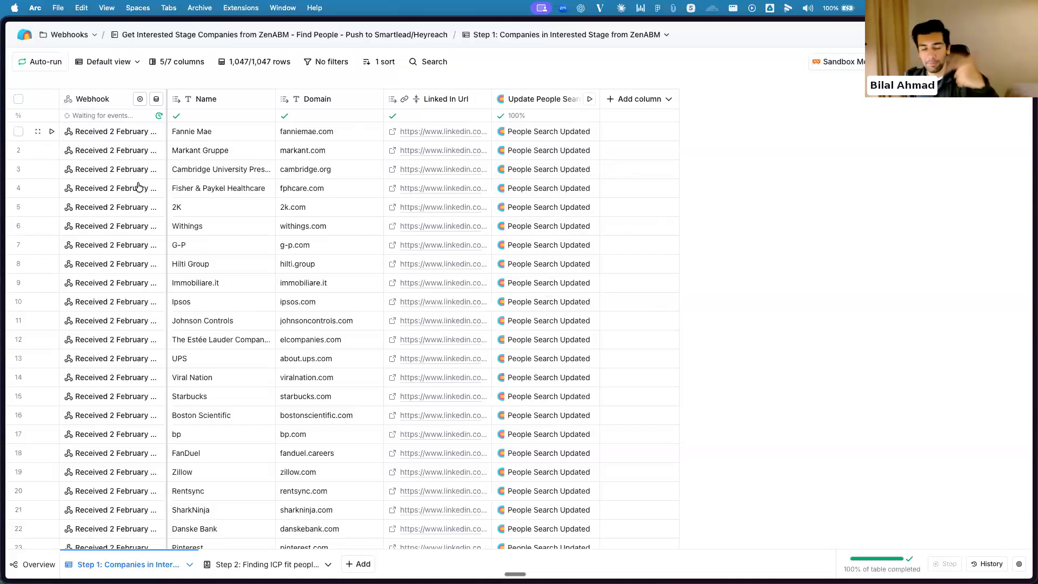
pyautogui.moveTo(5, 381)
pyautogui.click(88, 247)
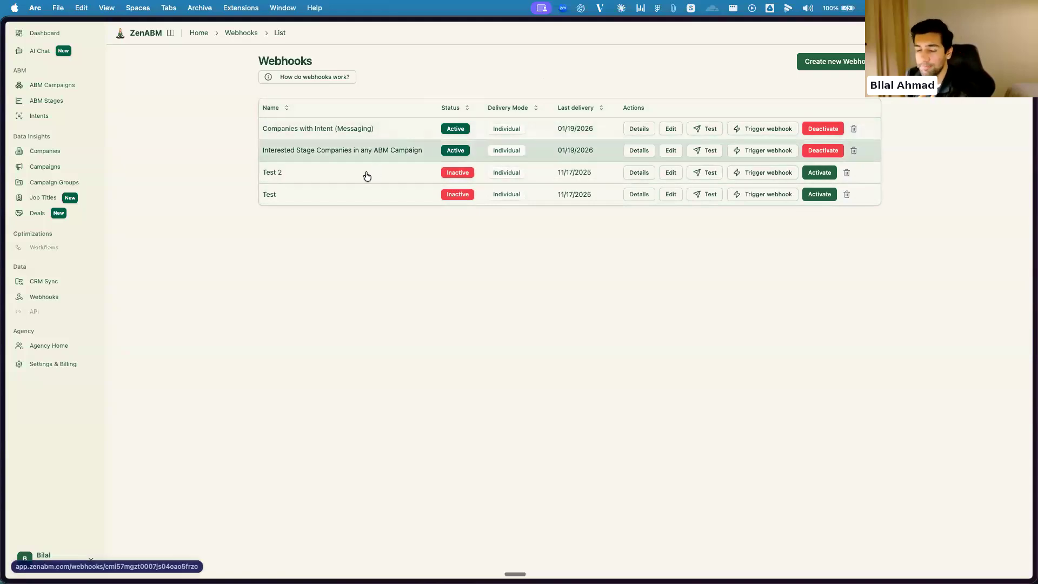
pyautogui.moveTo(3, 223)
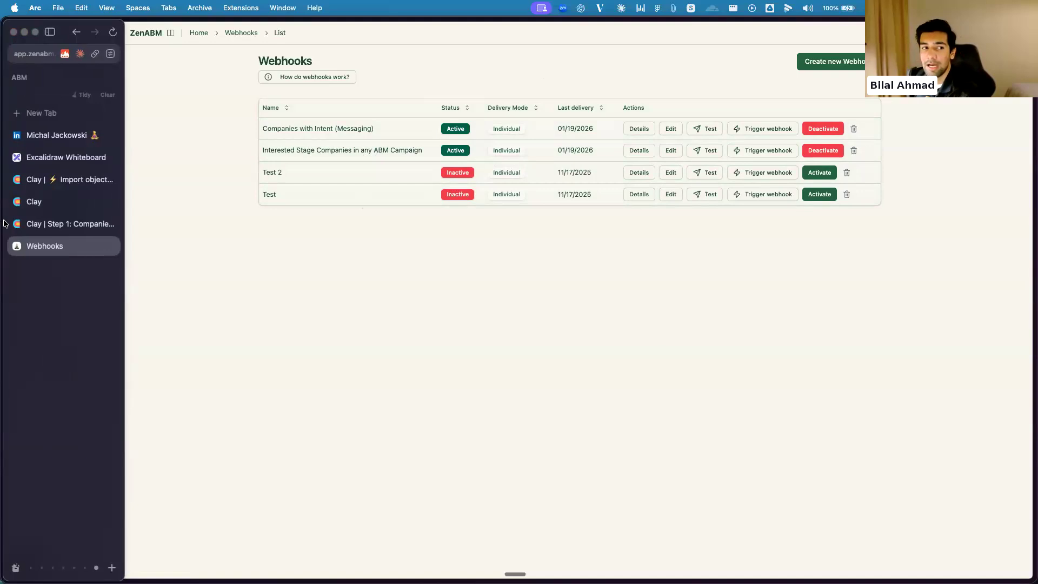
# Compare the Clay Step 1 table with ZenABM's Webhooks list, then view the first row's webhook cell details and close them
pyautogui.click(54, 222)
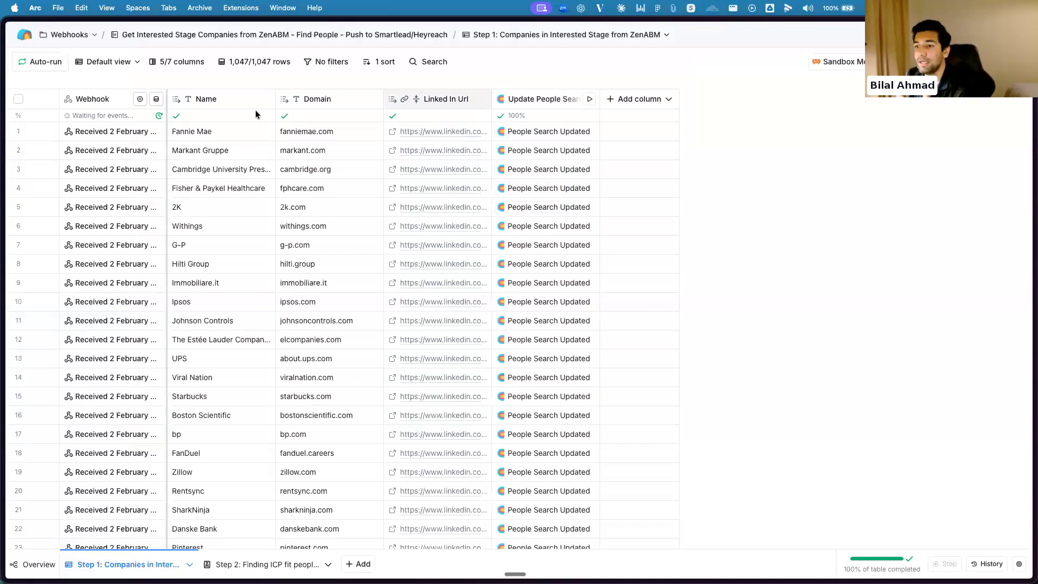
pyautogui.click(34, 246)
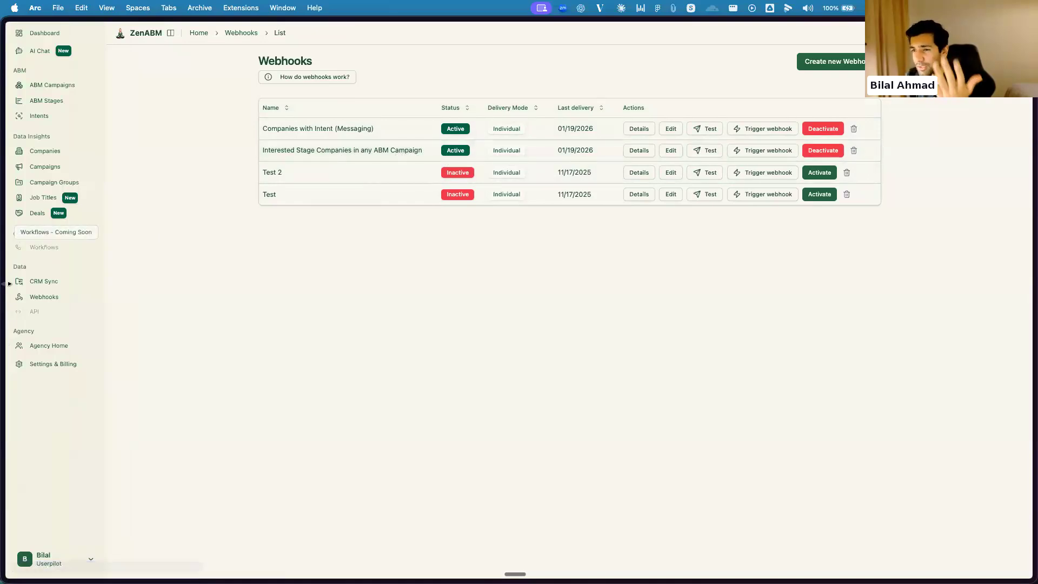
pyautogui.moveTo(5, 244)
pyautogui.click(43, 223)
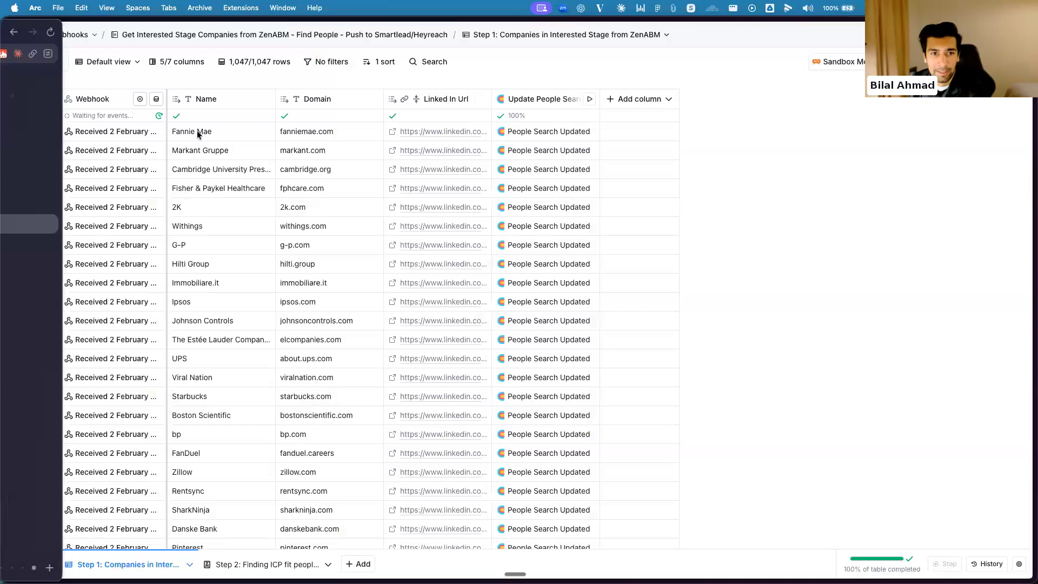
pyautogui.click(117, 132)
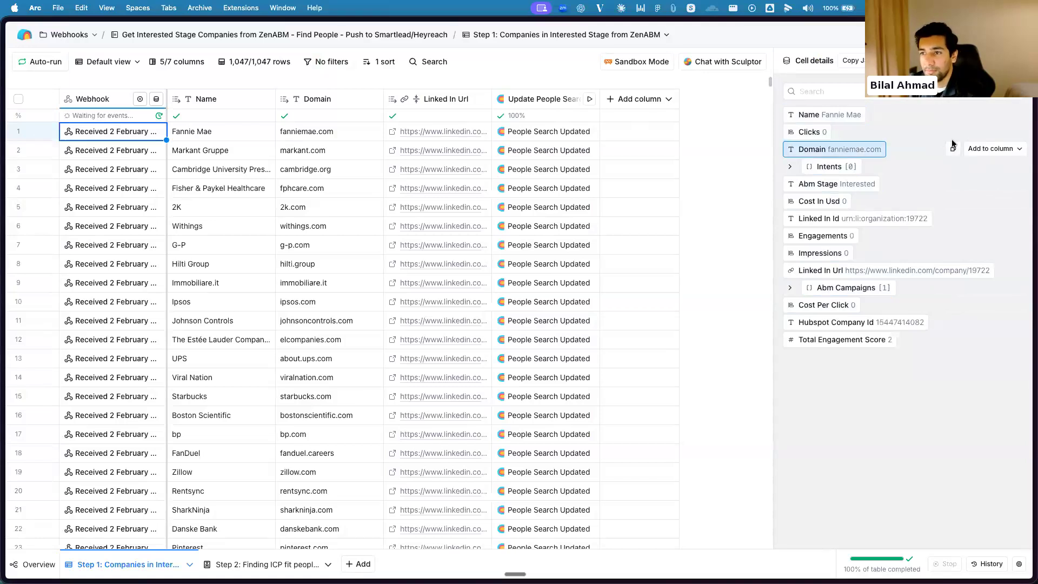
pyautogui.click(1020, 60)
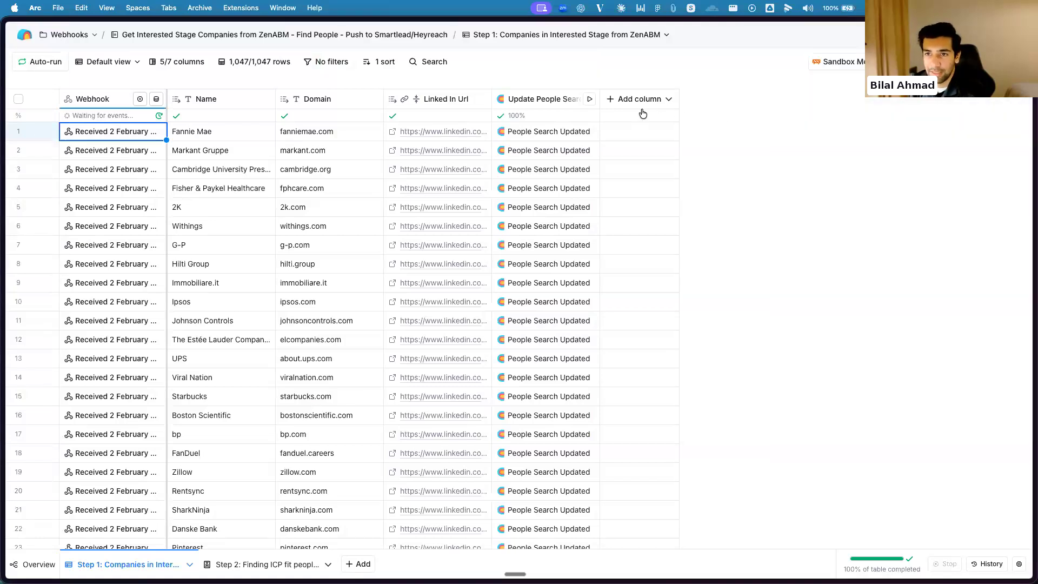
# Open the Update People Search column's settings and examine its Column Mapping and Run settings
pyautogui.click(557, 100)
pyautogui.click(535, 142)
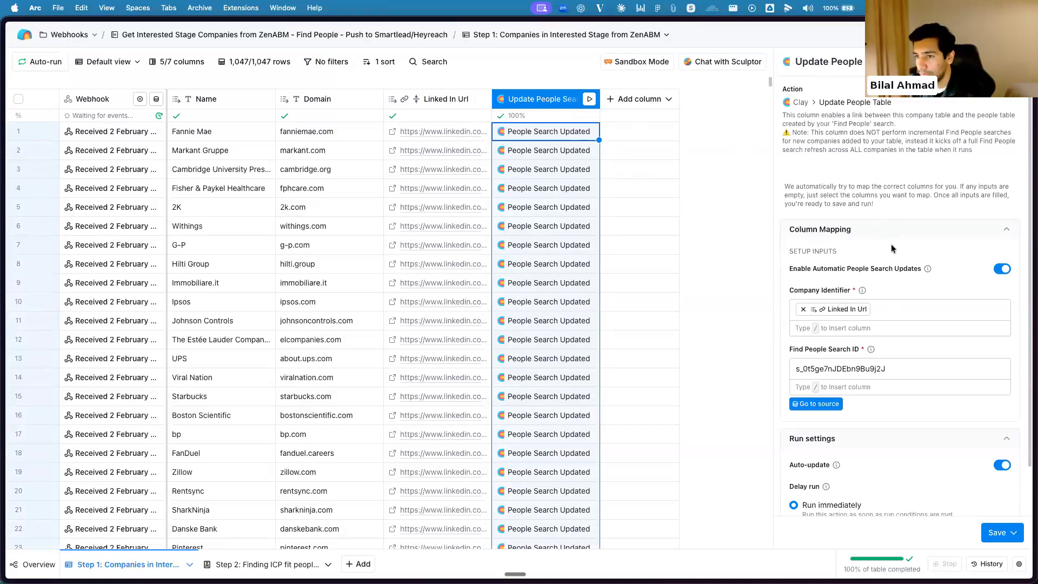
pyautogui.scroll(-2, 891, 244)
pyautogui.click(672, 79)
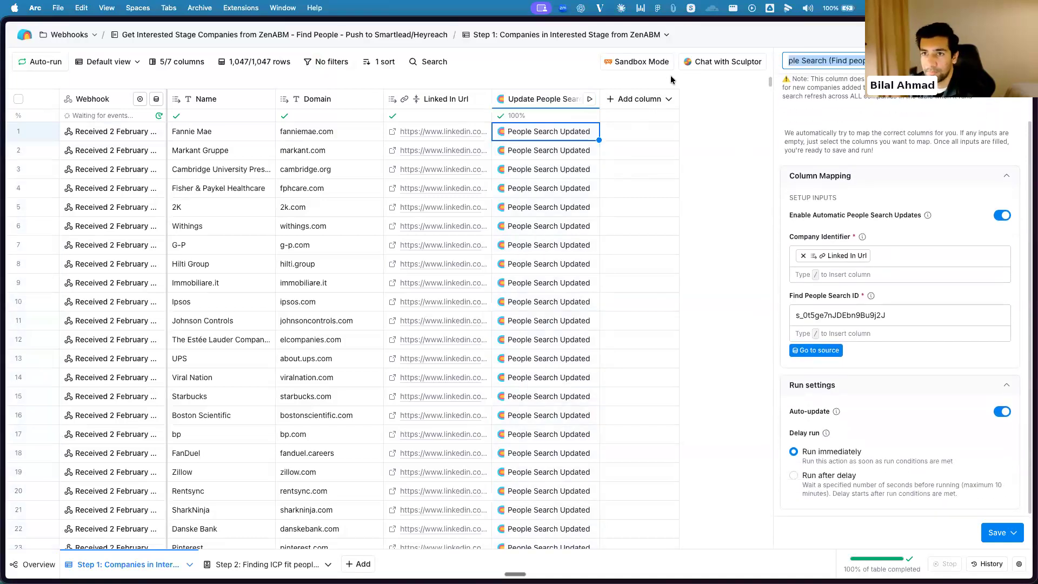
pyautogui.click(951, 102)
pyautogui.scroll(2, 946, 216)
pyautogui.scroll(-2, 945, 244)
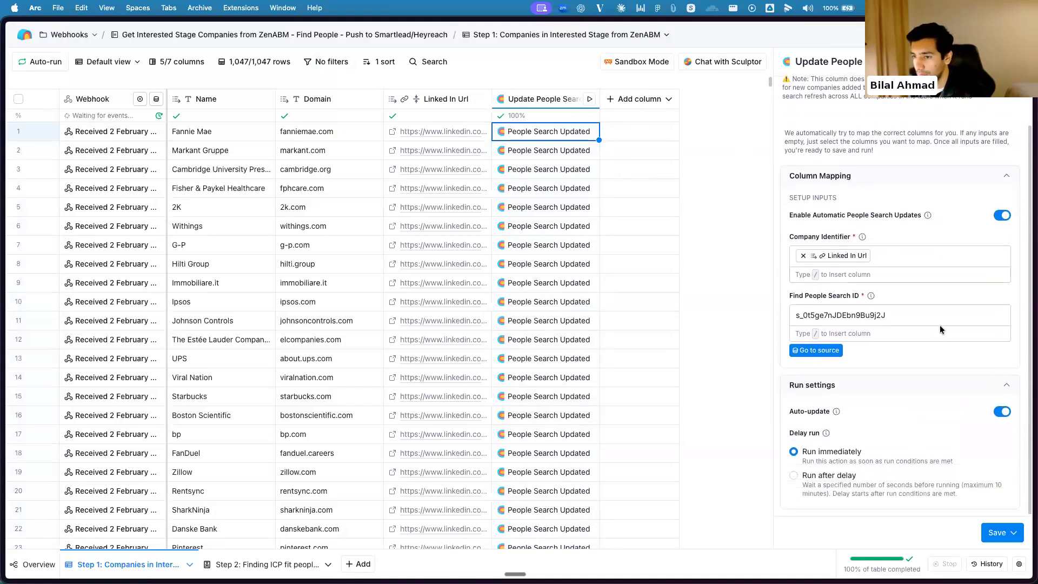
# Go to the people search's source table and examine the Find people inputs, including limits, job titles, seniority levels and regions
pyautogui.click(818, 352)
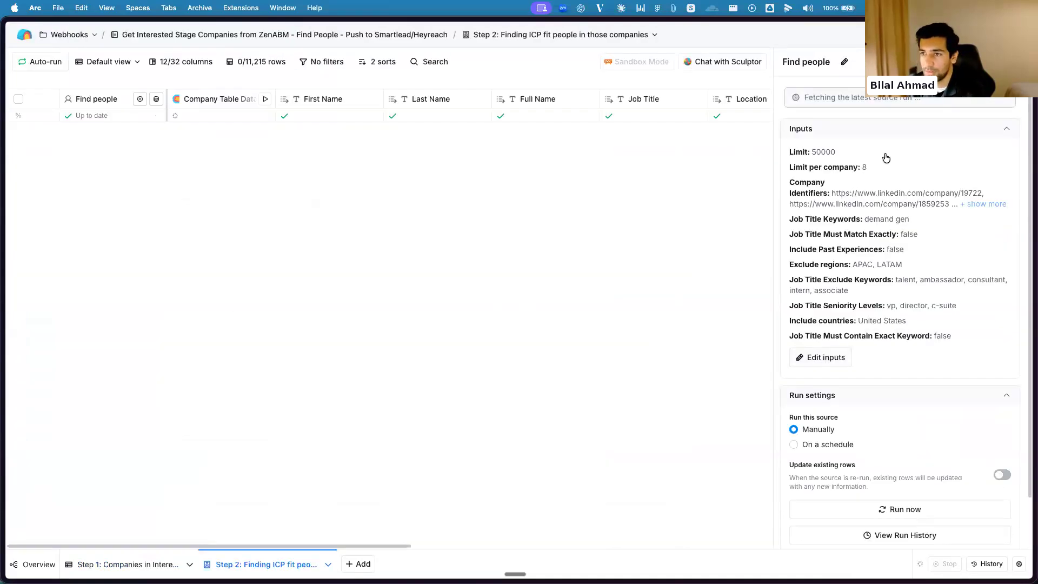
pyautogui.scroll(-1, 876, 210)
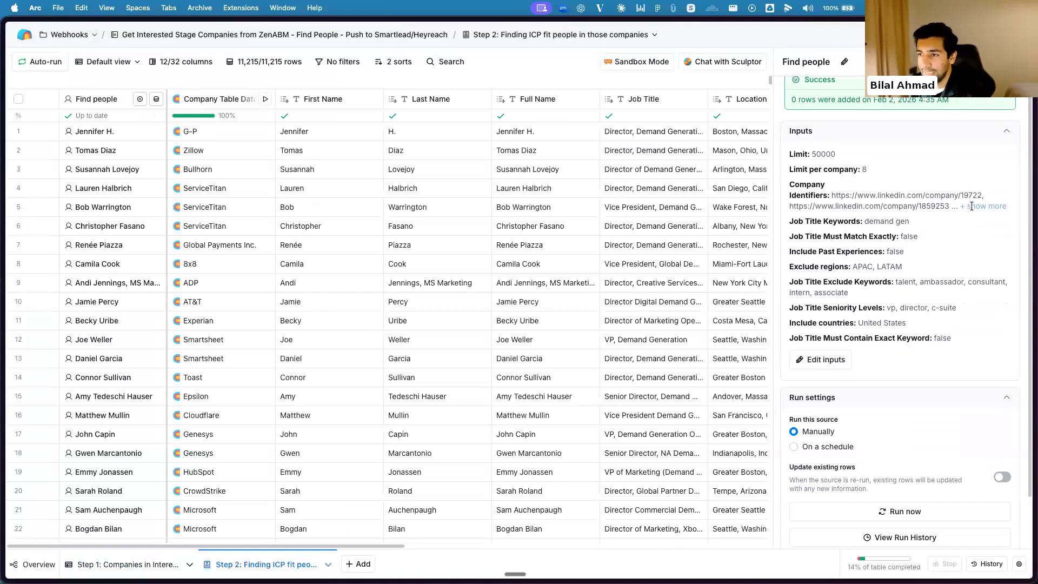
pyautogui.scroll(-1, 977, 210)
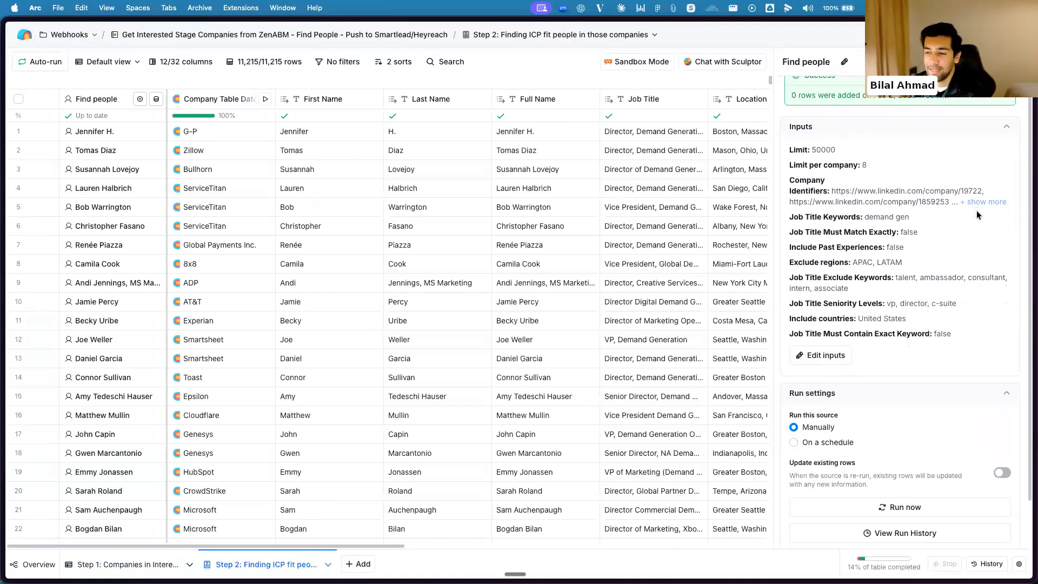
pyautogui.scroll(-1, 843, 335)
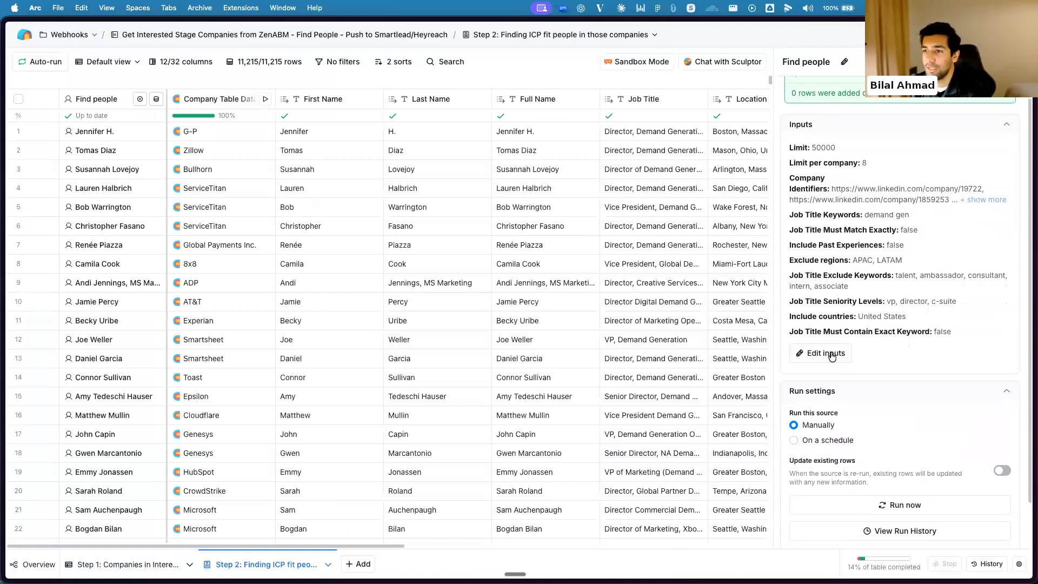
# Open the Find people inputs for editing, examine the Job title and Location filters, and return to the Step 2 table without changes
pyautogui.click(831, 352)
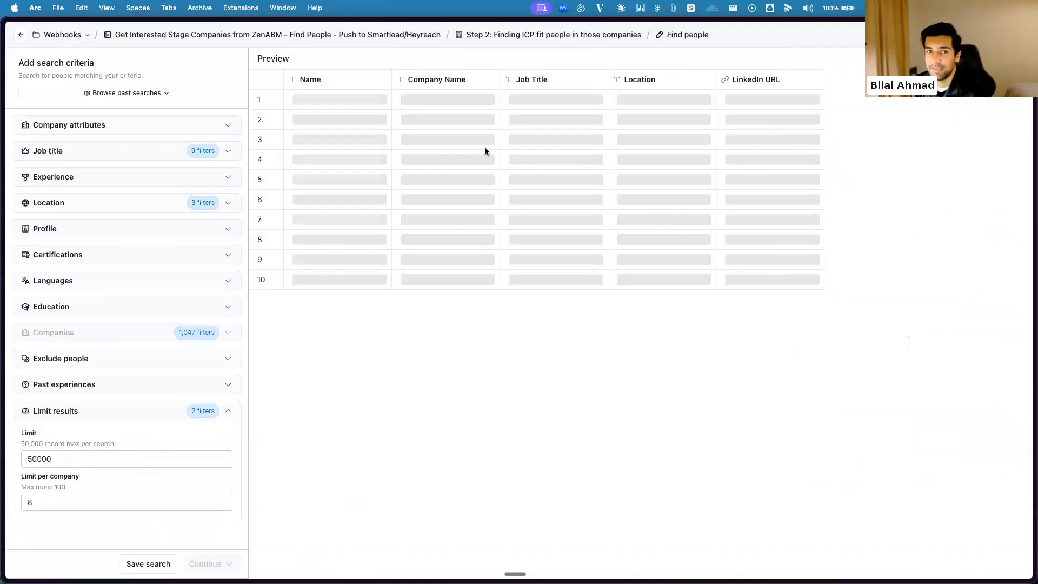
pyautogui.click(131, 158)
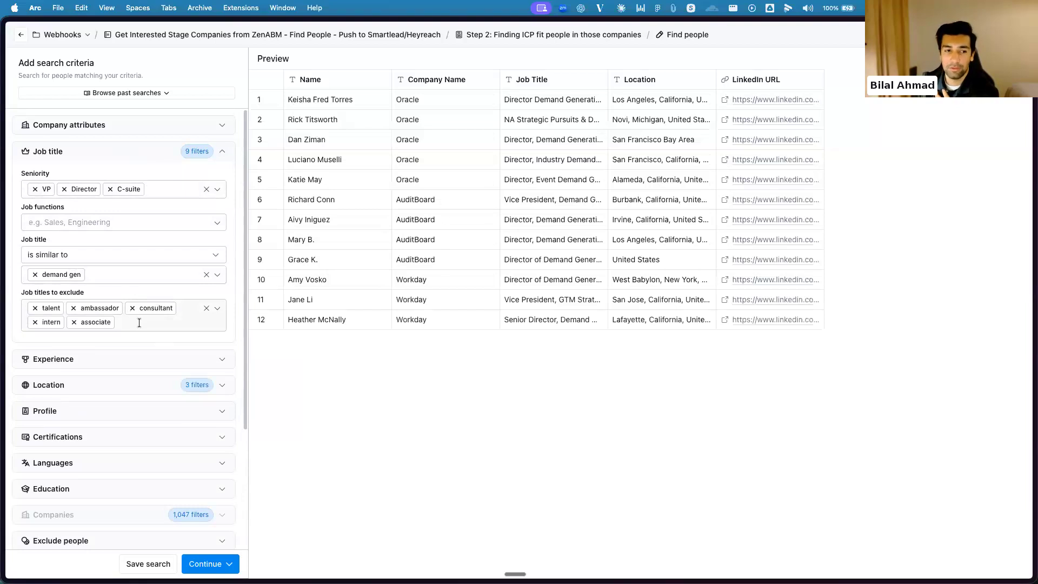
pyautogui.click(139, 151)
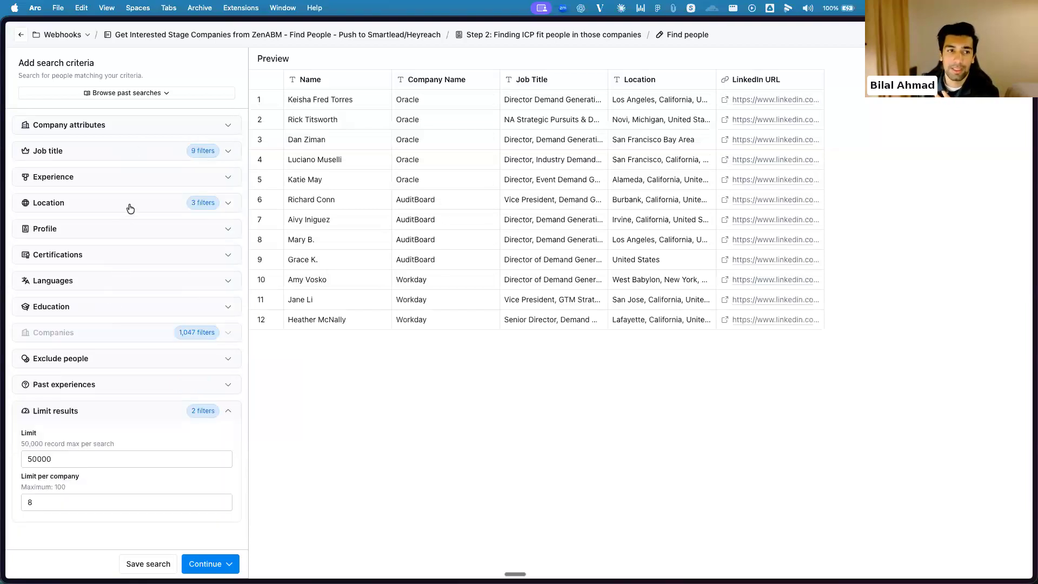
pyautogui.click(131, 208)
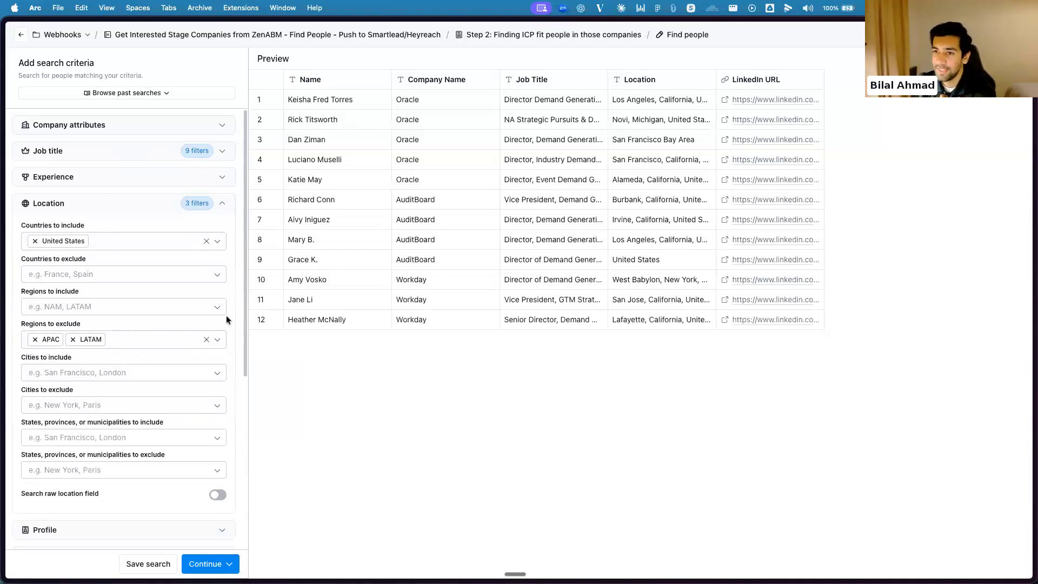
pyautogui.click(139, 199)
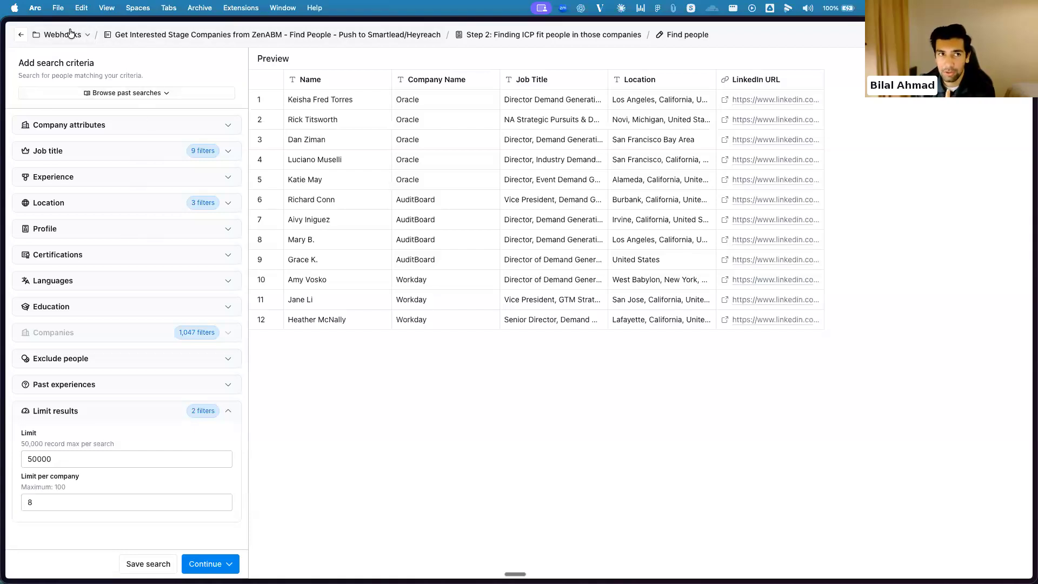
pyautogui.click(21, 35)
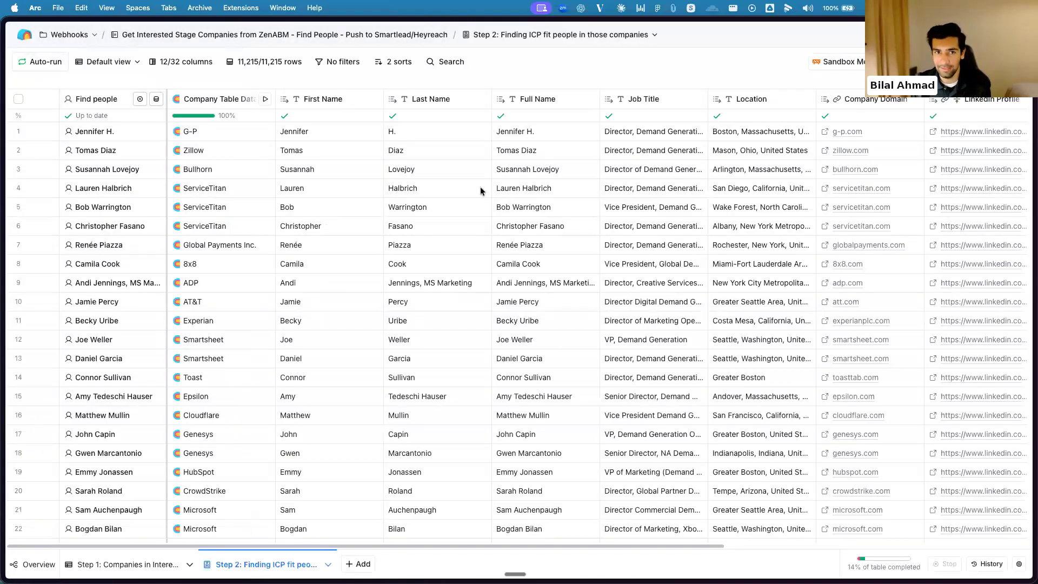
# Look across the Step 2 people table's columns, from First Name to Work Email and the two Add Lead to Campaign columns
pyautogui.click(123, 565)
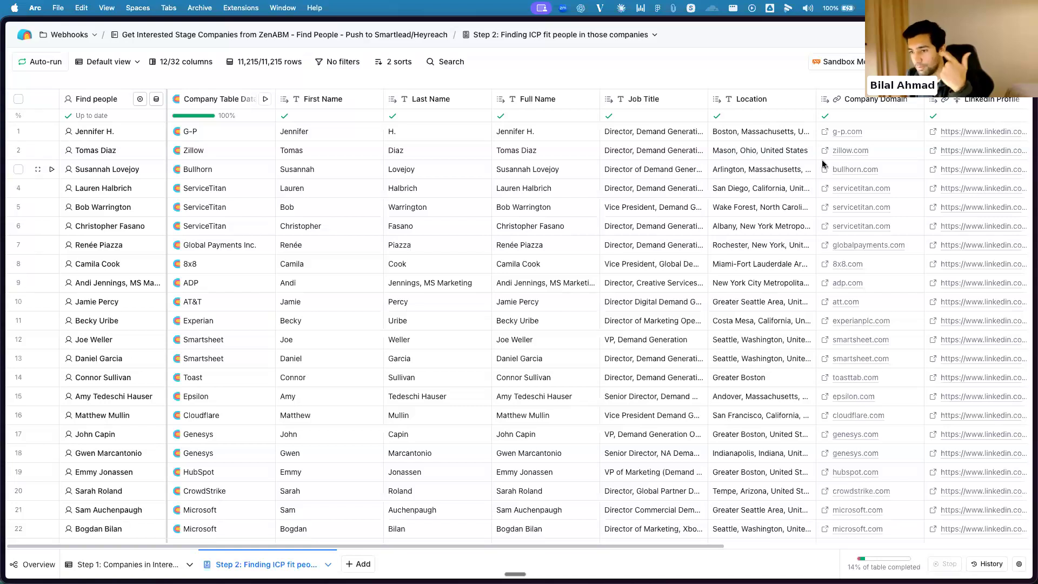
pyautogui.hscroll(5, 777, 213)
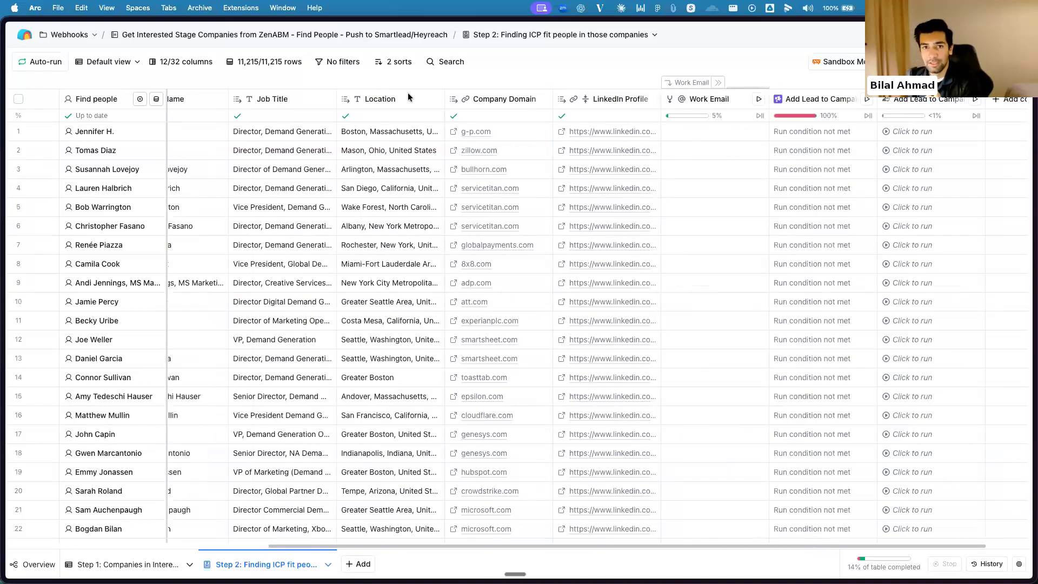
pyautogui.hscroll(2, 606, 188)
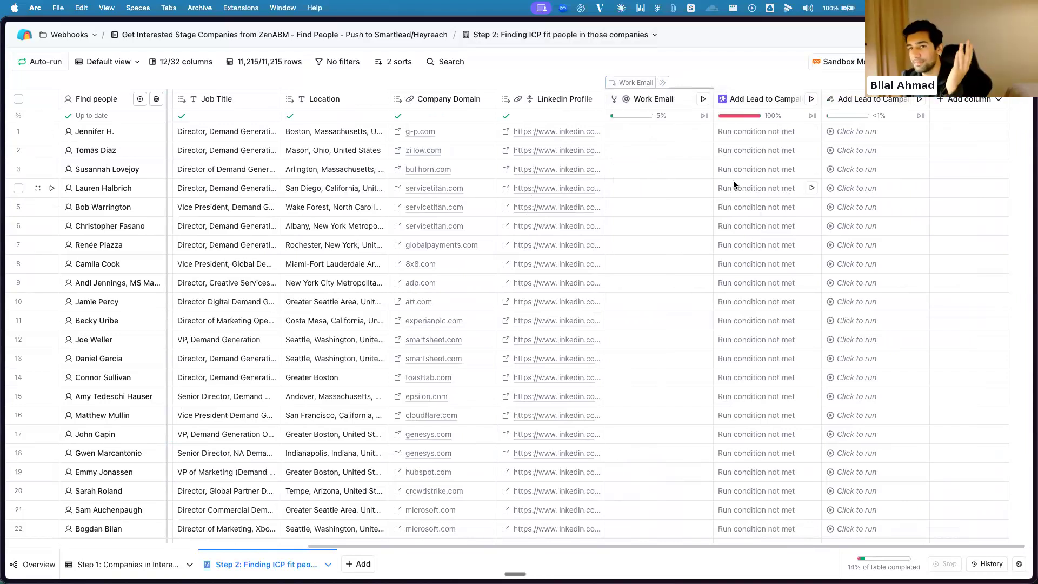
pyautogui.hscroll(-10, 781, 193)
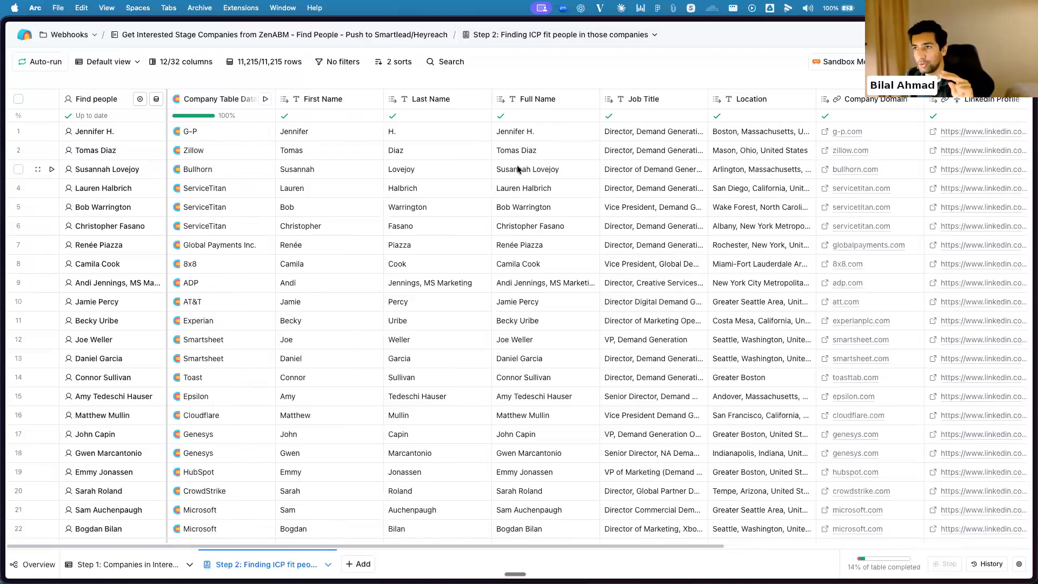
pyautogui.hscroll(8, 656, 174)
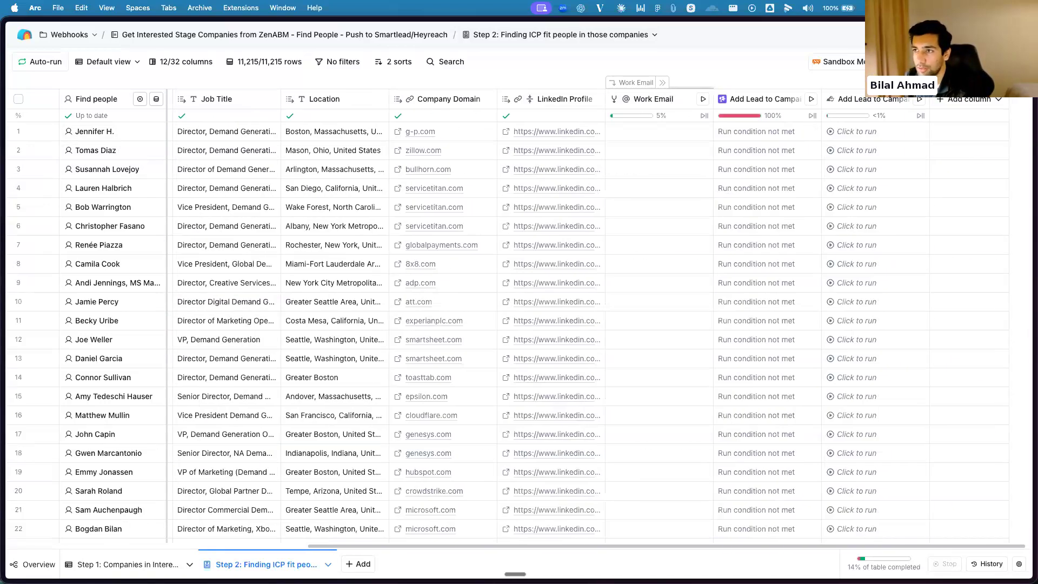
# View the Exports options in the Step 2 table's Actions and close them
pyautogui.click(1002, 62)
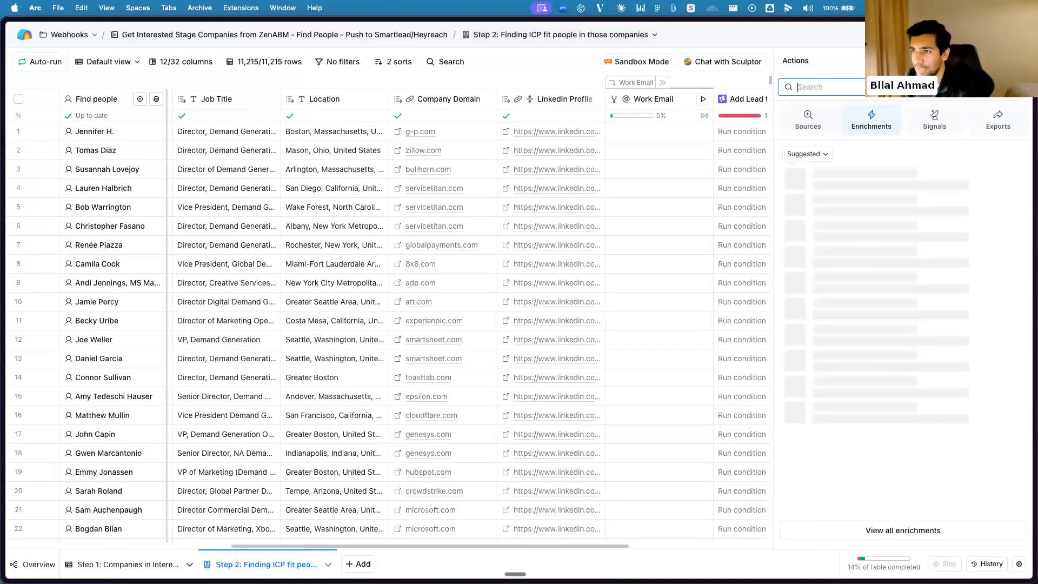
pyautogui.click(987, 130)
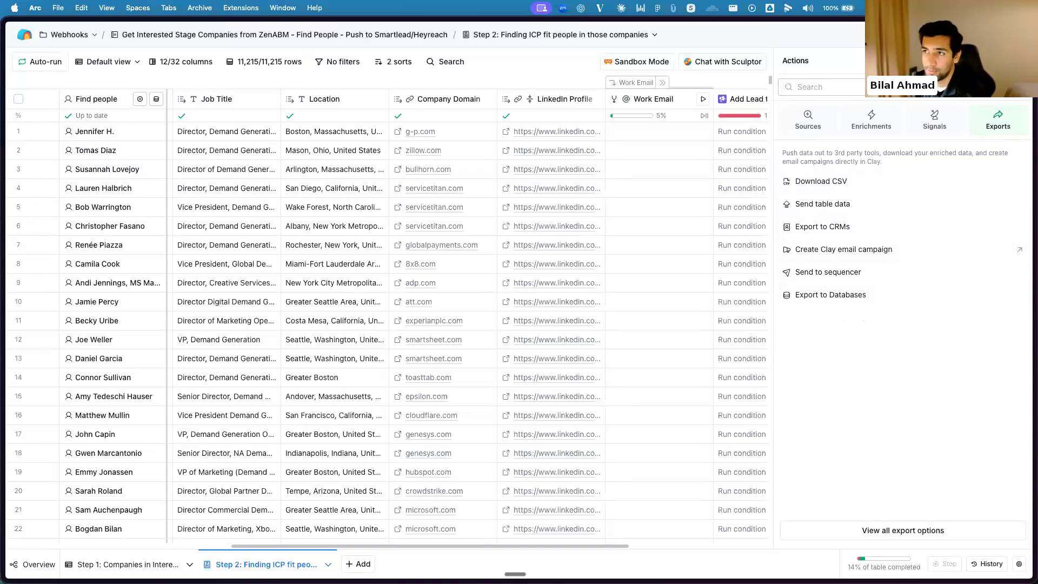
pyautogui.click(1020, 60)
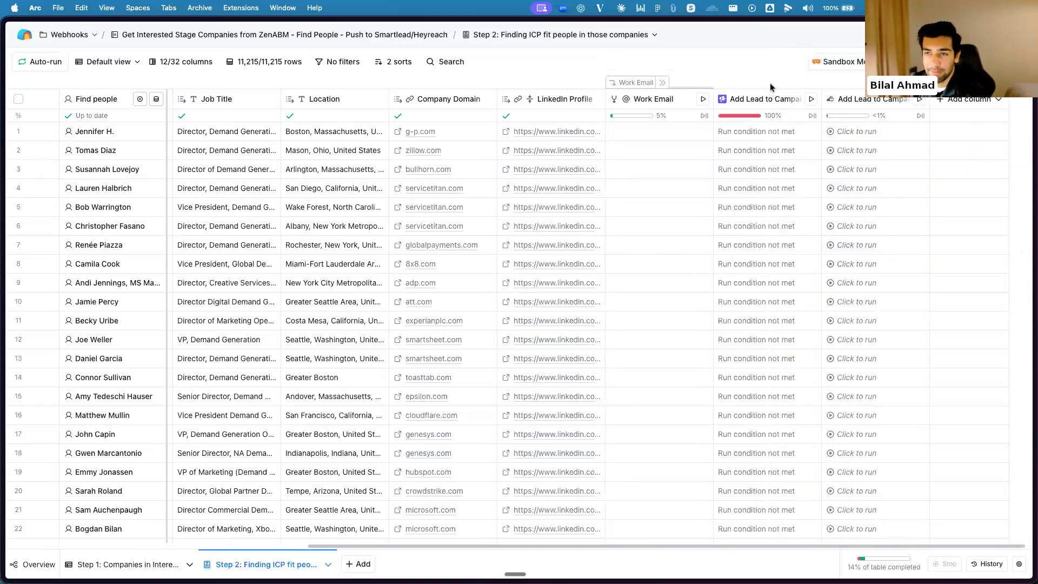
# Switch to the Import objects from HubSpot Table and look over its LinkedIn URL, Enrich Company and B2B classify columns
pyautogui.moveTo(2, 335)
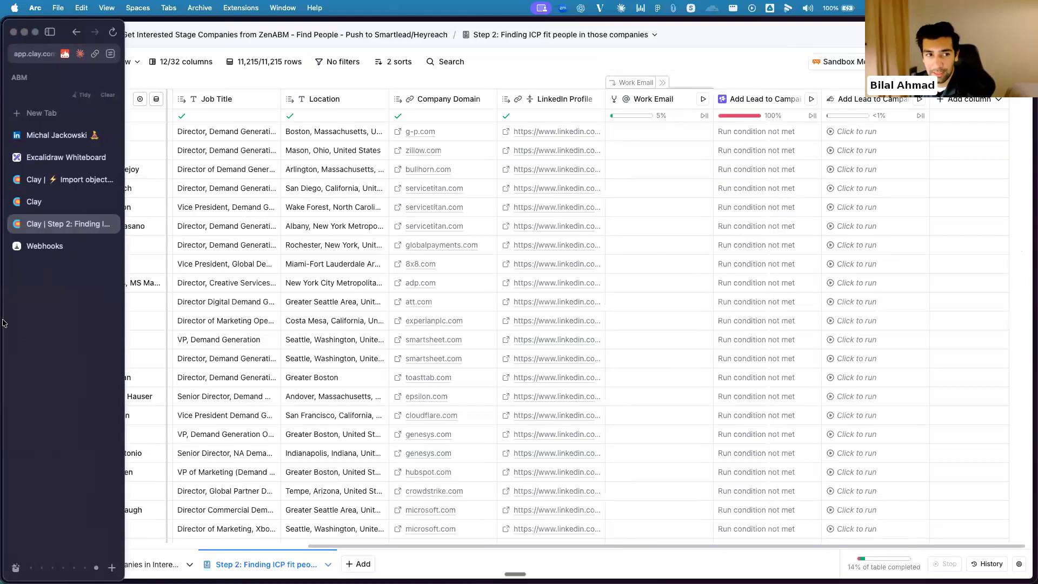
pyautogui.click(62, 180)
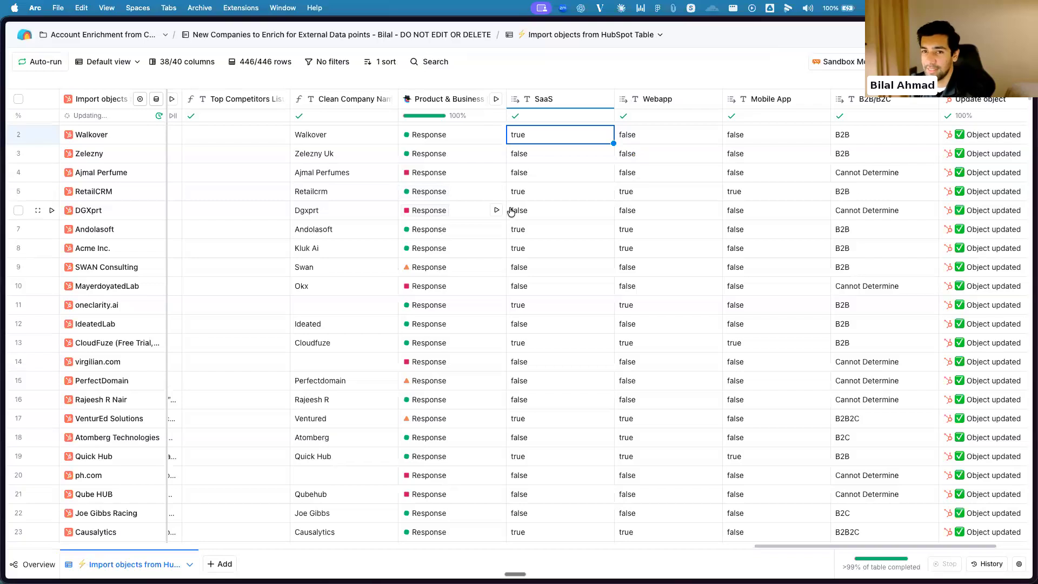
pyautogui.hscroll(5, 517, 213)
pyautogui.hscroll(15, 522, 233)
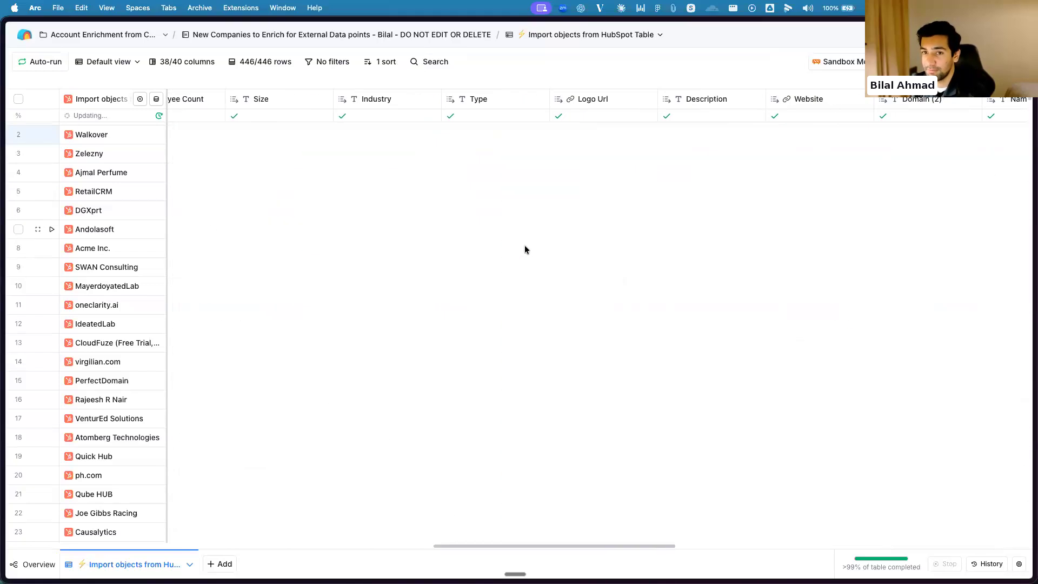
pyautogui.hscroll(-10, 527, 244)
pyautogui.hscroll(7, 553, 232)
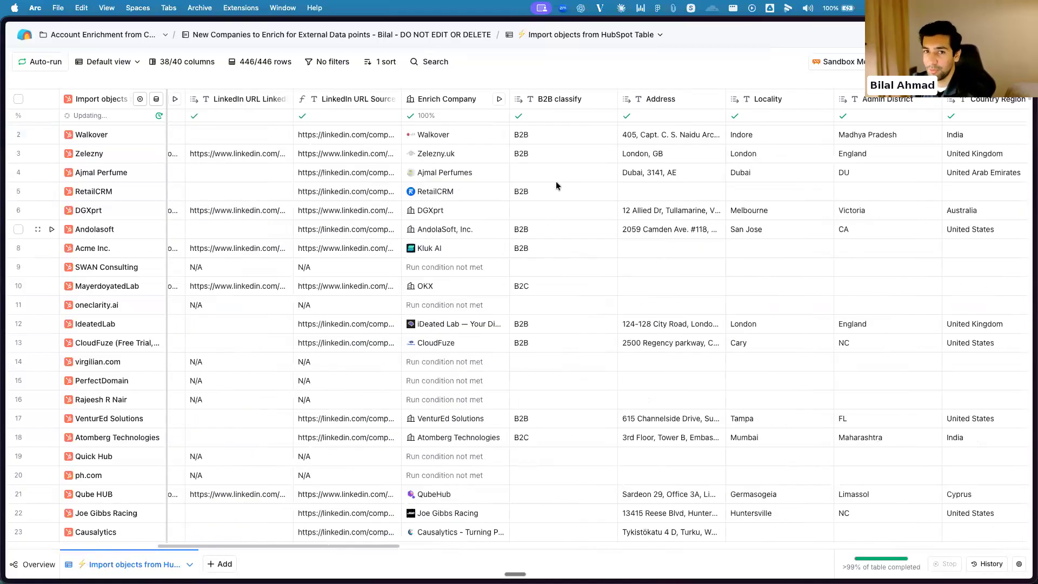
pyautogui.hscroll(-1, 162, 179)
pyautogui.hscroll(-1, 261, 215)
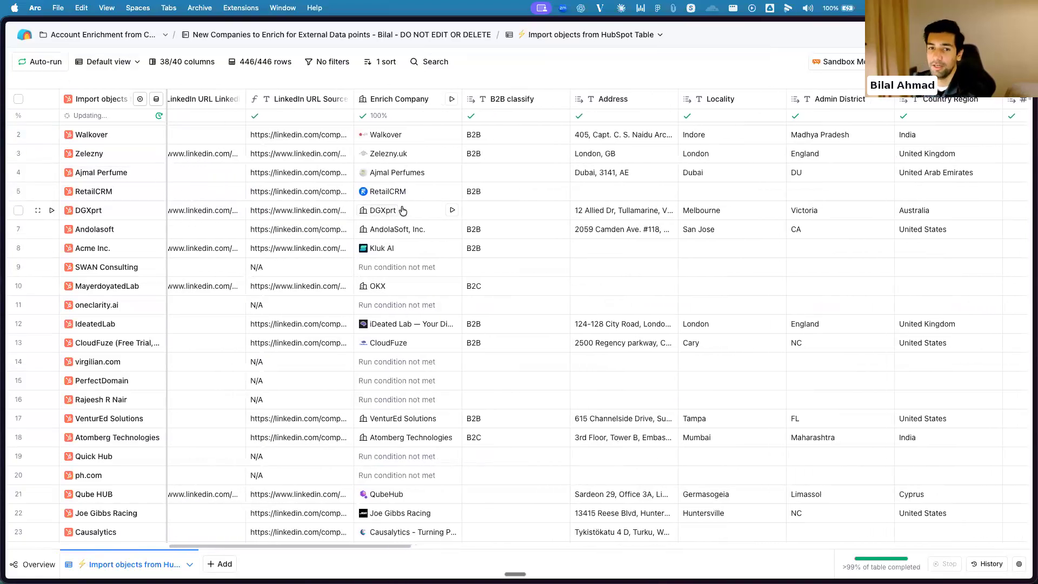
pyautogui.hscroll(-2, 403, 210)
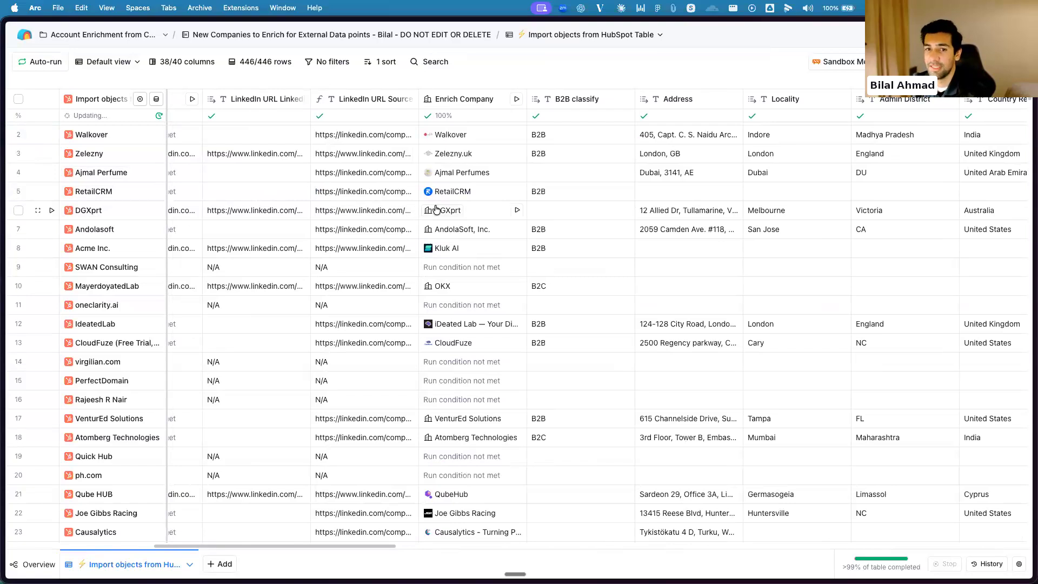
pyautogui.hscroll(-3, 390, 184)
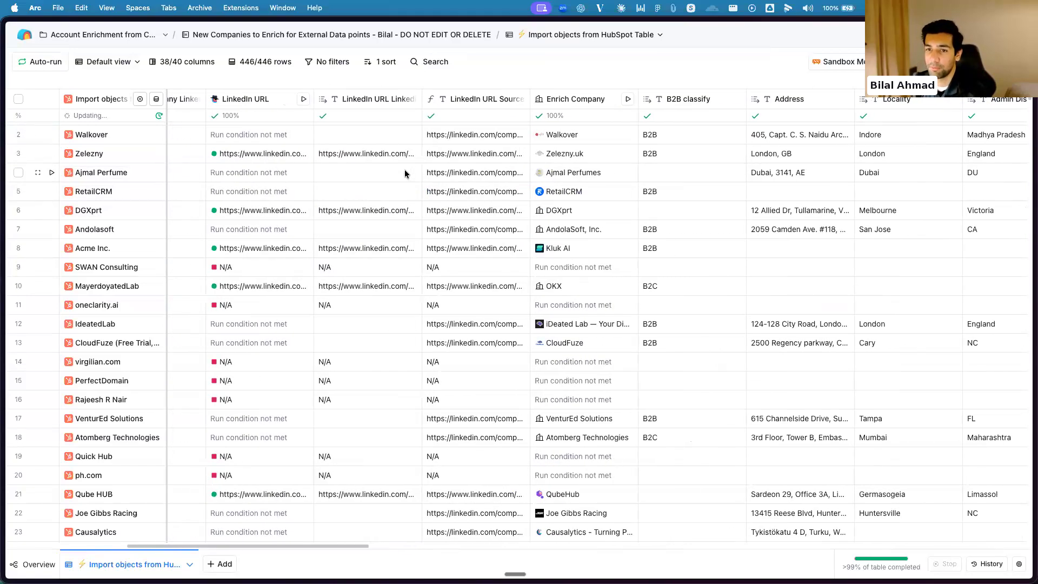
# Look over the enriched company columns from Address to Company Specialties, then switch to the Excalidraw whiteboard
pyautogui.hscroll(10, 432, 173)
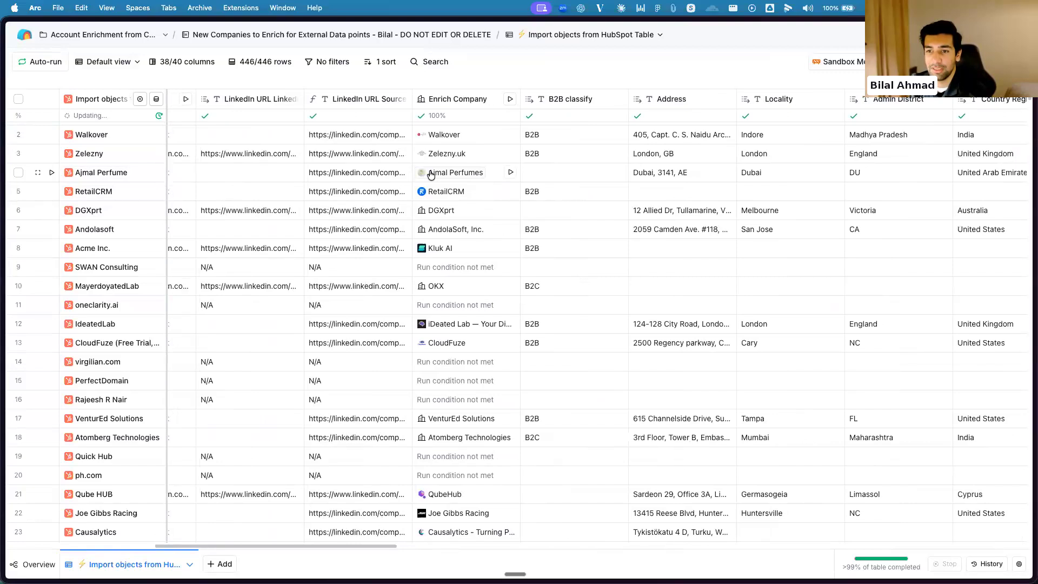
pyautogui.hscroll(5, 463, 177)
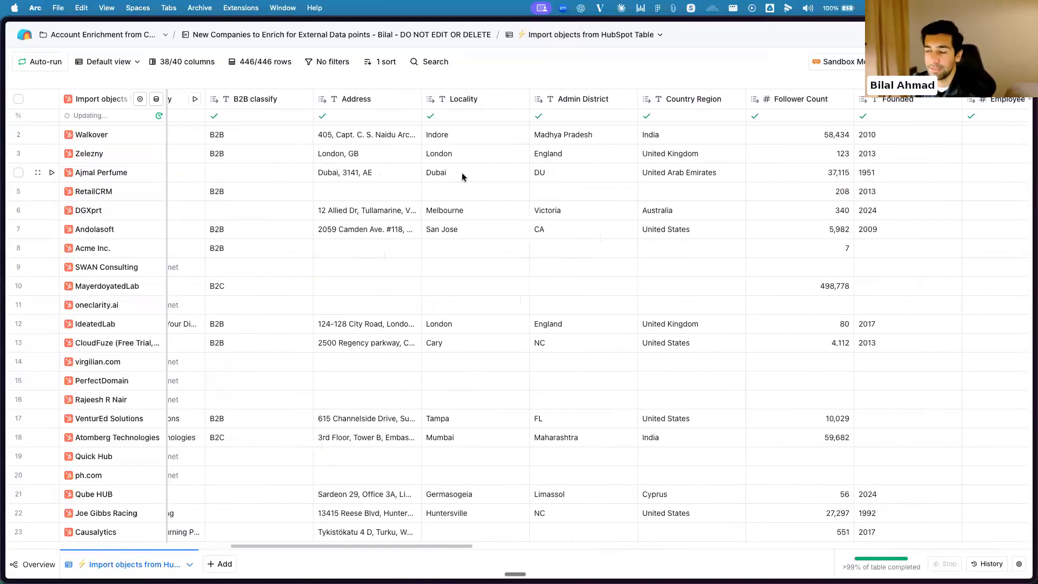
pyautogui.hscroll(16, 462, 177)
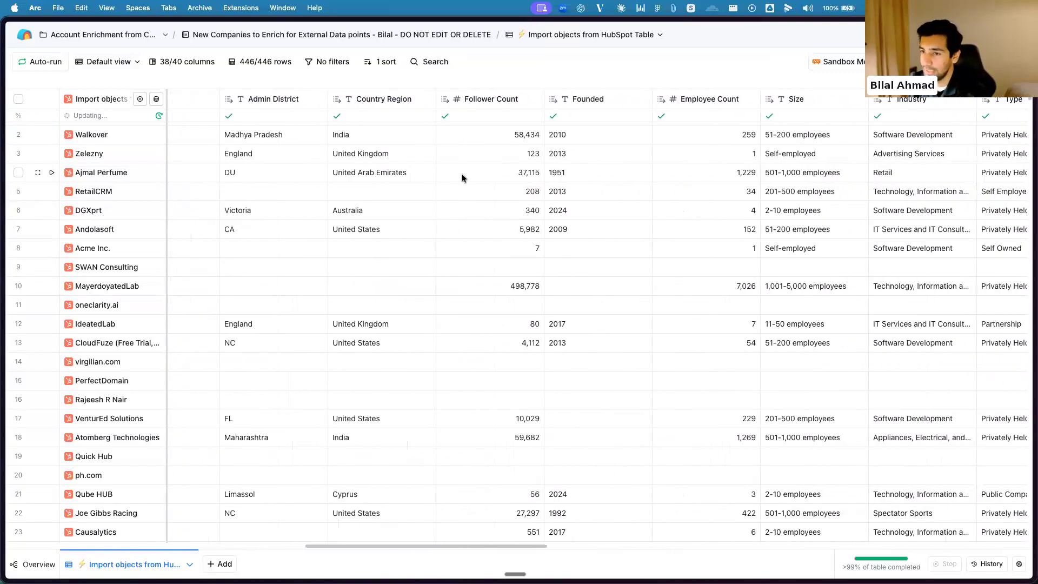
pyautogui.hscroll(8, 456, 177)
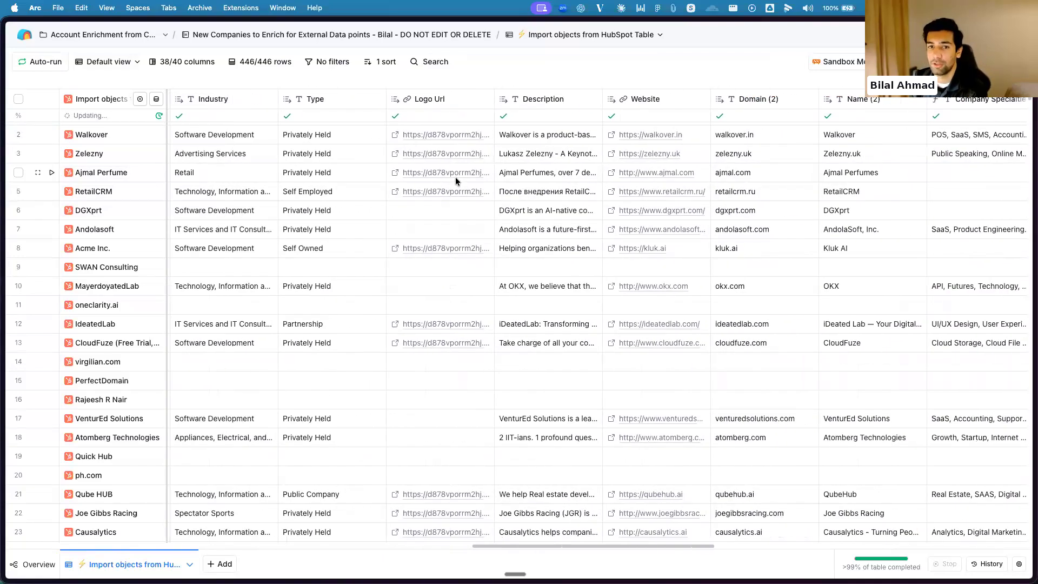
pyautogui.hscroll(-18, 455, 177)
pyautogui.moveTo(1, 286)
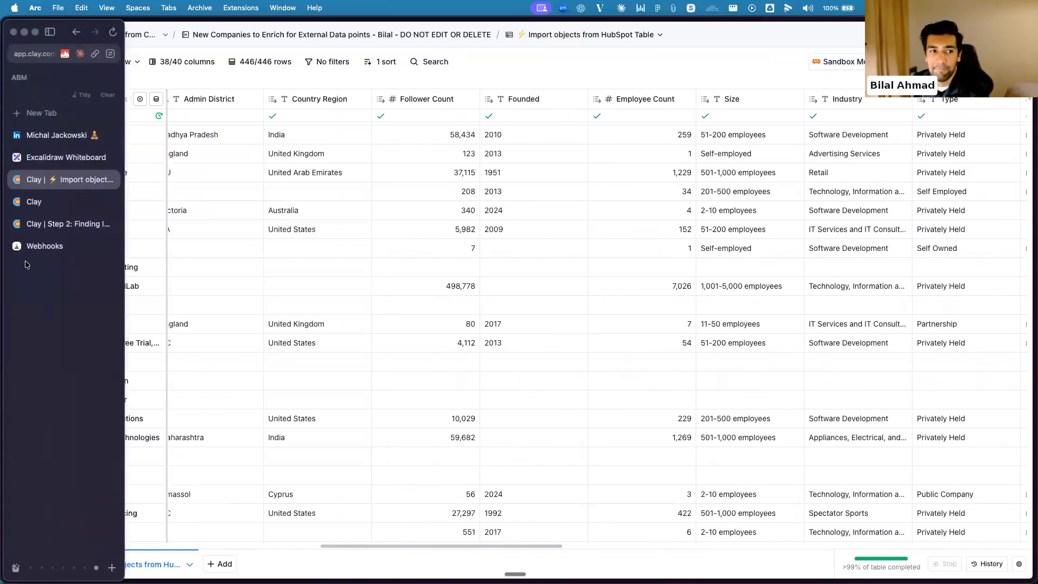
pyautogui.click(62, 161)
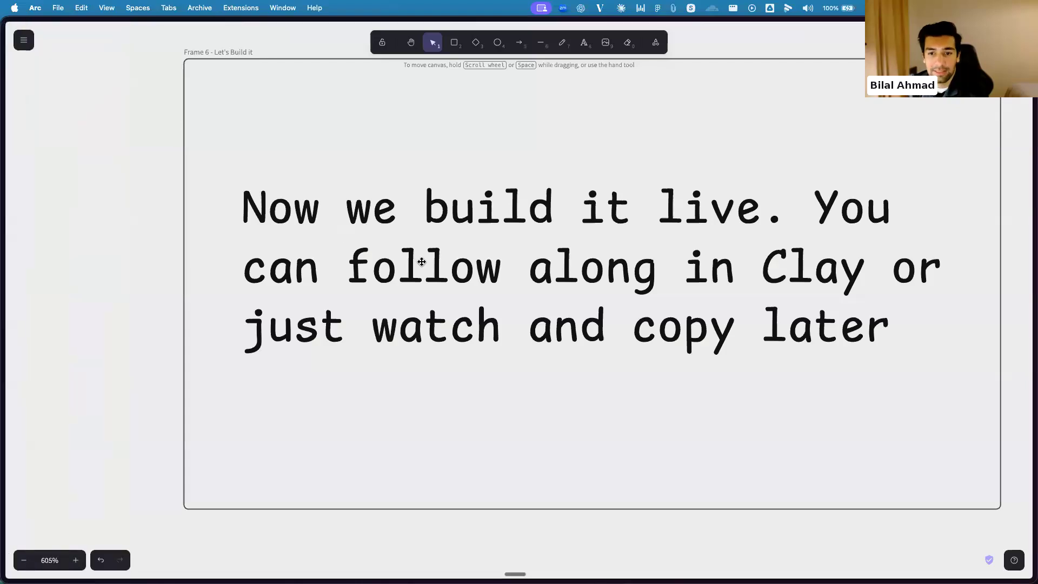